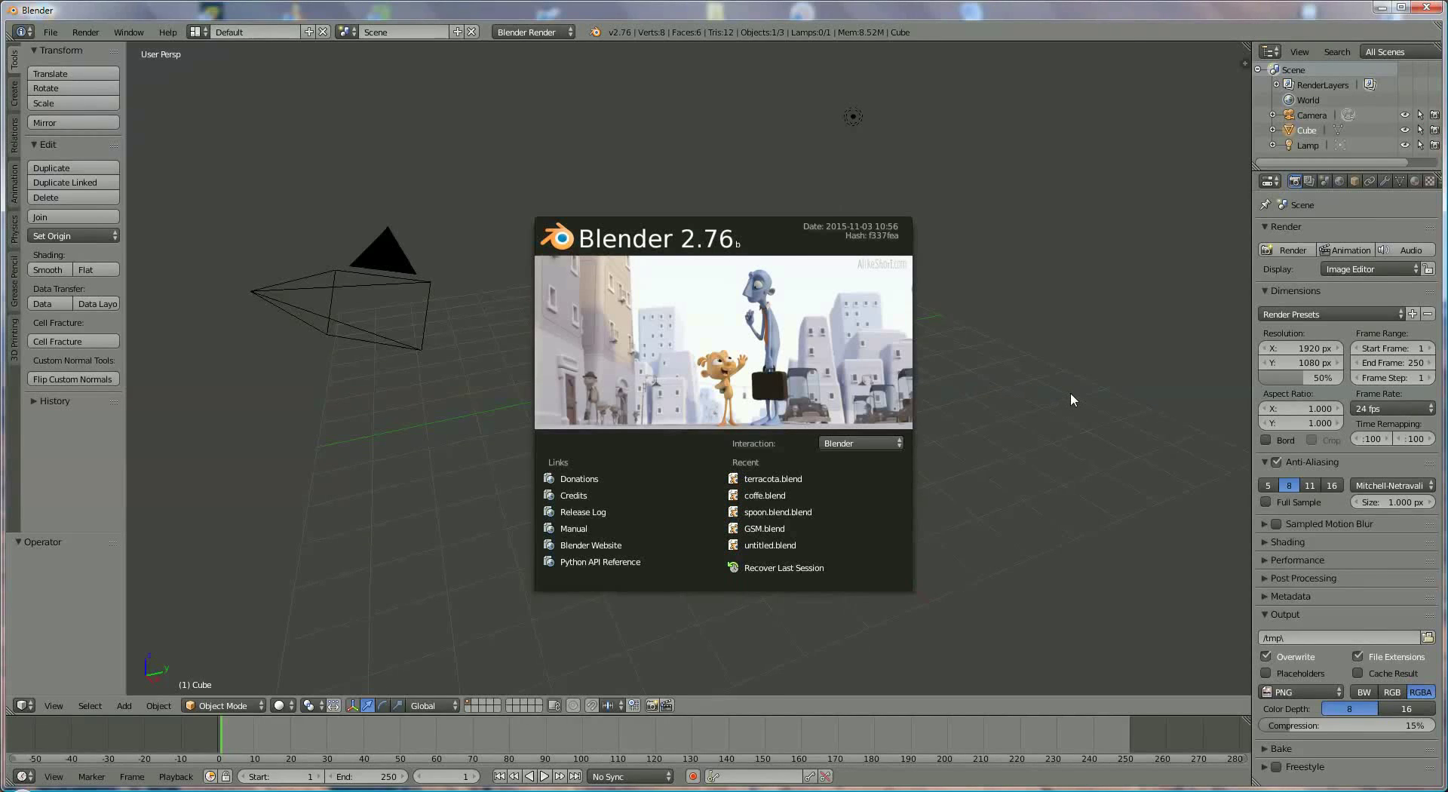
Step: Dismiss the splash screen and delete the default cube
click(1070, 392)
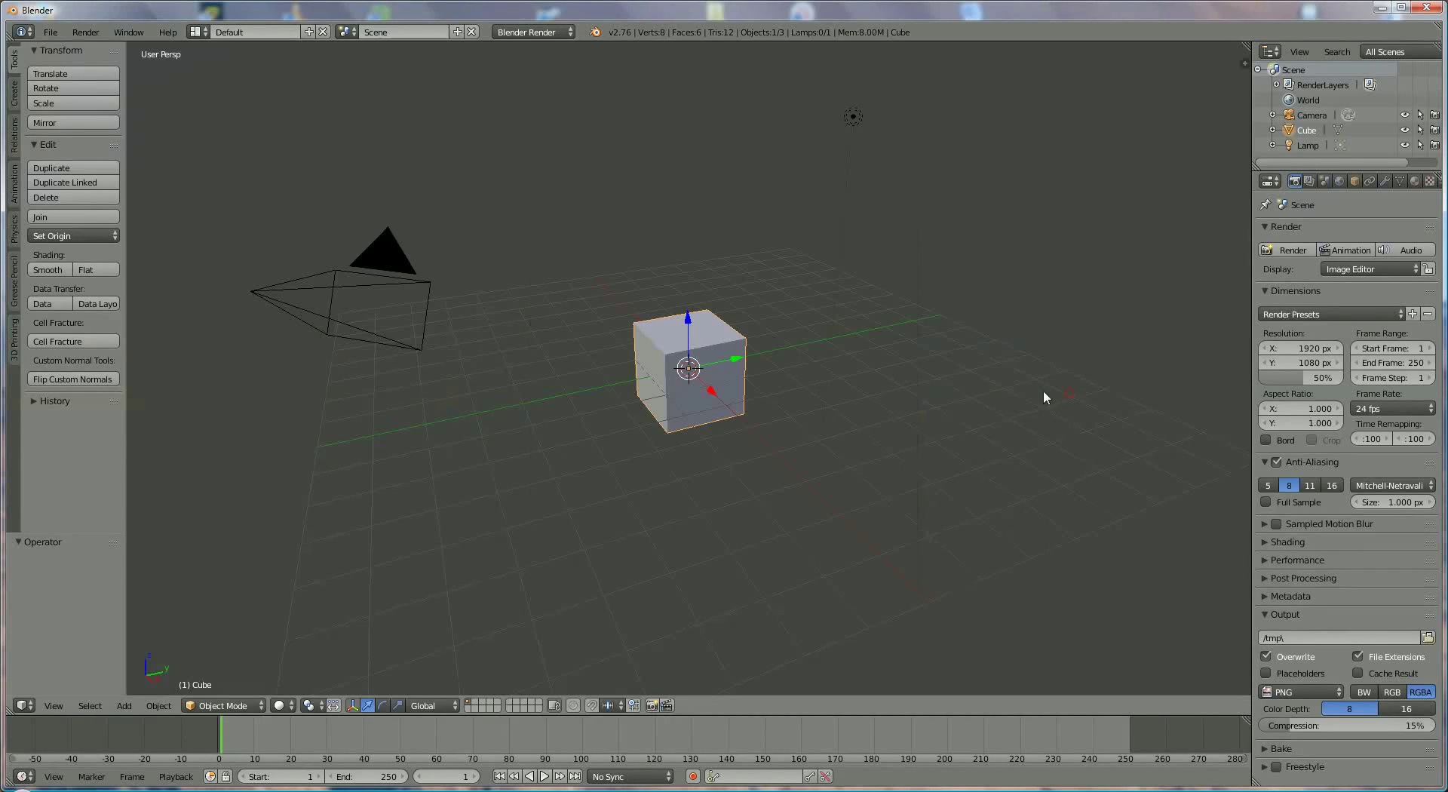
key(x)
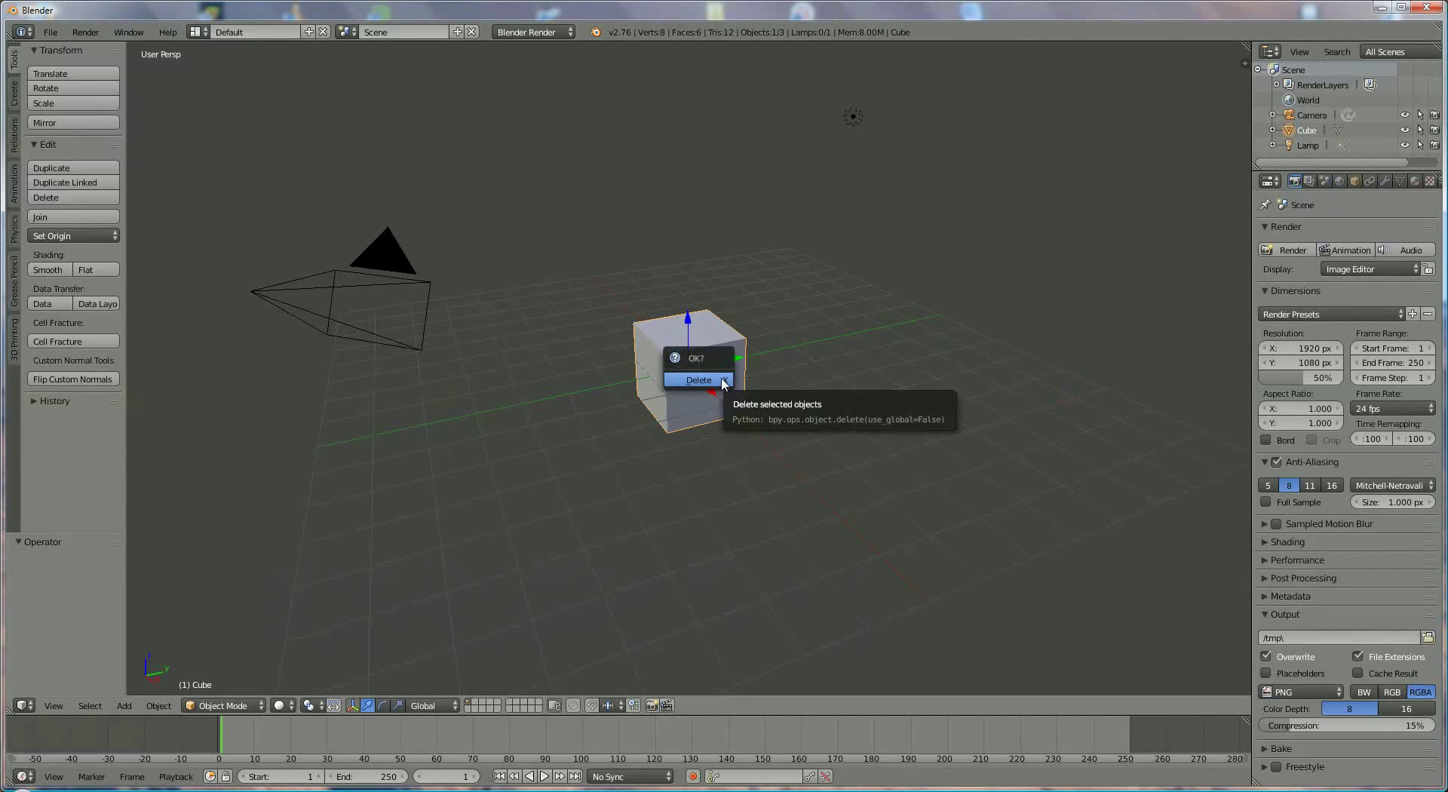
click(721, 377)
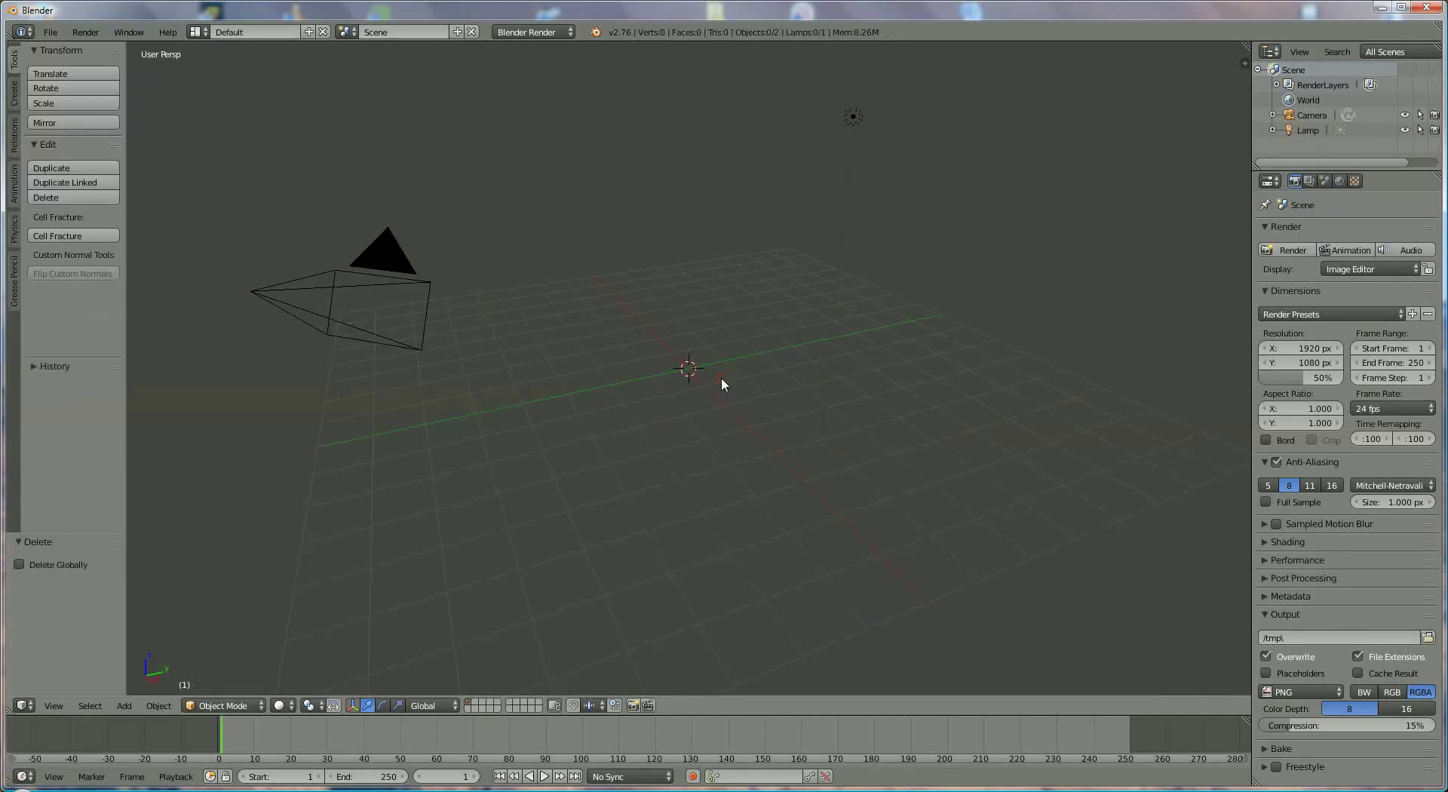
Step: Add a UV sphere and scale it uniformly to 1.305
click(124, 705)
mouse_move(144, 687)
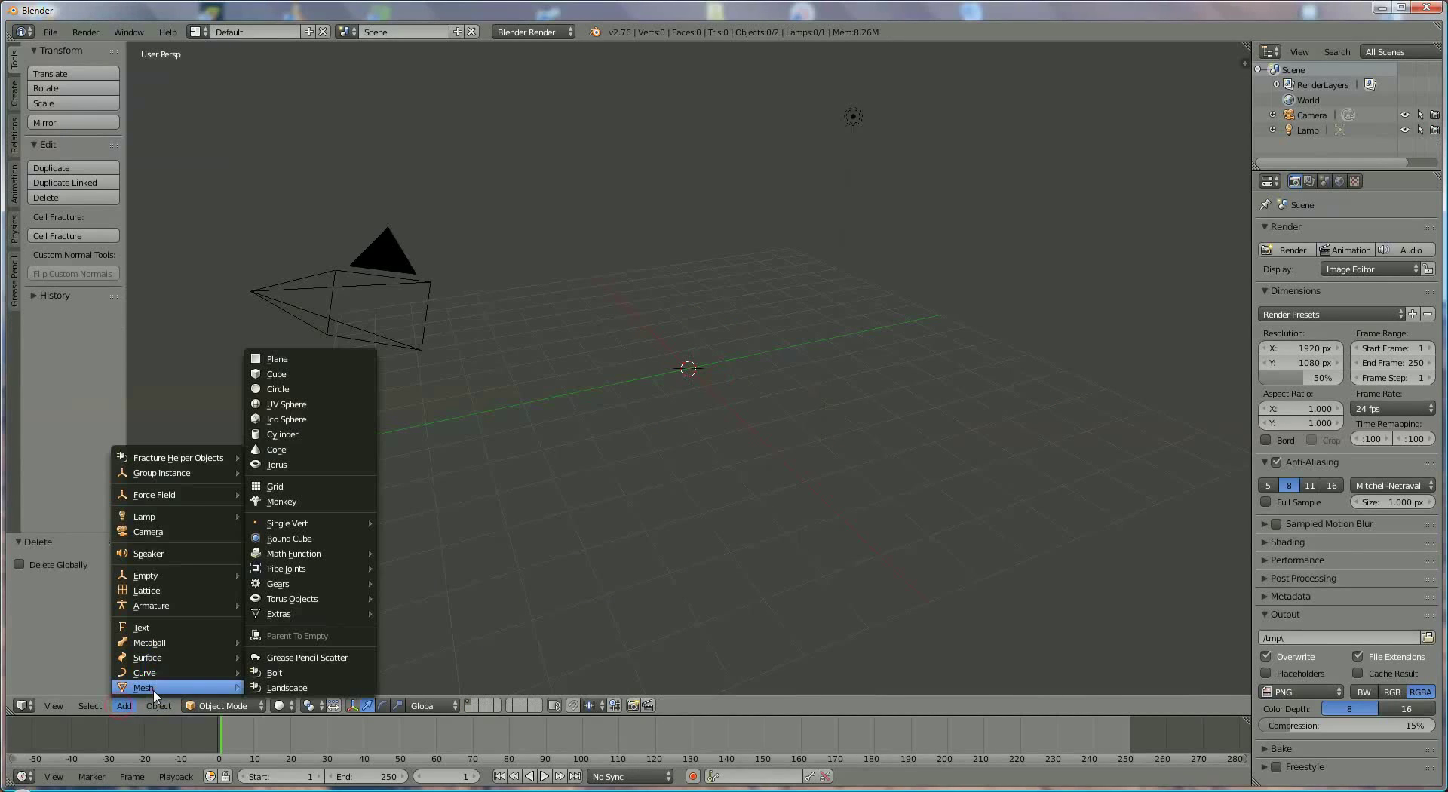
click(330, 405)
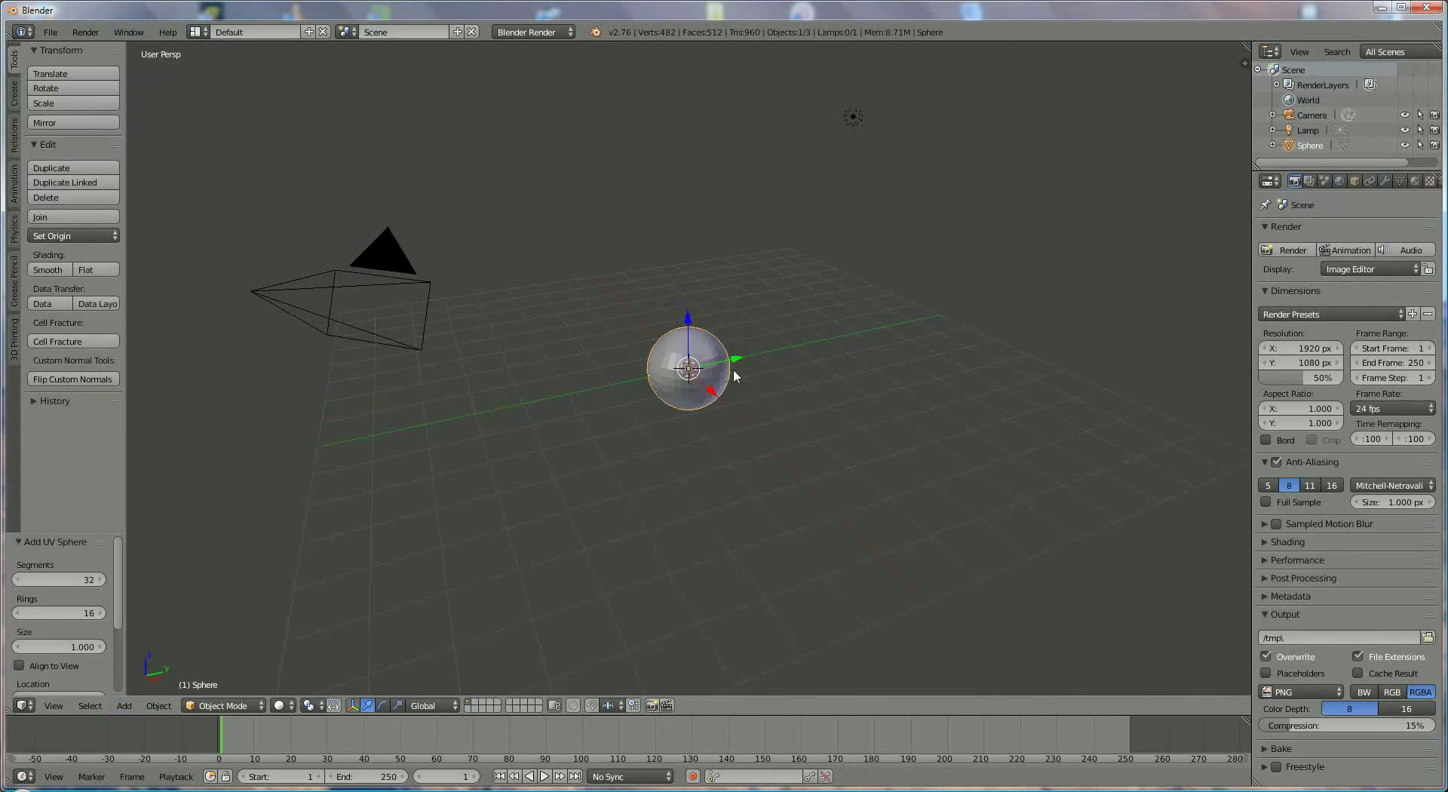
key(s)
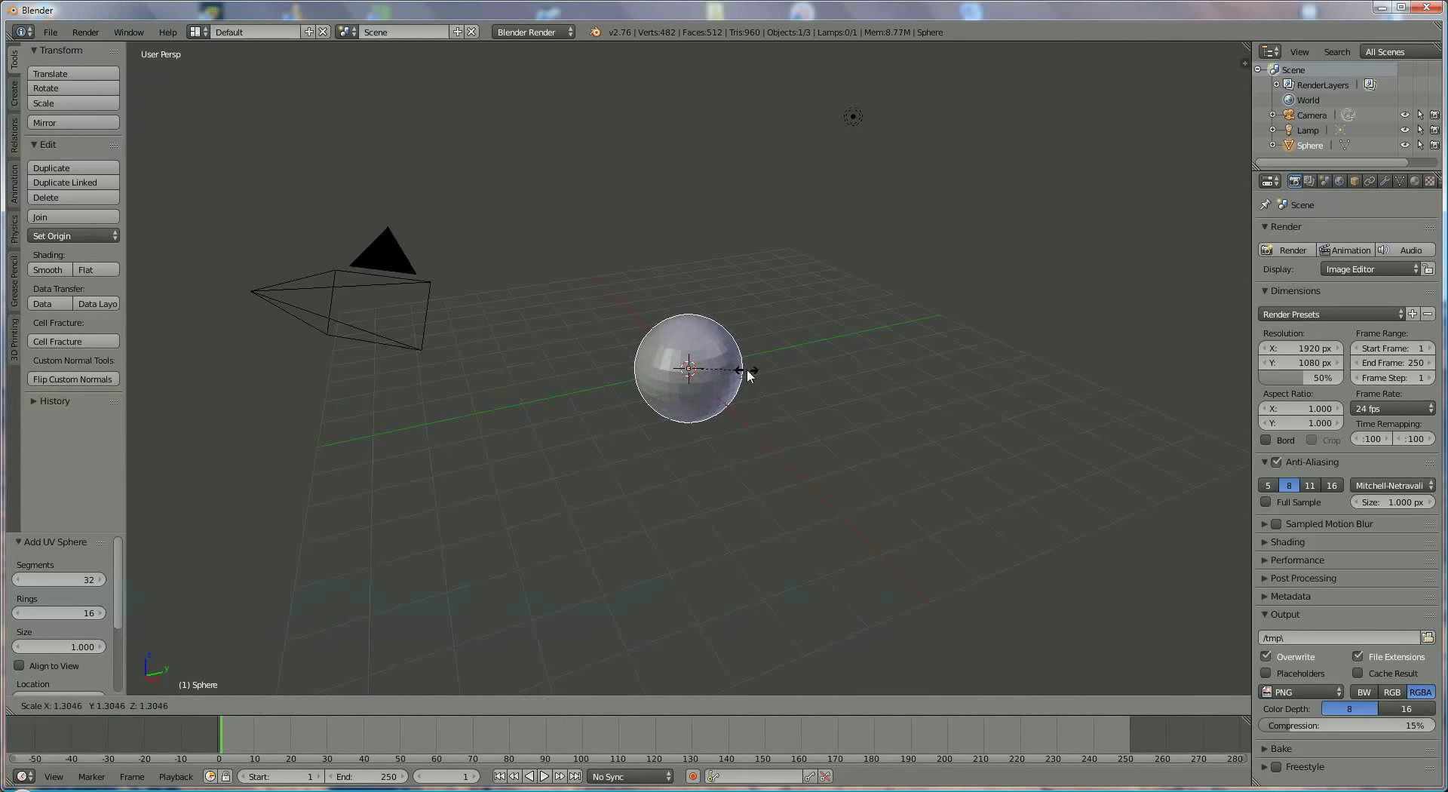
click(747, 369)
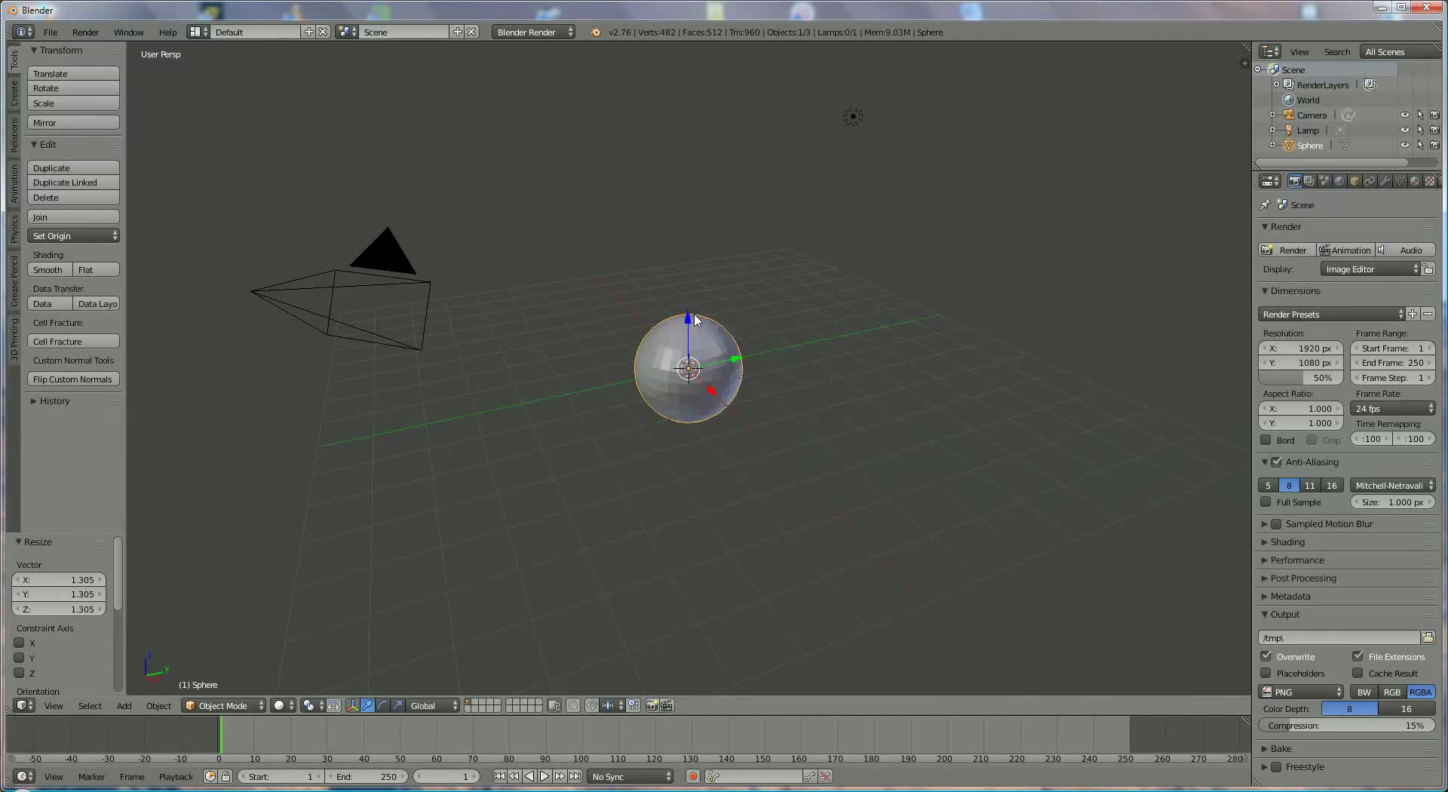
Step: Apply Quick Explode to the sphere (100 pieces over 50 frames) and play it to frame 25
click(159, 705)
mouse_move(247, 344)
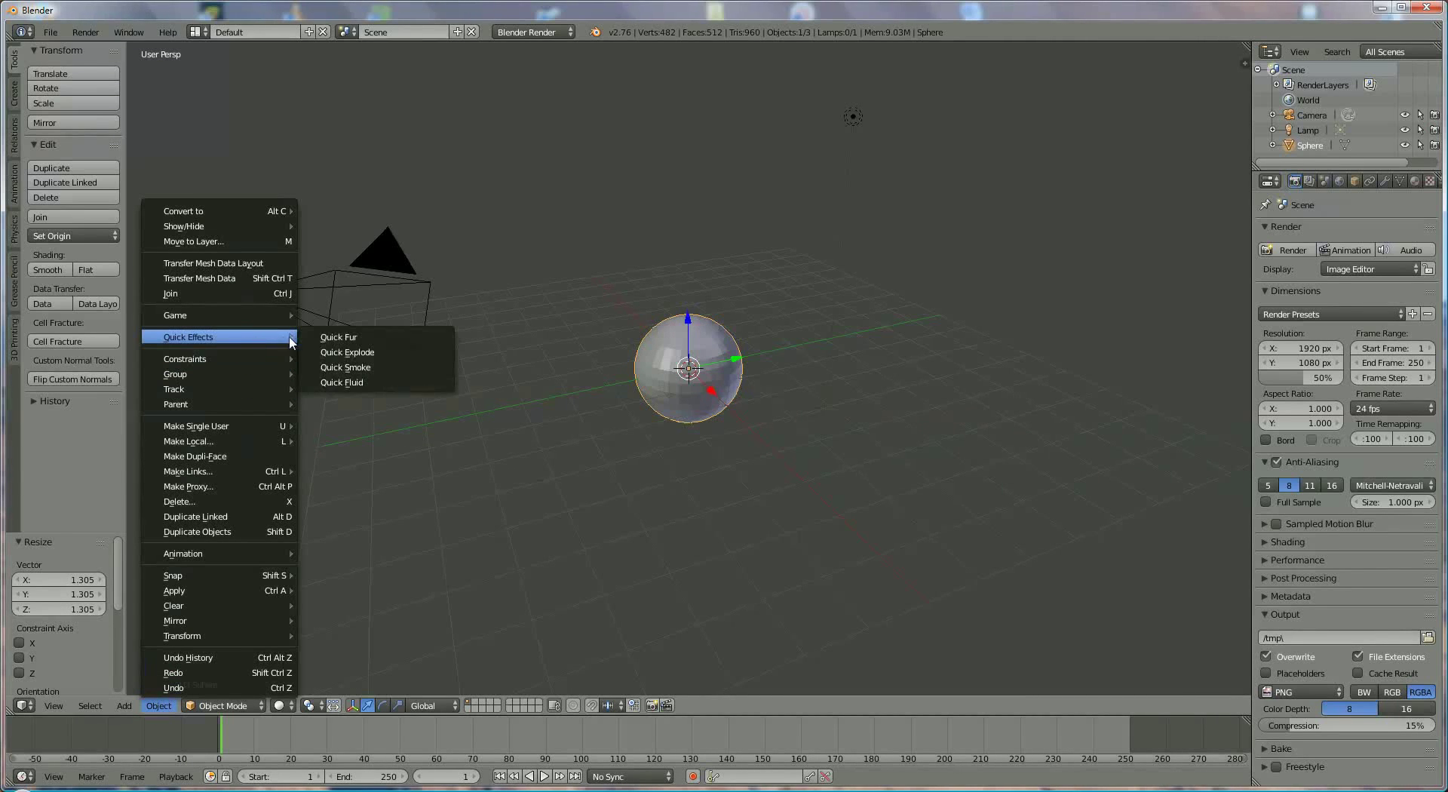
click(352, 353)
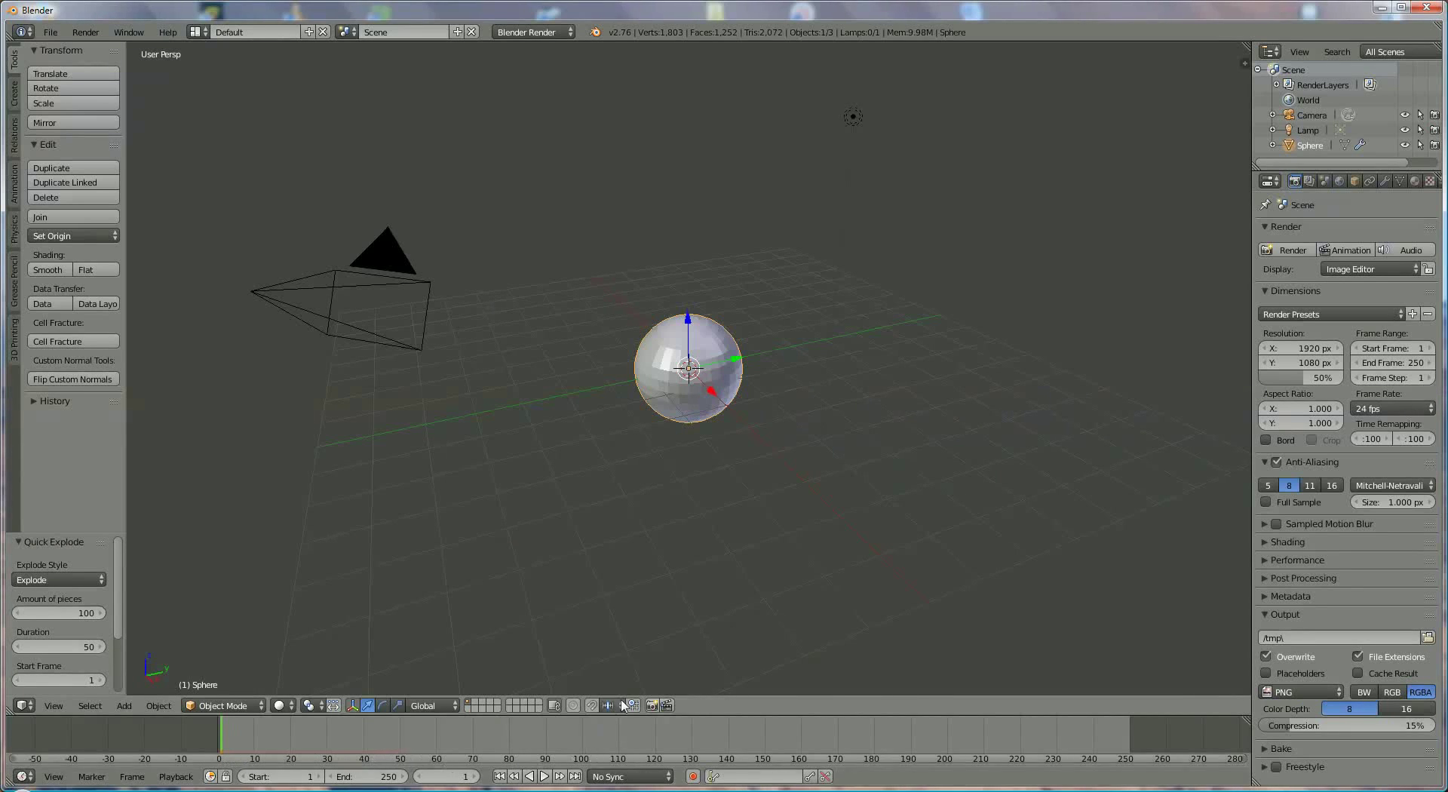
click(544, 776)
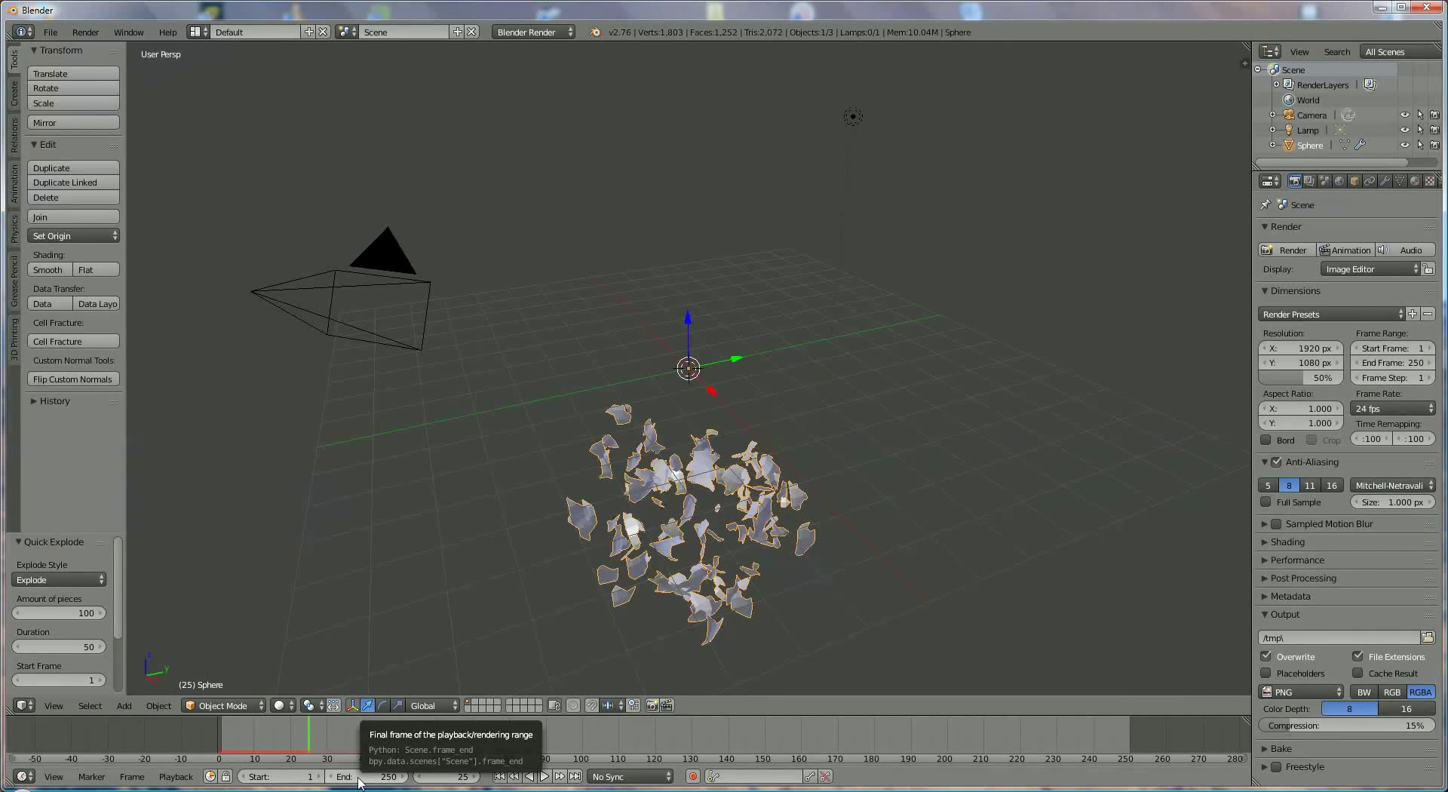
Step: Set the animation's end frame to 100
click(382, 779)
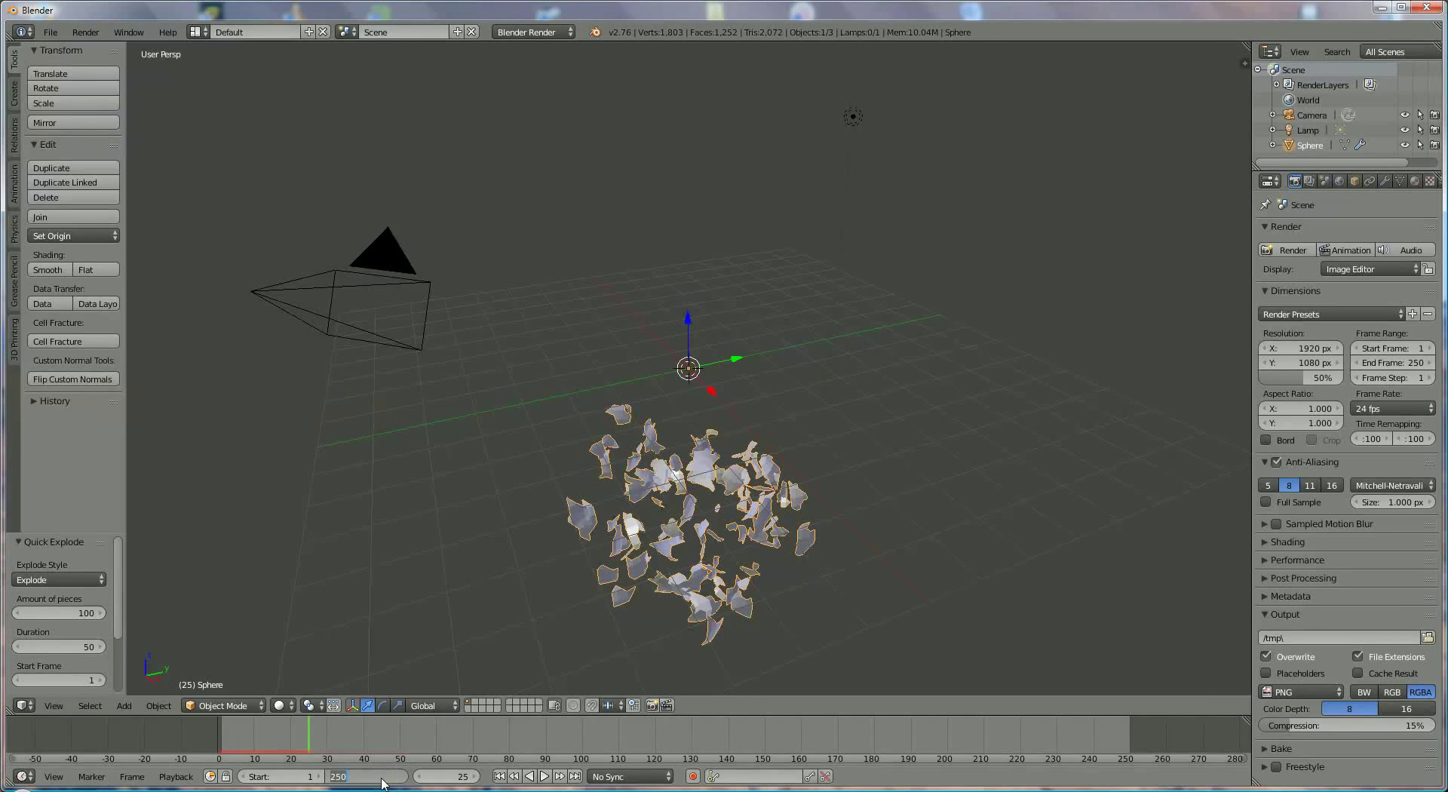
text(100)
key(Return)
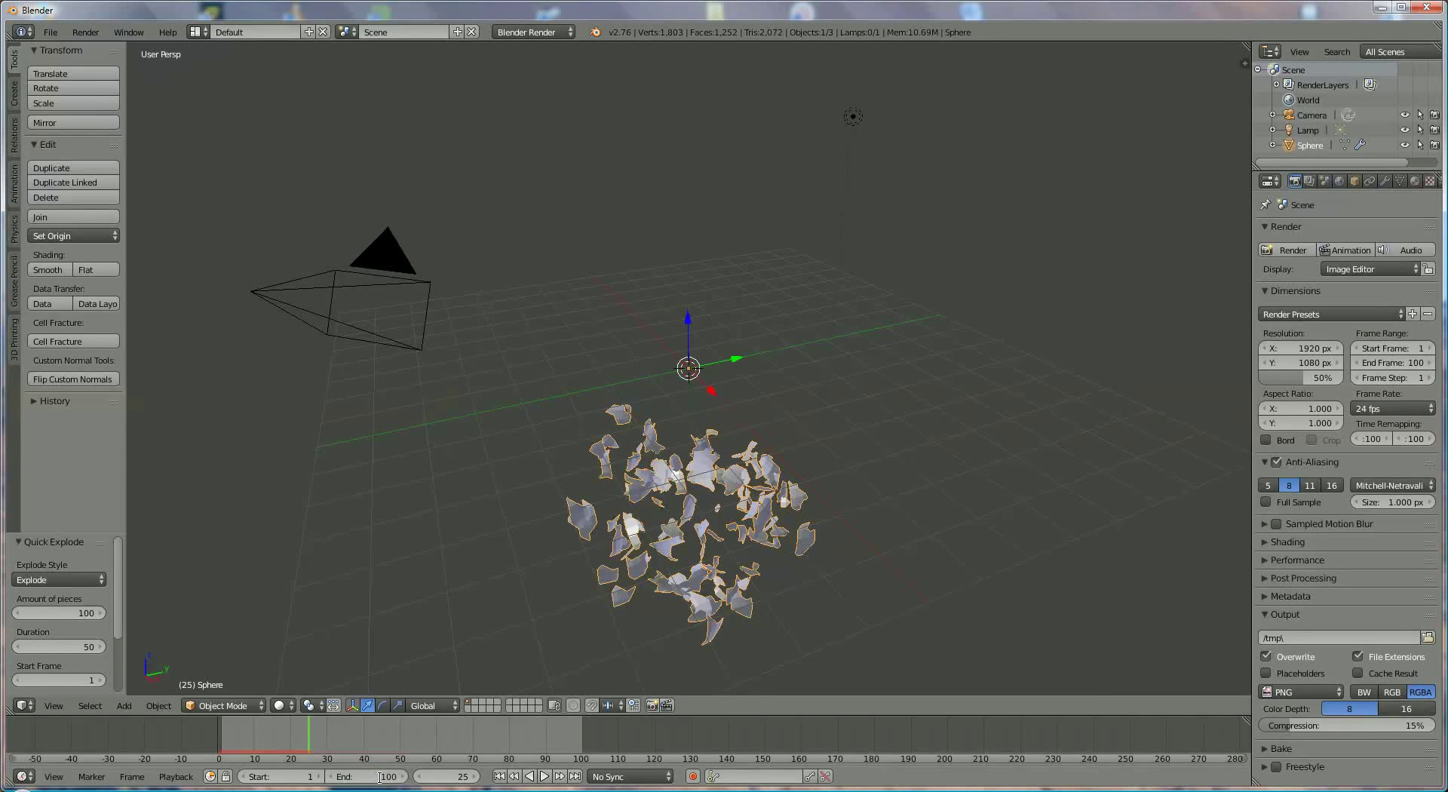
Step: Step, play and reverse through the explosion to frame 100, then return to frame 0
click(474, 777)
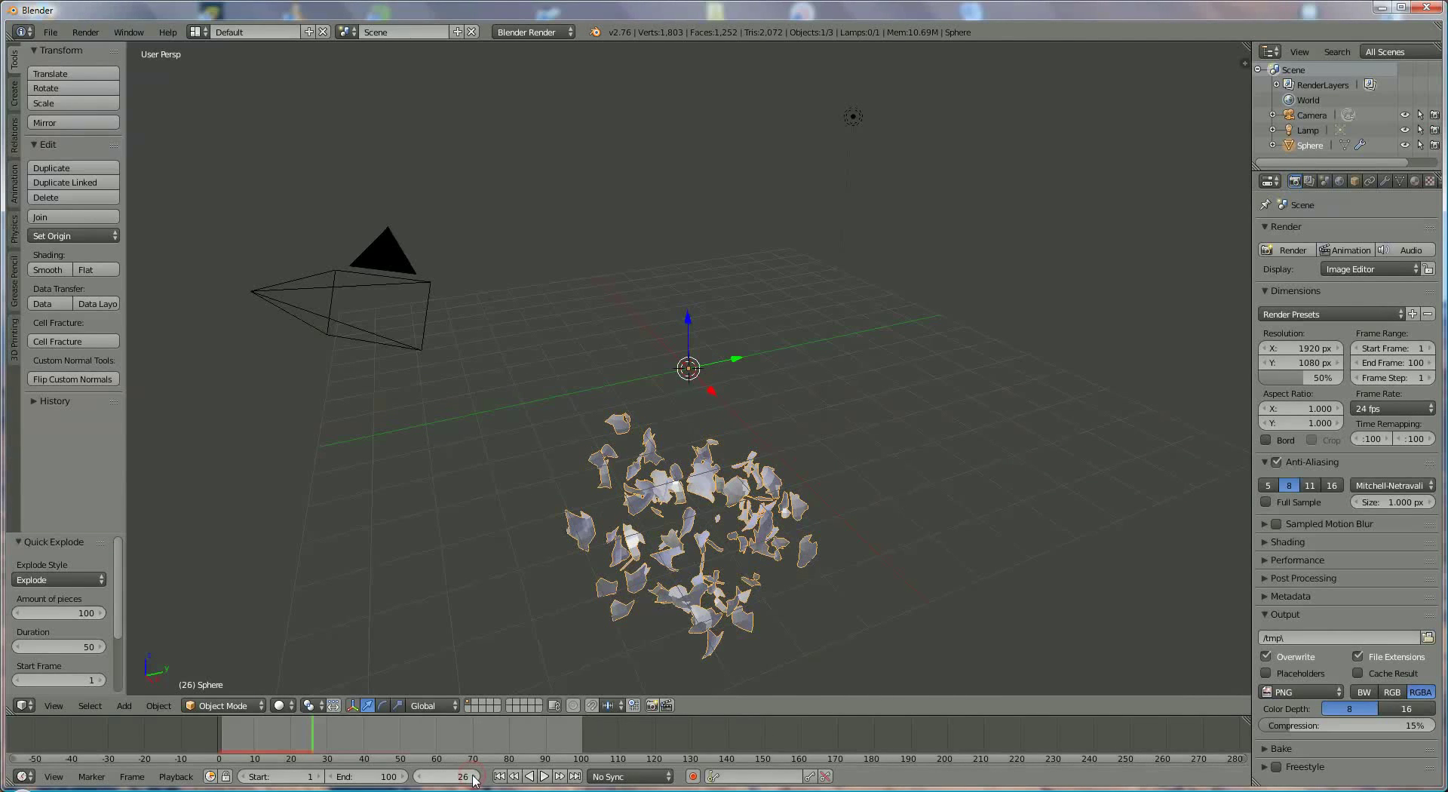
click(474, 777)
click(473, 777)
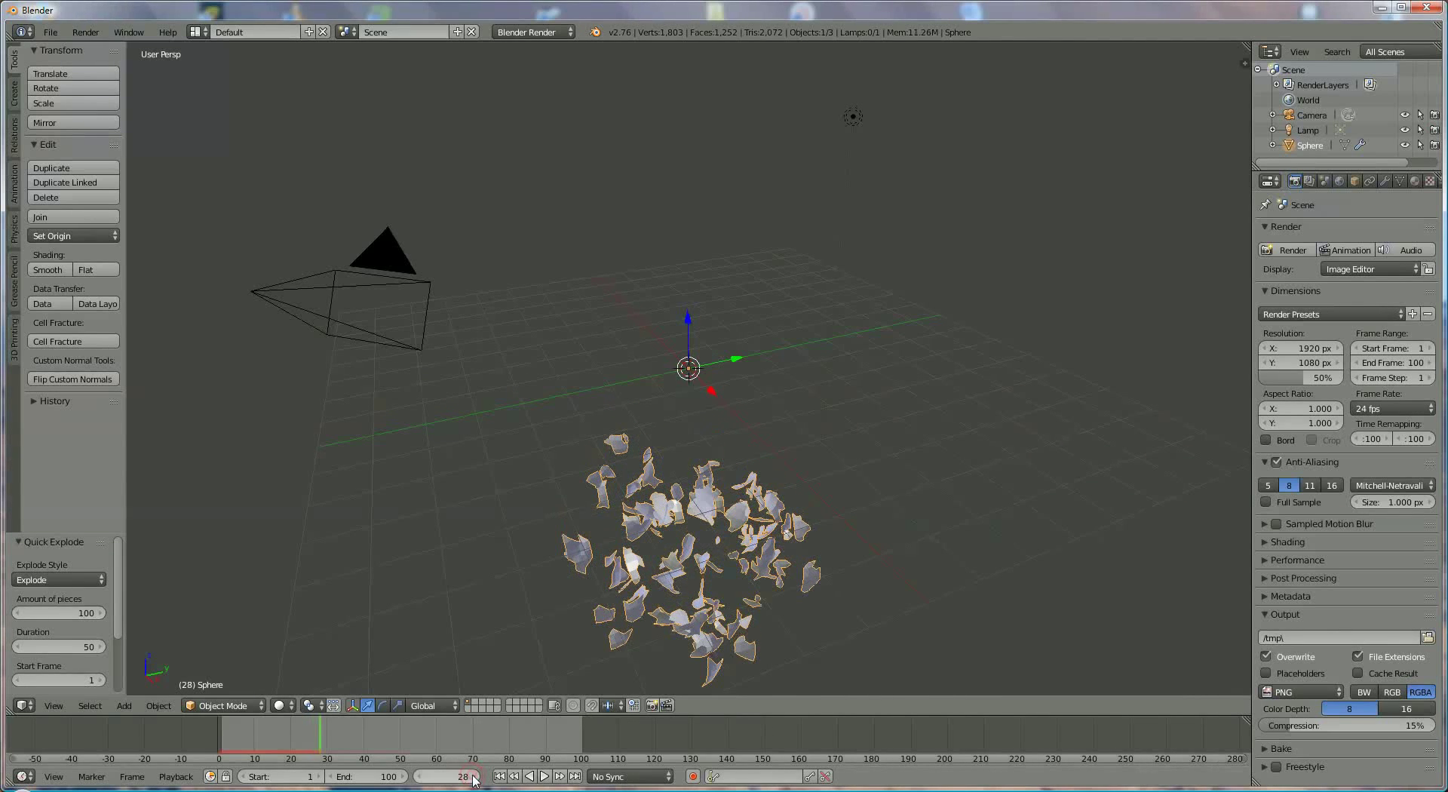
click(421, 777)
click(421, 777)
click(421, 777)
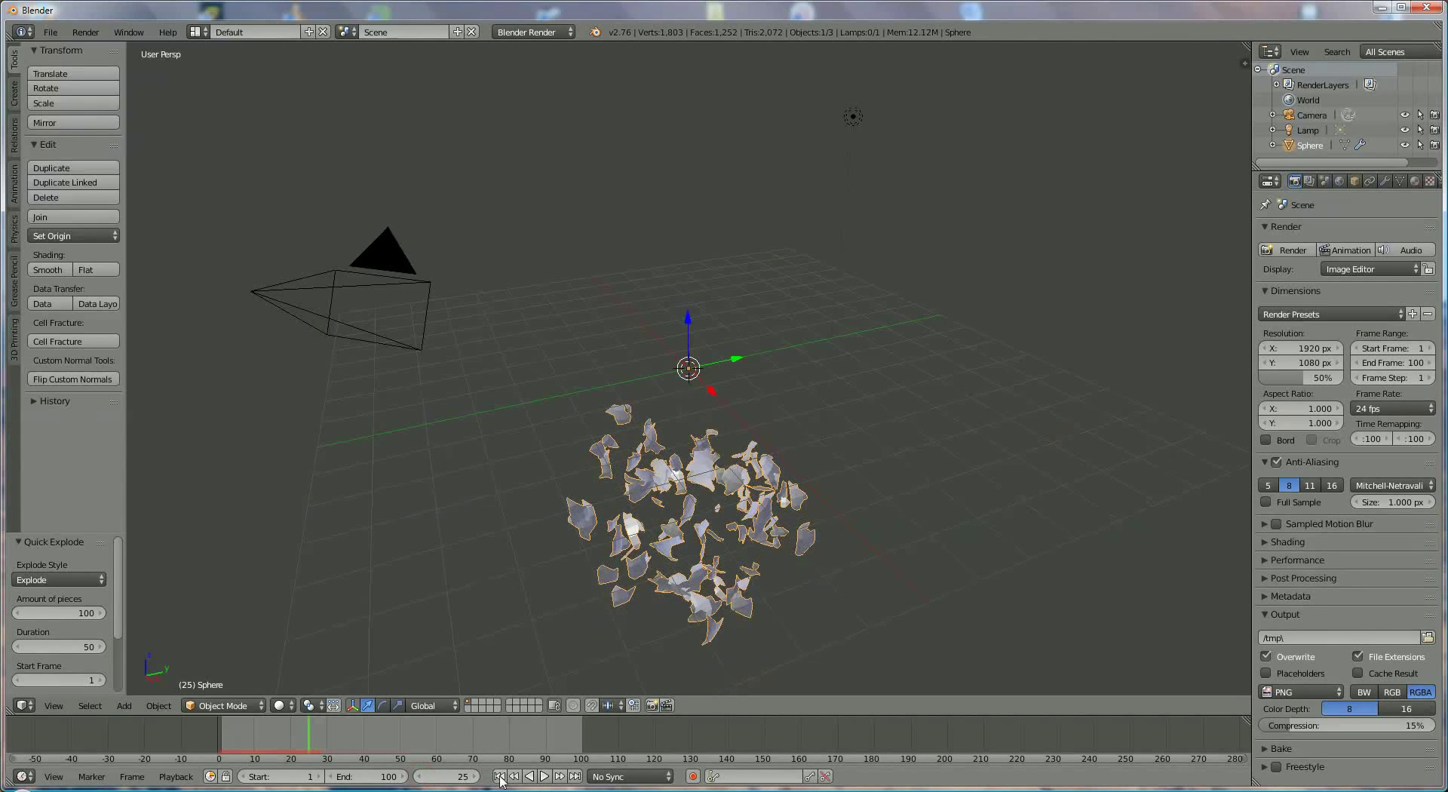
click(499, 777)
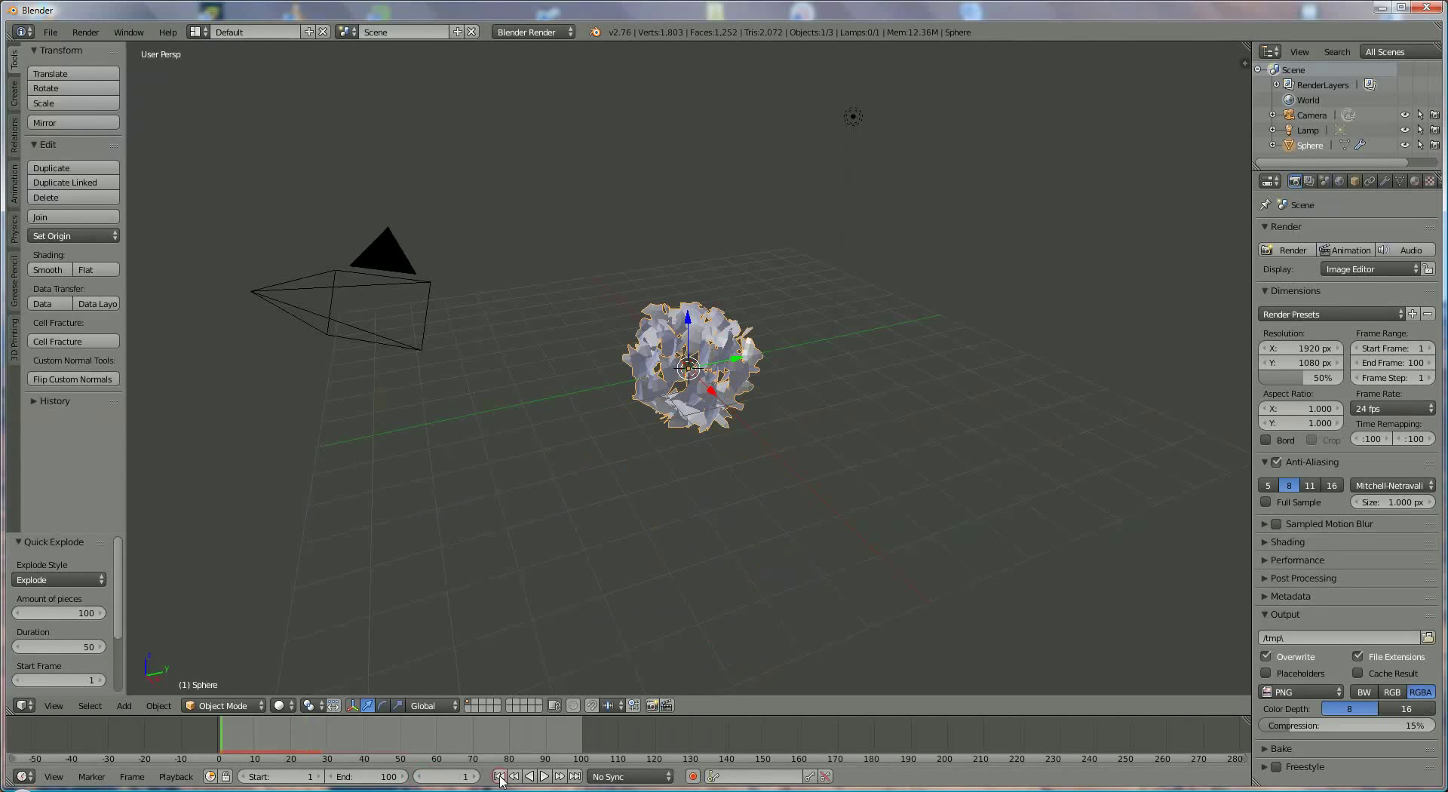
click(547, 777)
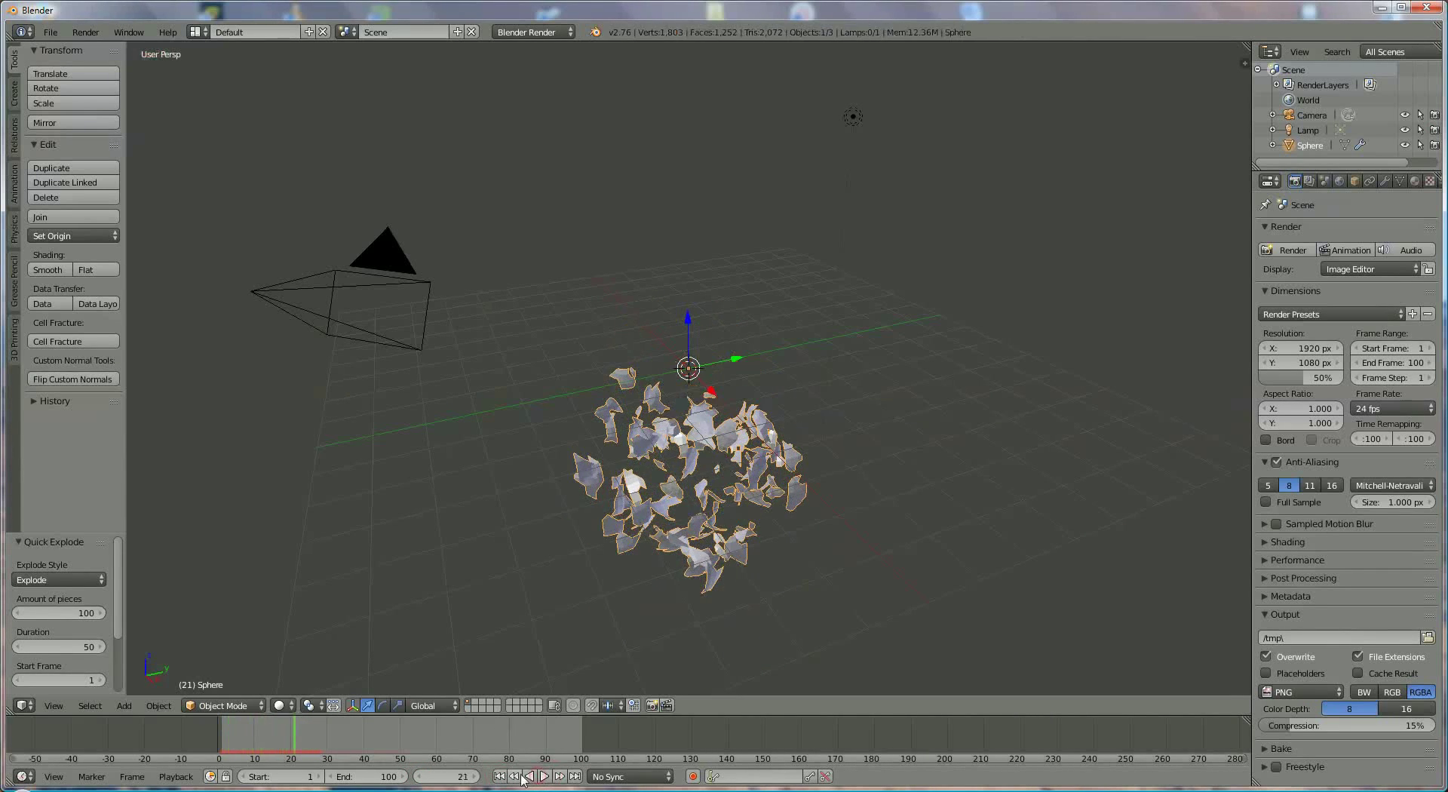
click(528, 777)
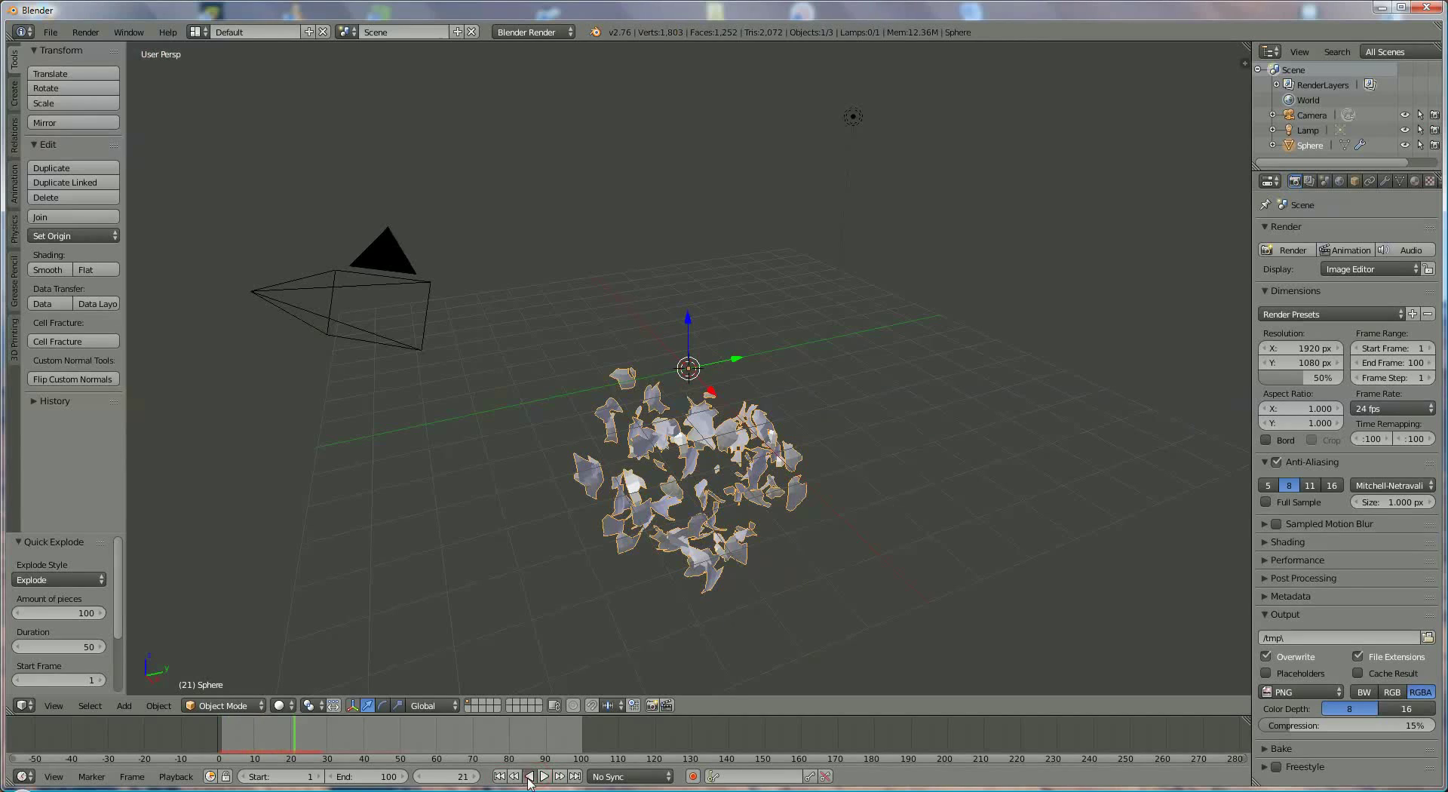
click(575, 777)
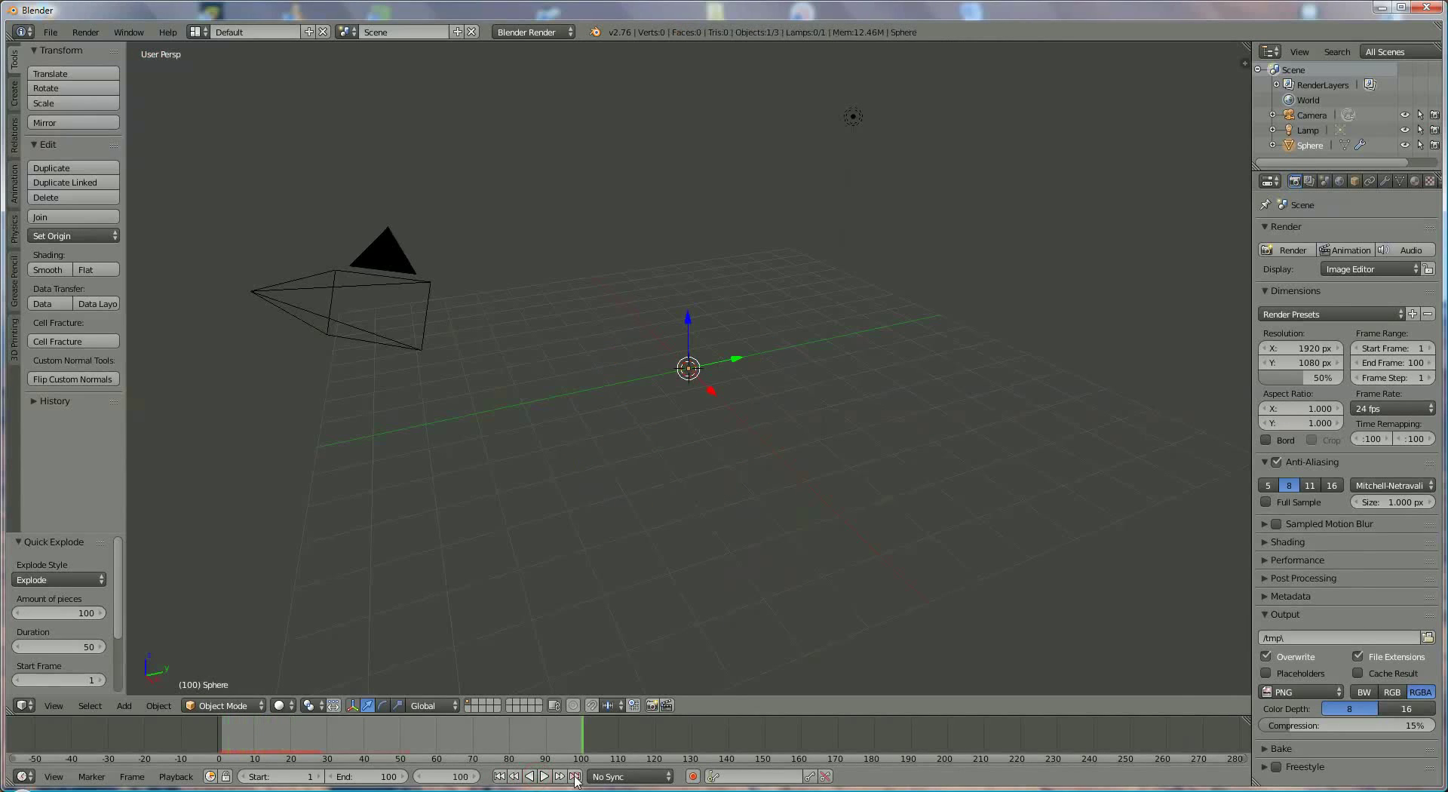
click(498, 776)
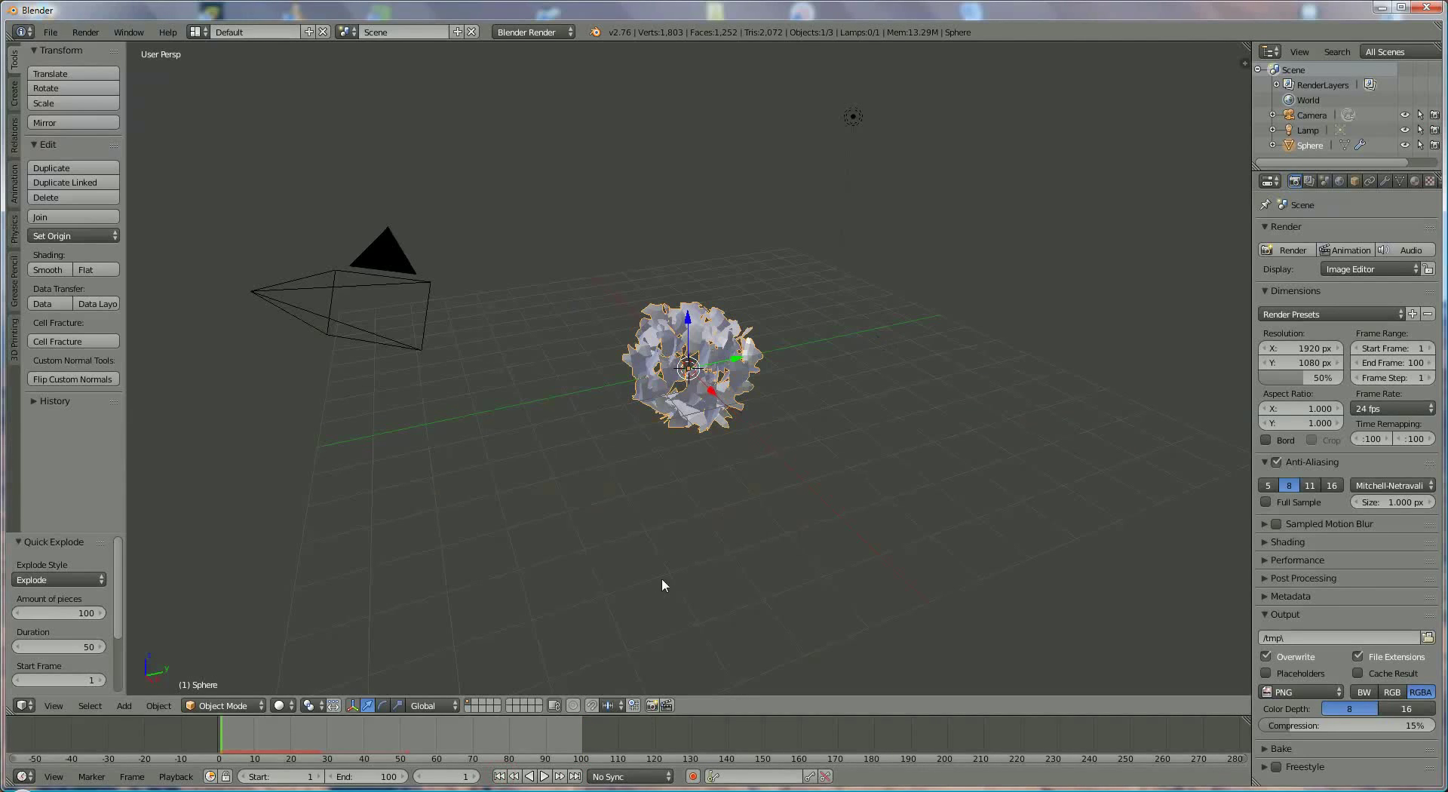
click(420, 777)
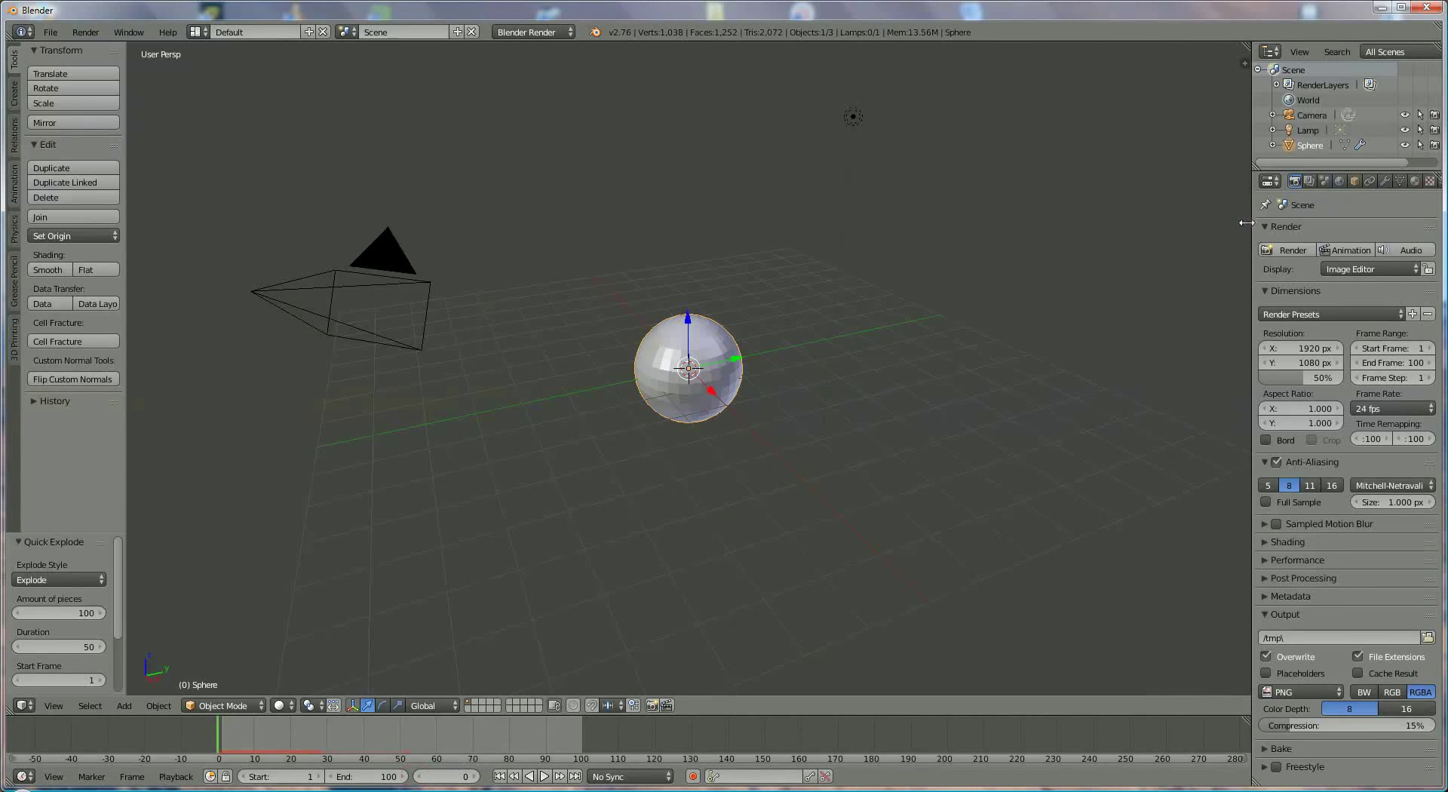
Step: Widen the Properties editor and set the particle emission Number to 2
drag(1246, 222, 1197, 224)
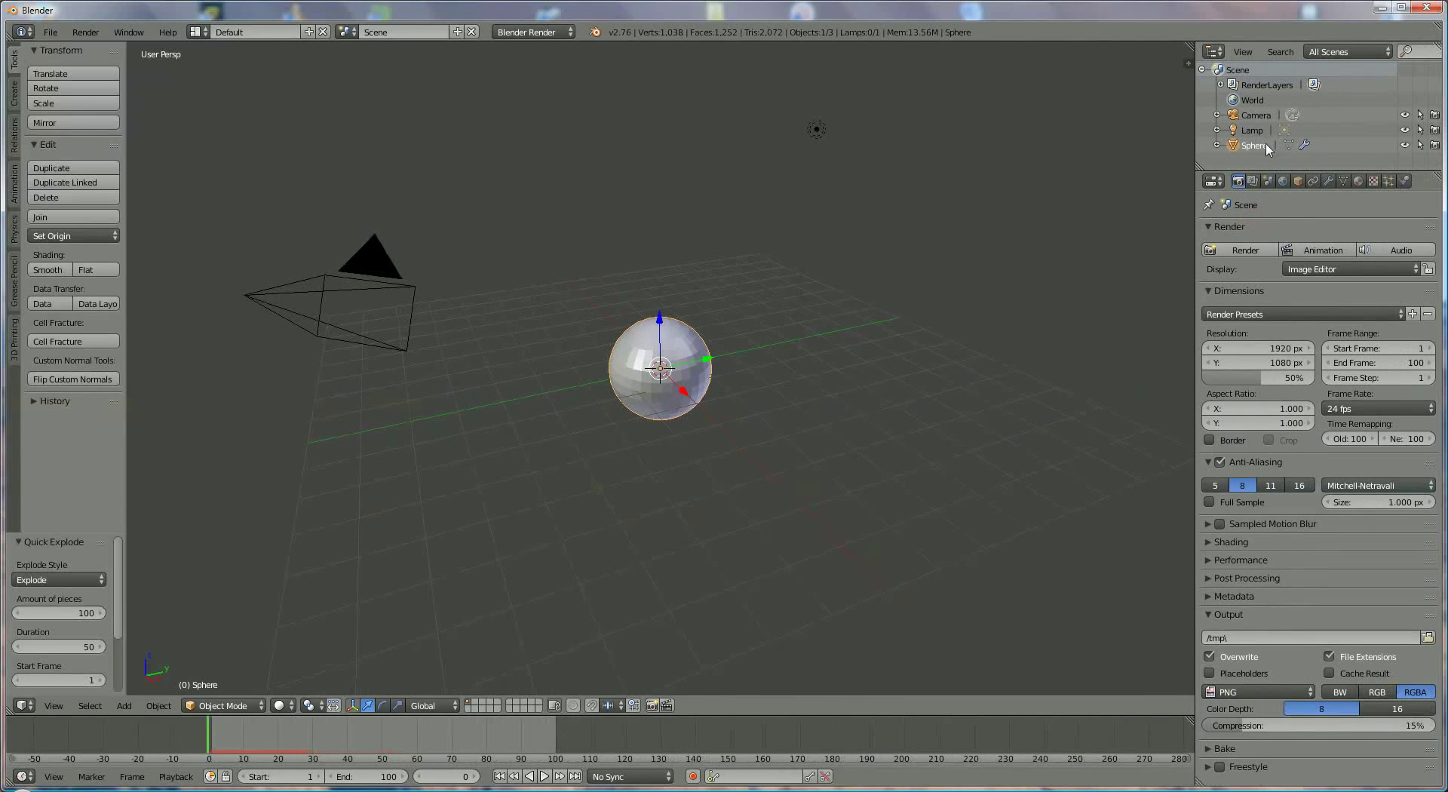
click(1388, 182)
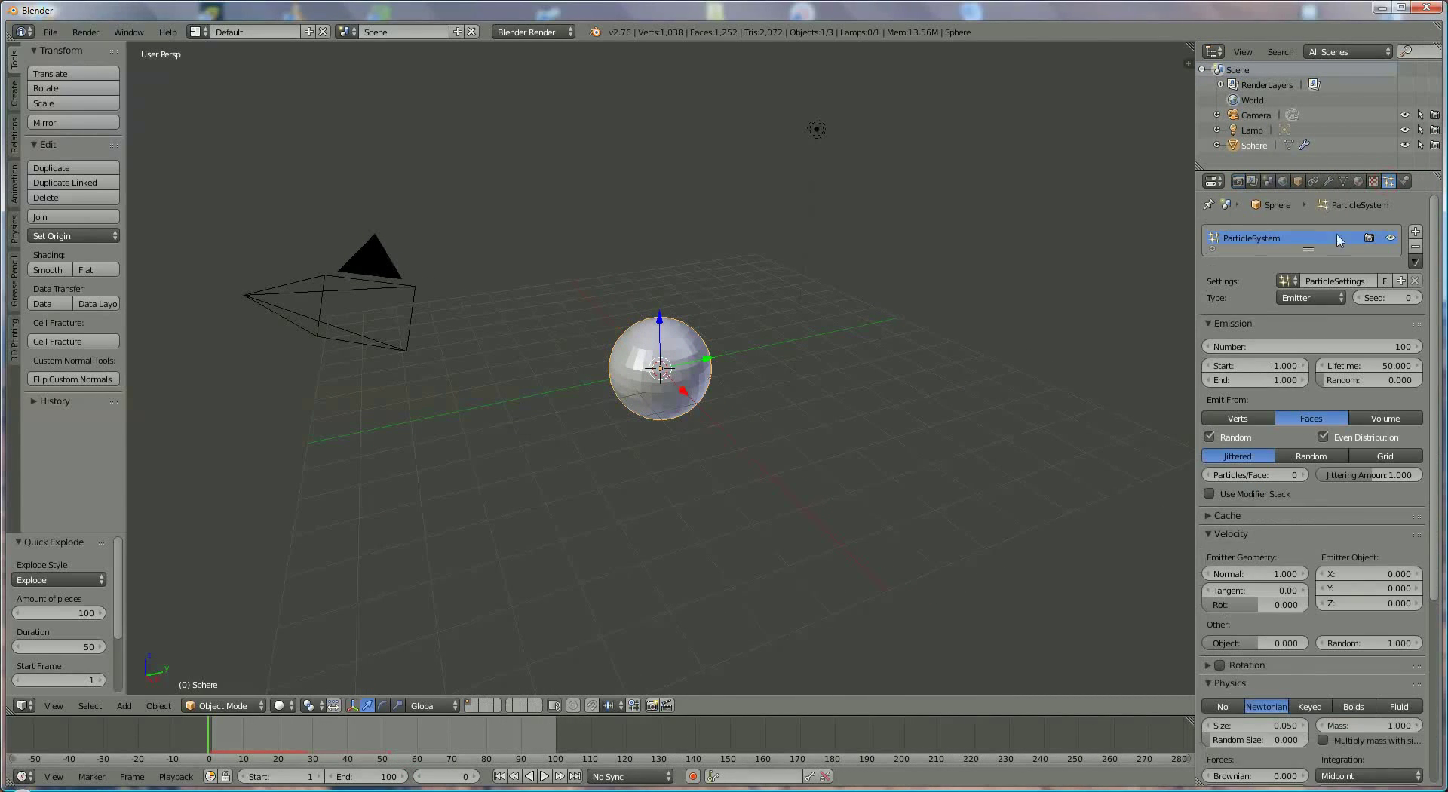
click(1392, 348)
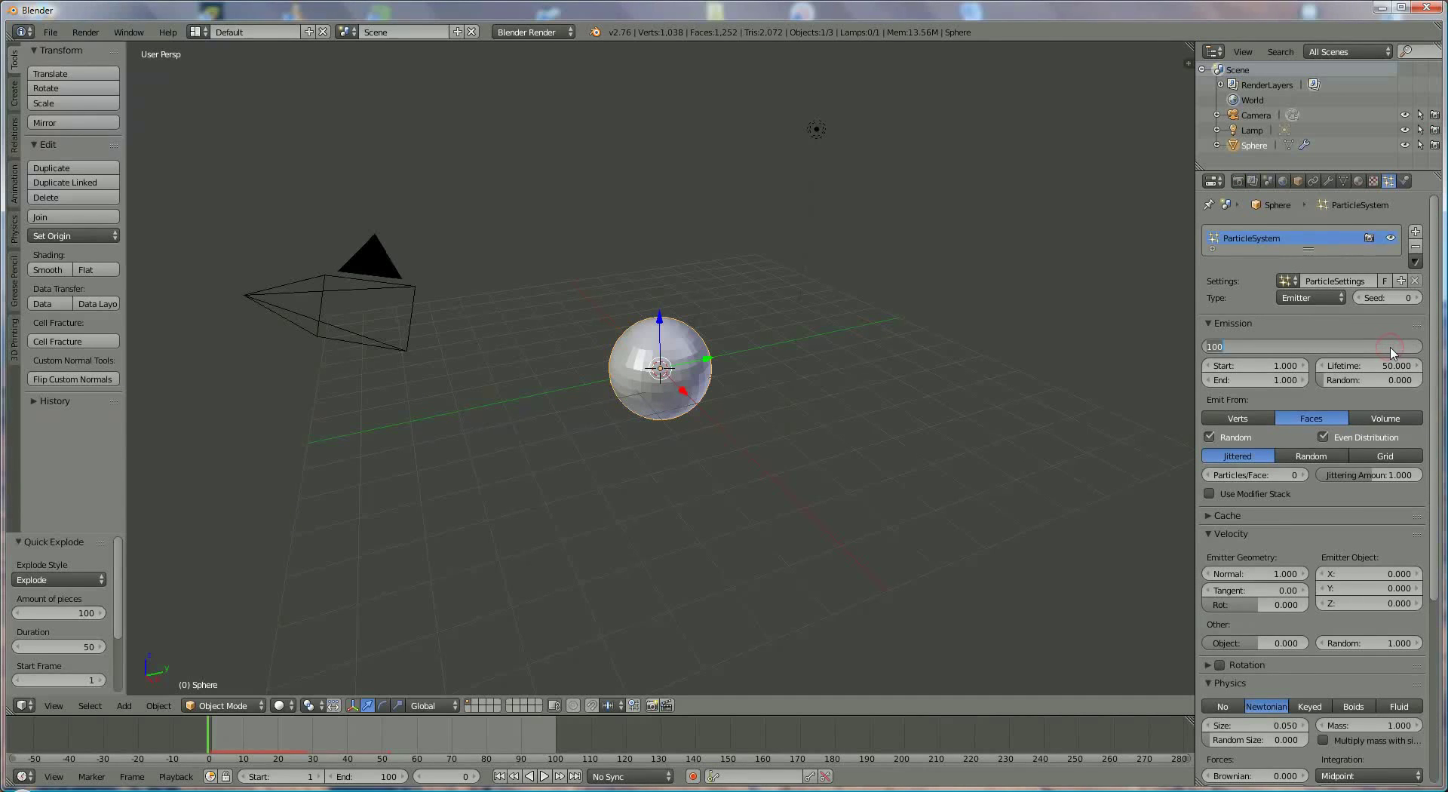
key(BackSpace)
text(2)
key(Return)
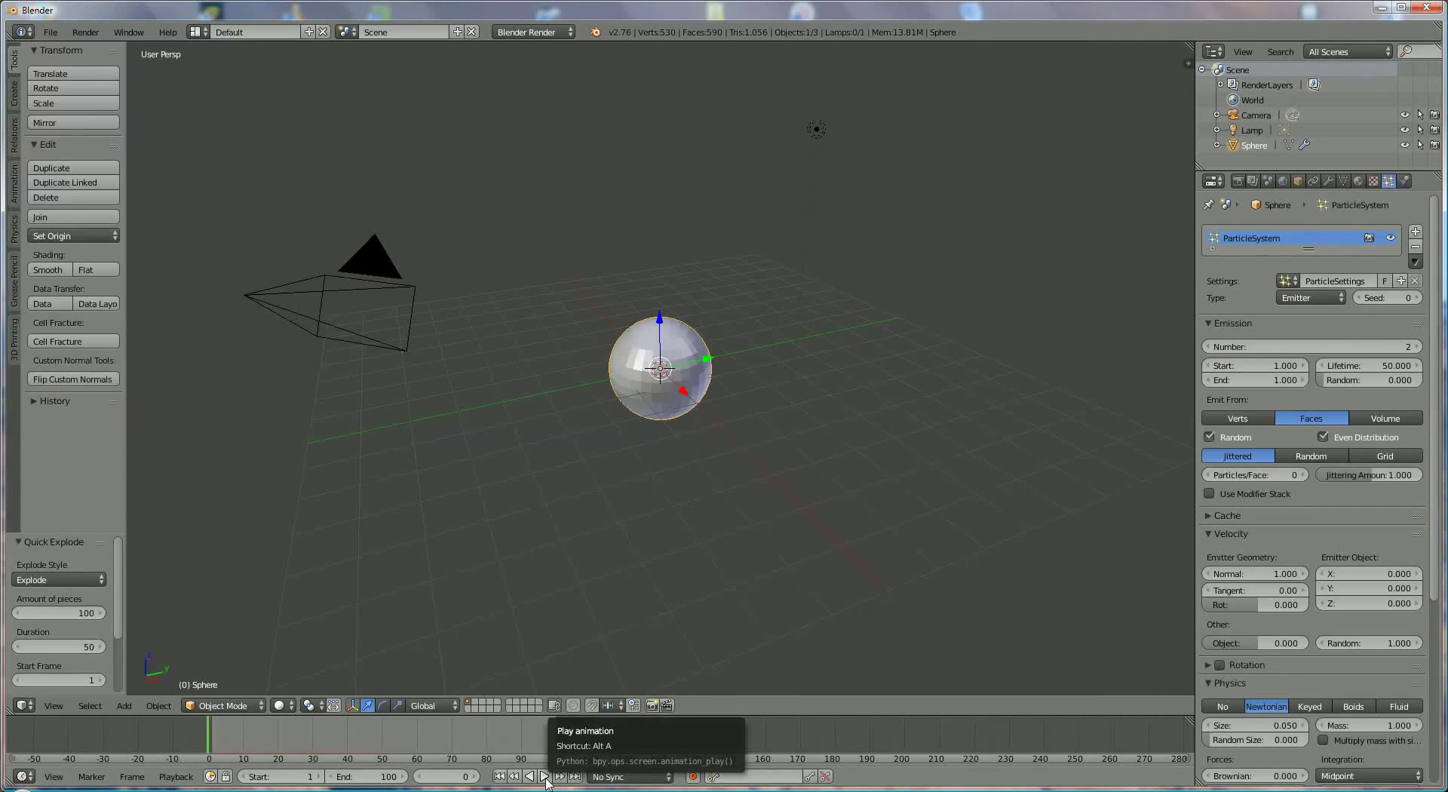
Step: Step to frame 5, then play the explosion and stop at frame 26
click(473, 777)
click(474, 777)
click(474, 777)
click(474, 777)
click(474, 777)
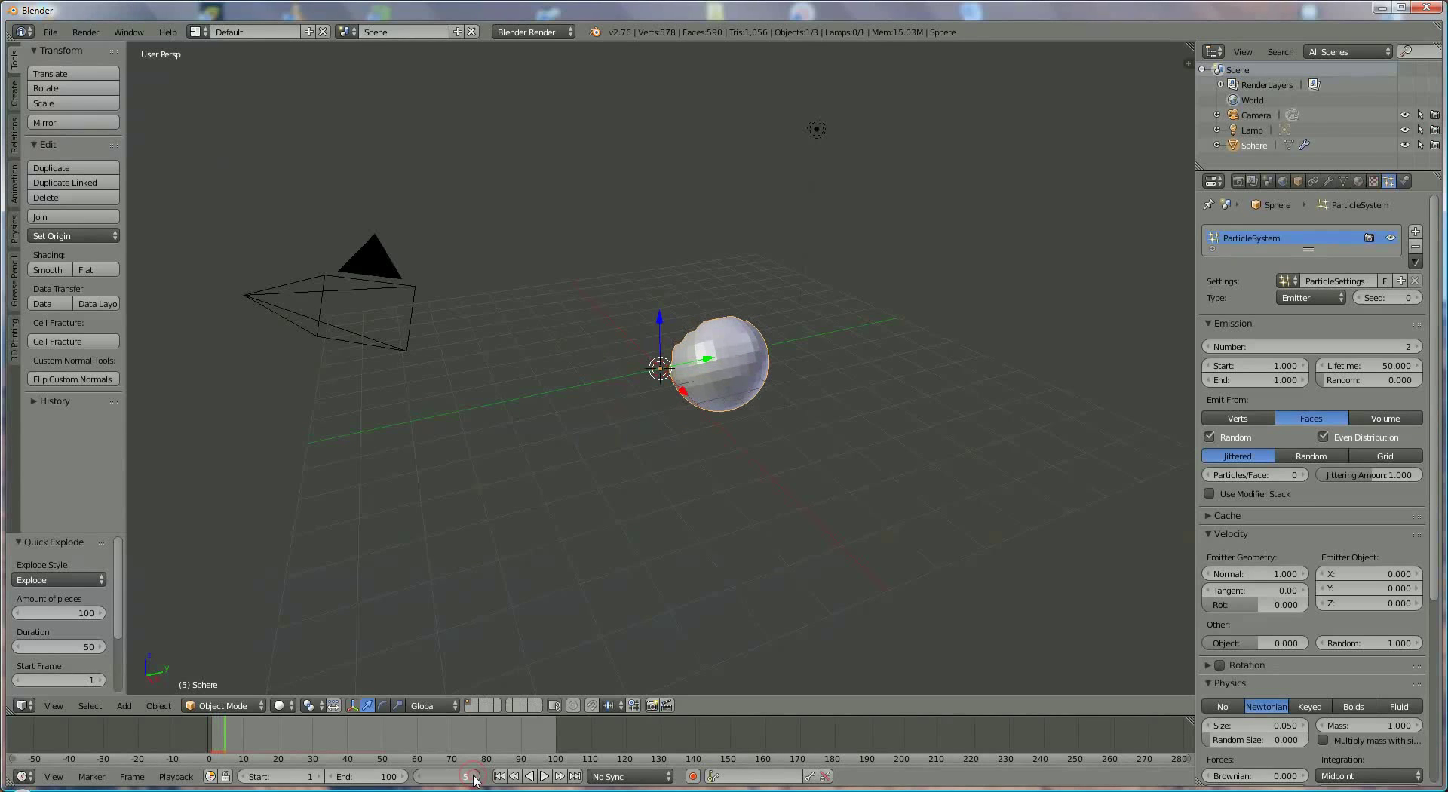
click(544, 777)
click(542, 776)
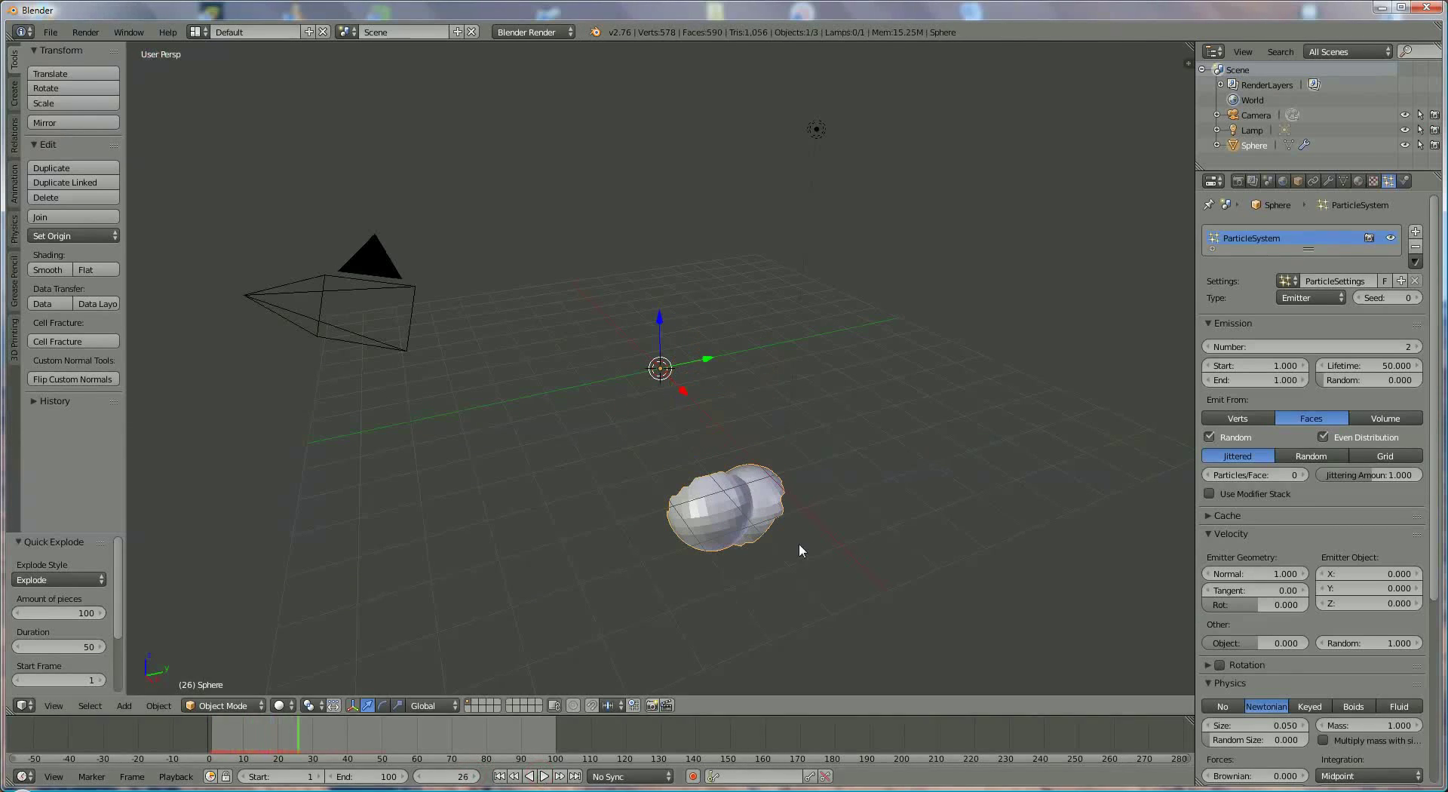
Step: Raise the particle emission Number to 42
click(1417, 347)
click(1418, 347)
click(1418, 347)
click(1417, 347)
drag(1418, 347, 1437, 348)
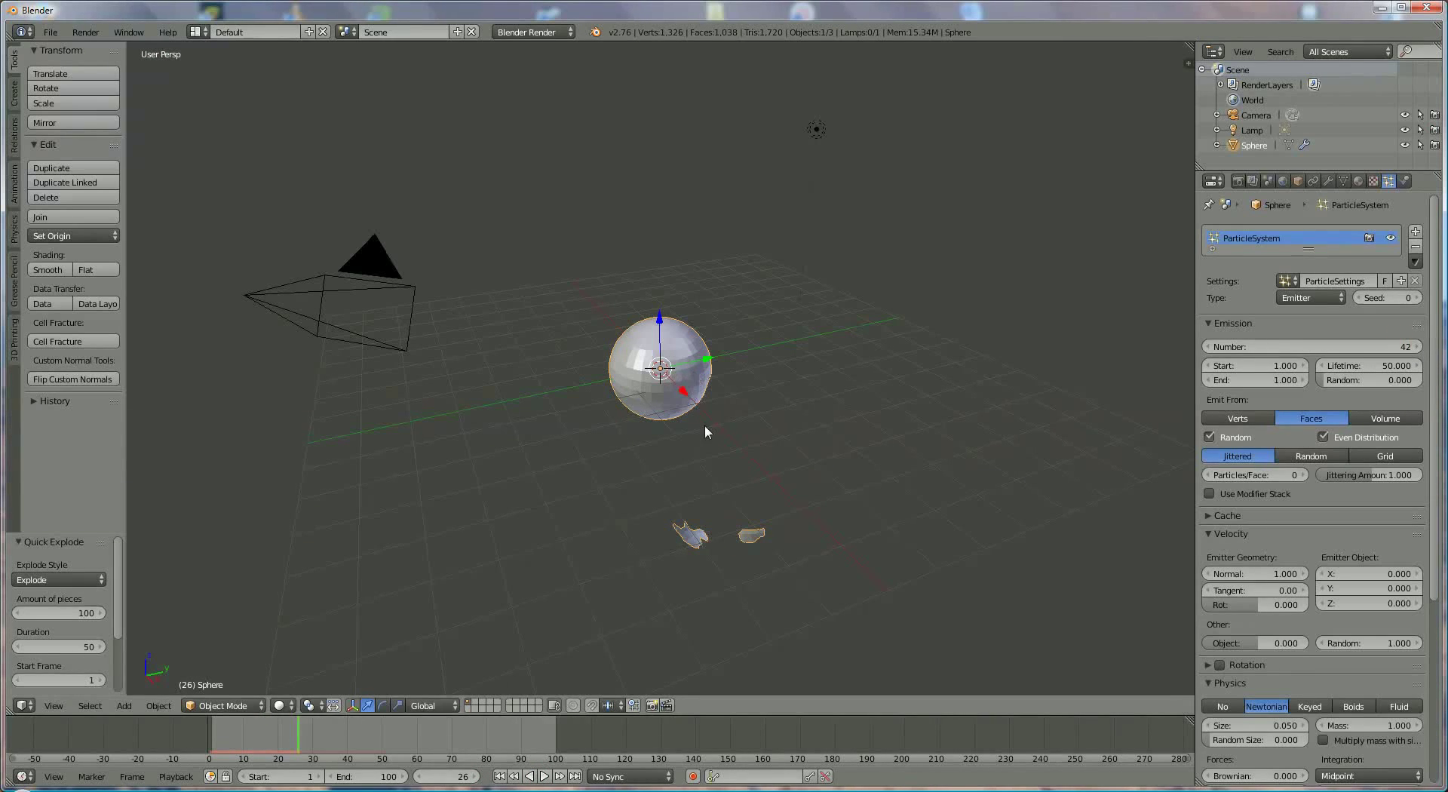
Step: Set the particle emission Number to 4
click(1404, 347)
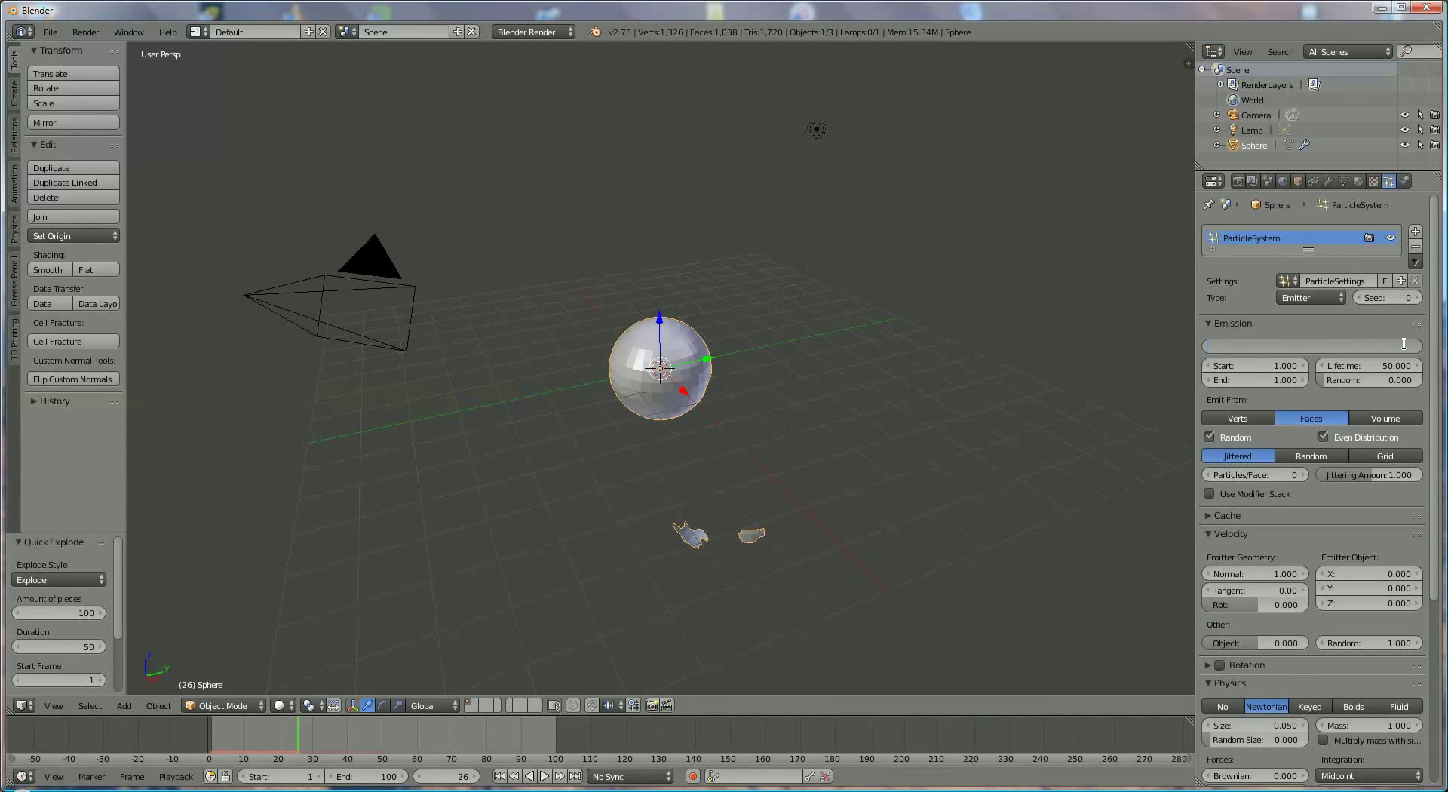
text(4)
key(Return)
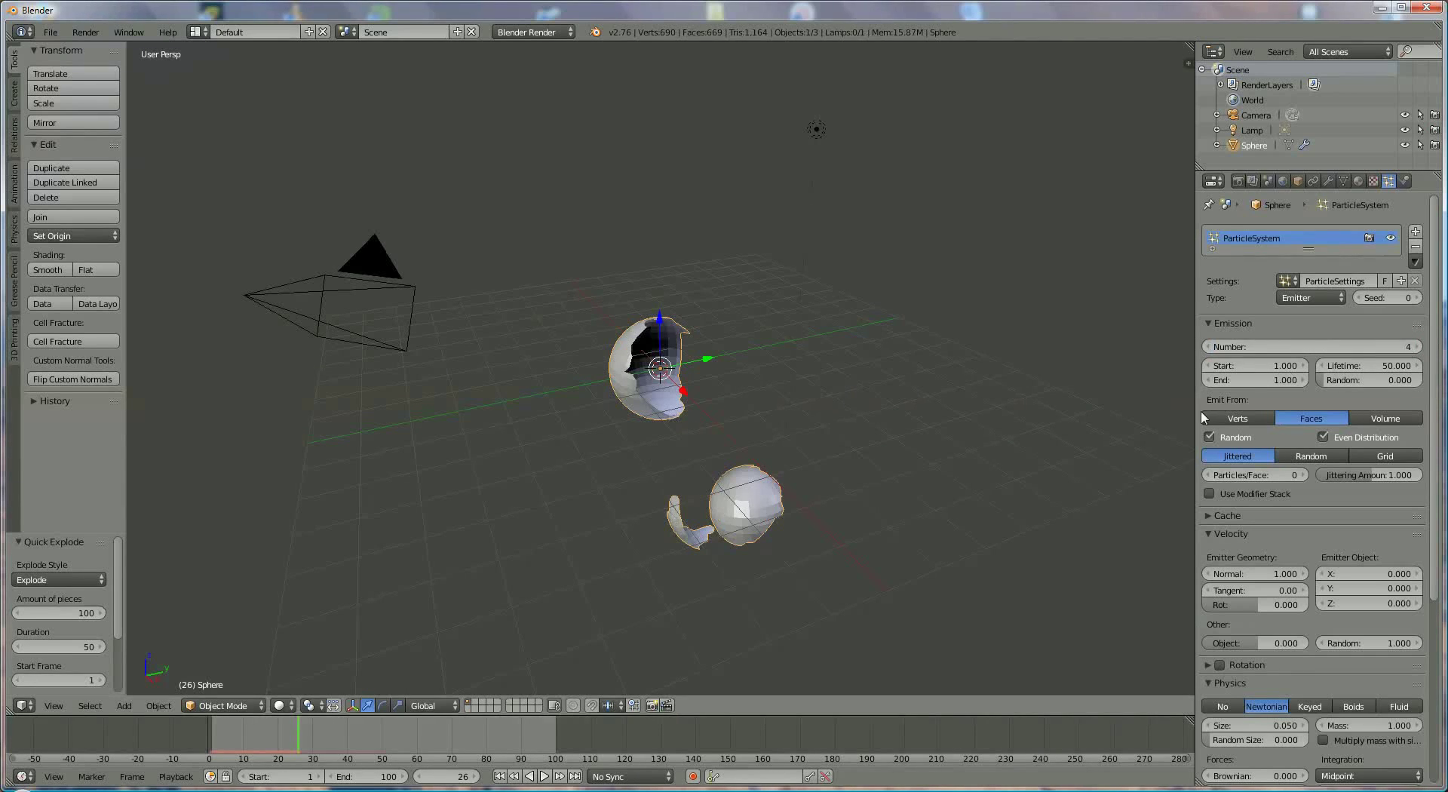
Step: Set the emission frame range to start at 5 and end at 10
click(1277, 367)
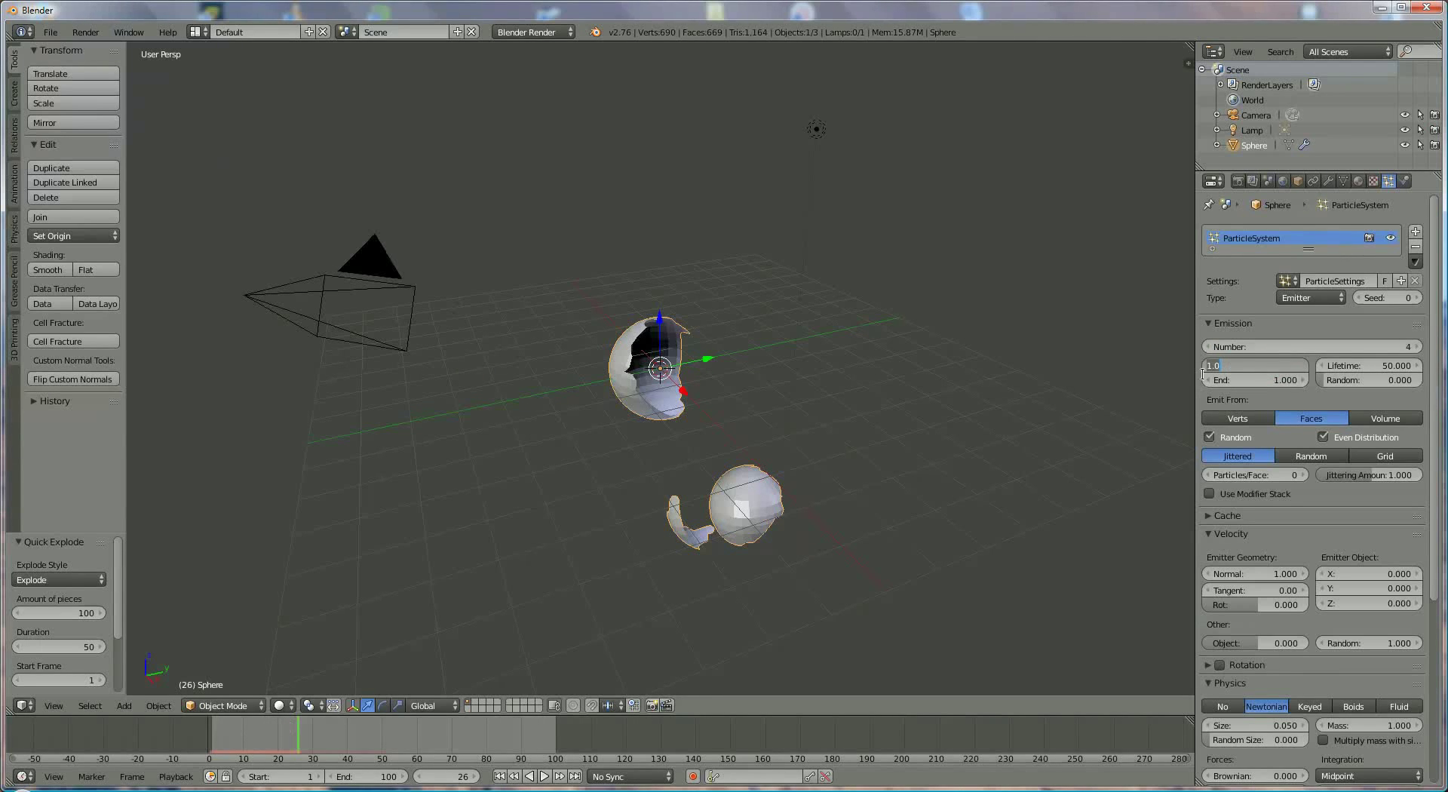
drag(1226, 366, 1208, 366)
key(Return)
click(1254, 369)
key(Return)
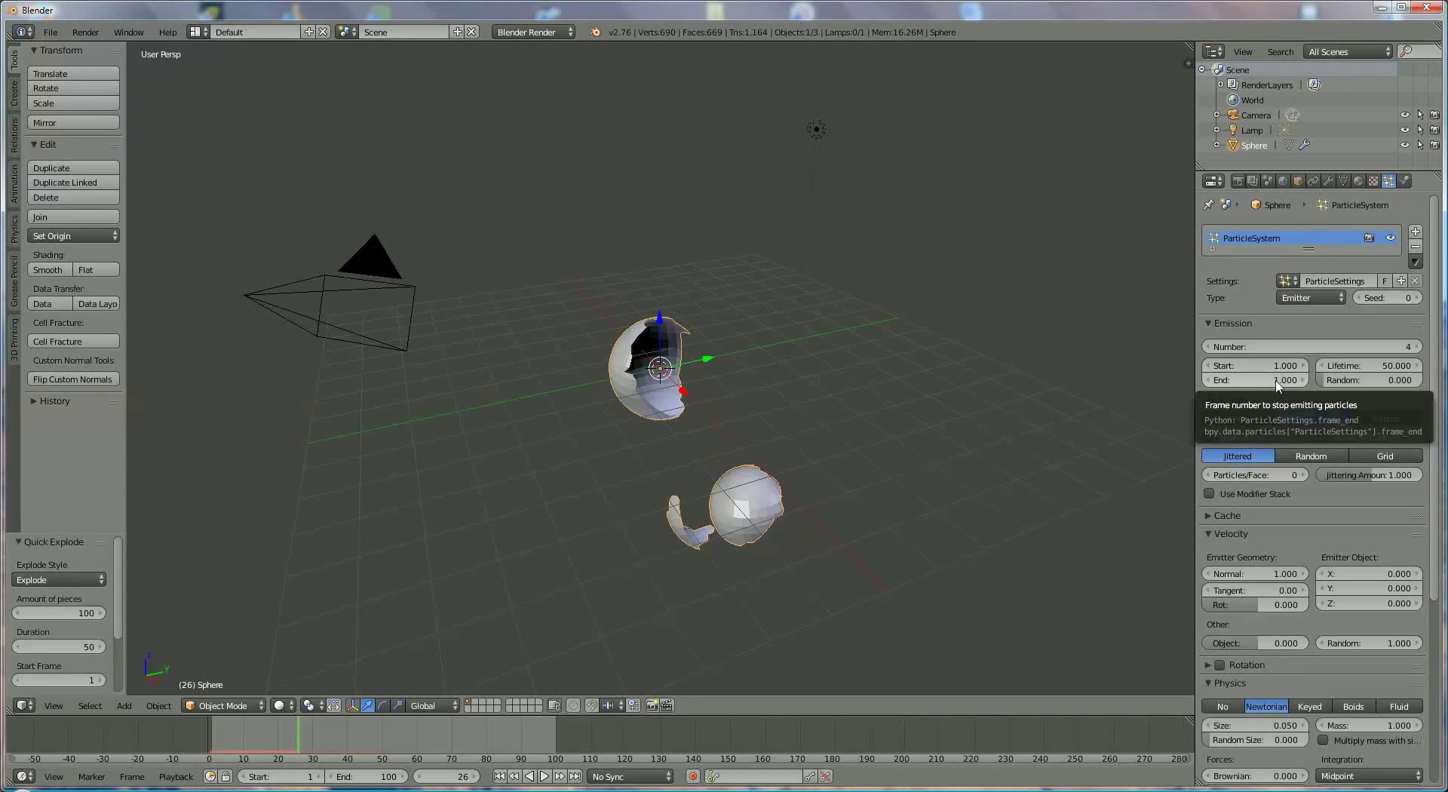
click(1276, 382)
text(10)
key(Return)
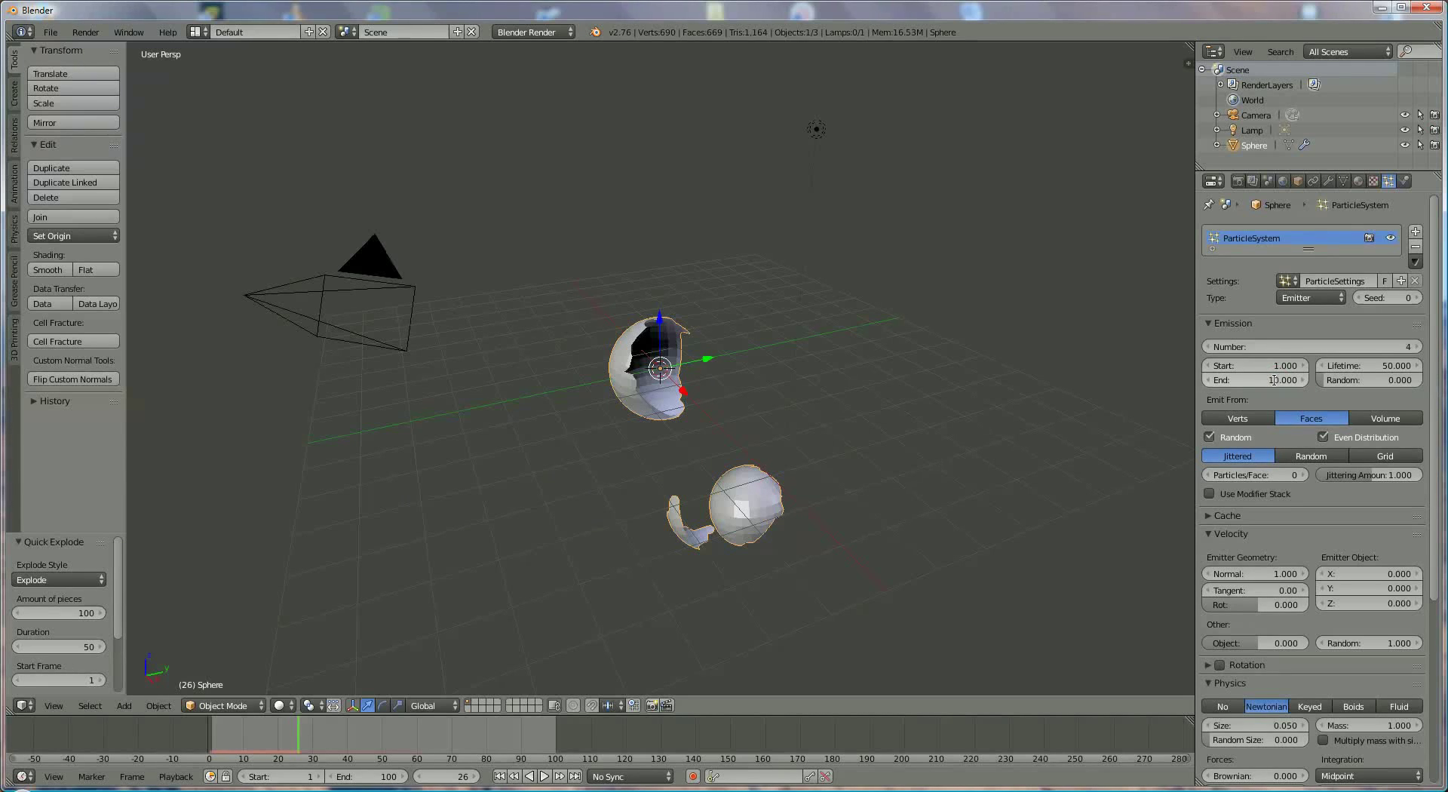
click(1276, 366)
text(5)
key(Return)
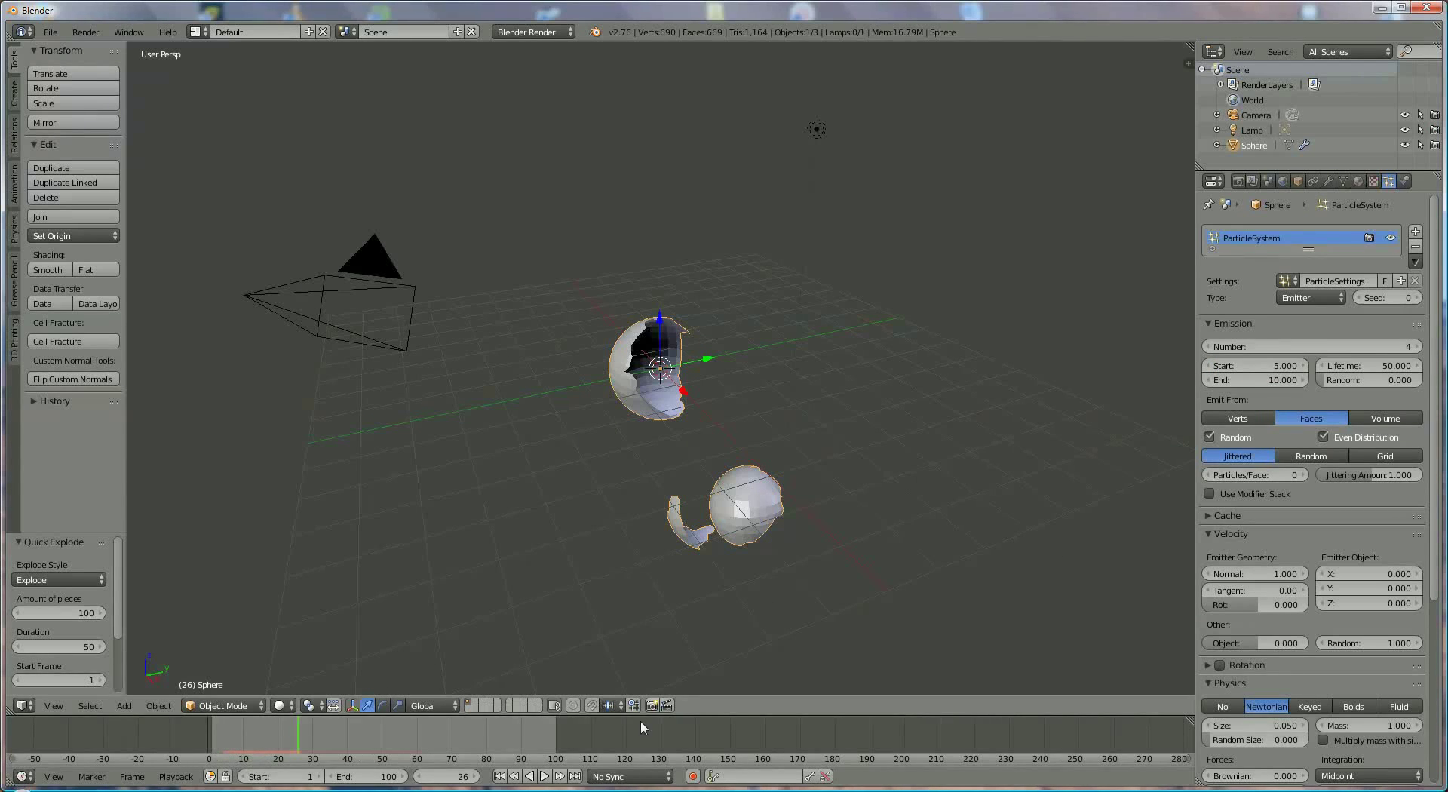
Step: Step frame by frame through the explosion from the start, then rewind to the first frame
click(500, 776)
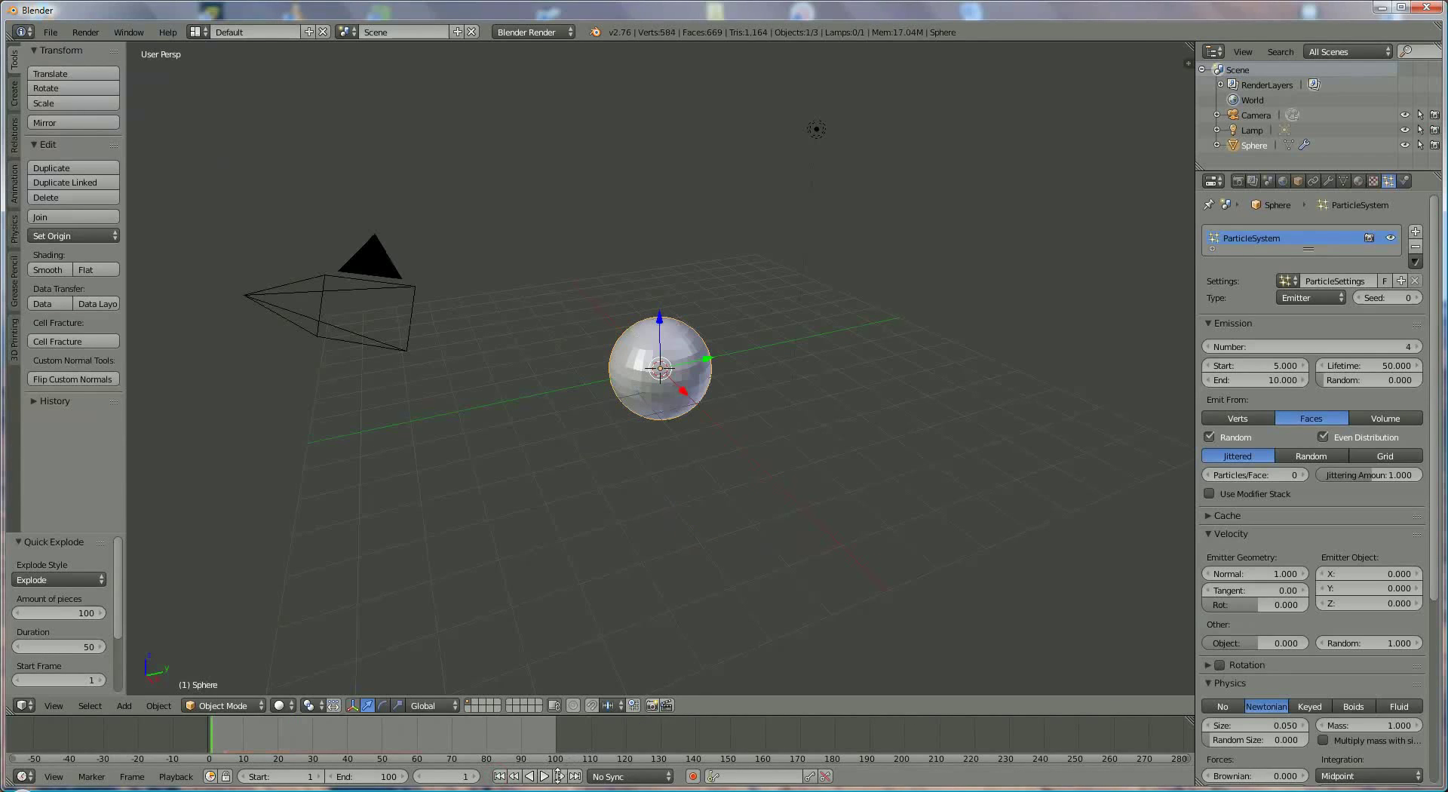
click(477, 777)
click(477, 777)
click(477, 776)
click(477, 776)
click(477, 777)
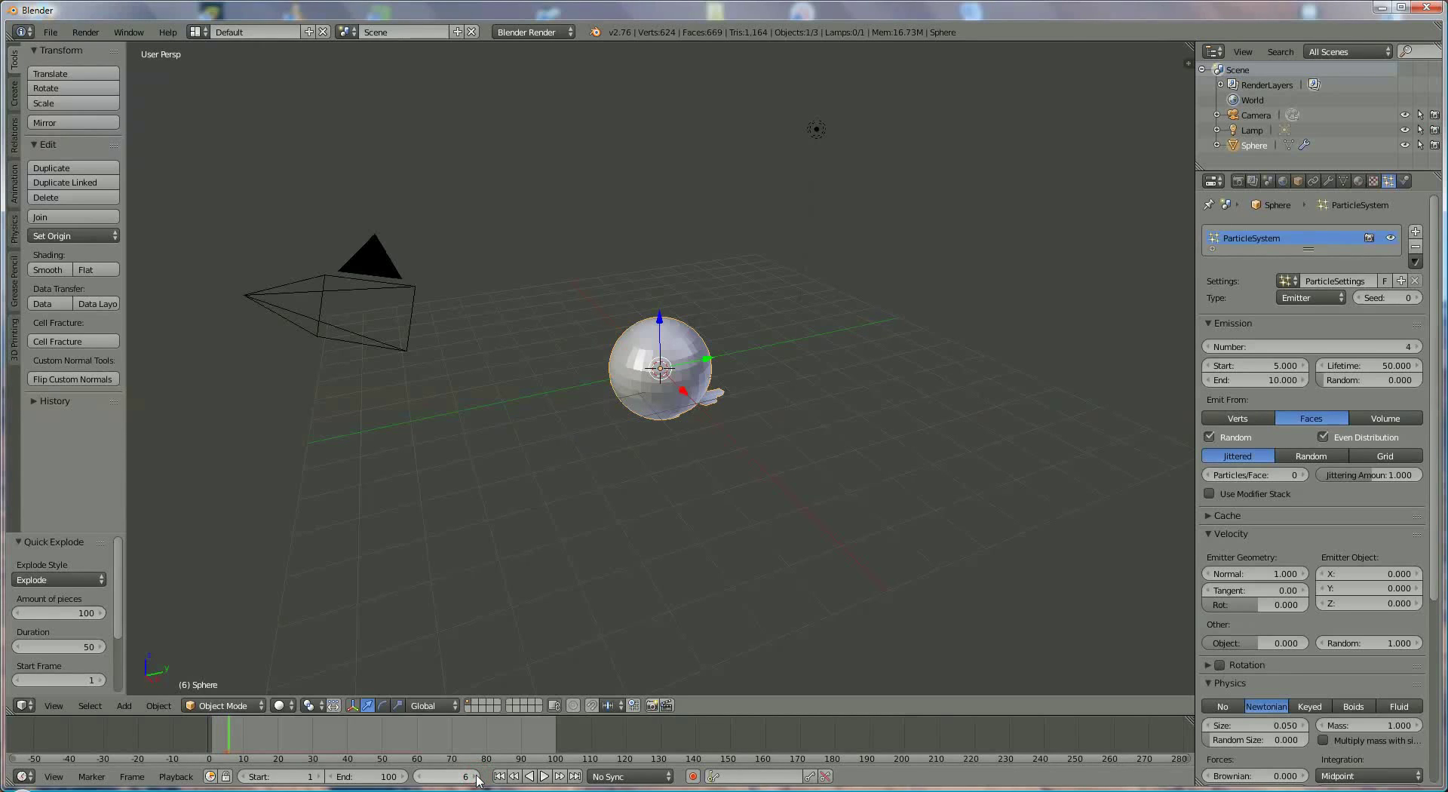
click(477, 776)
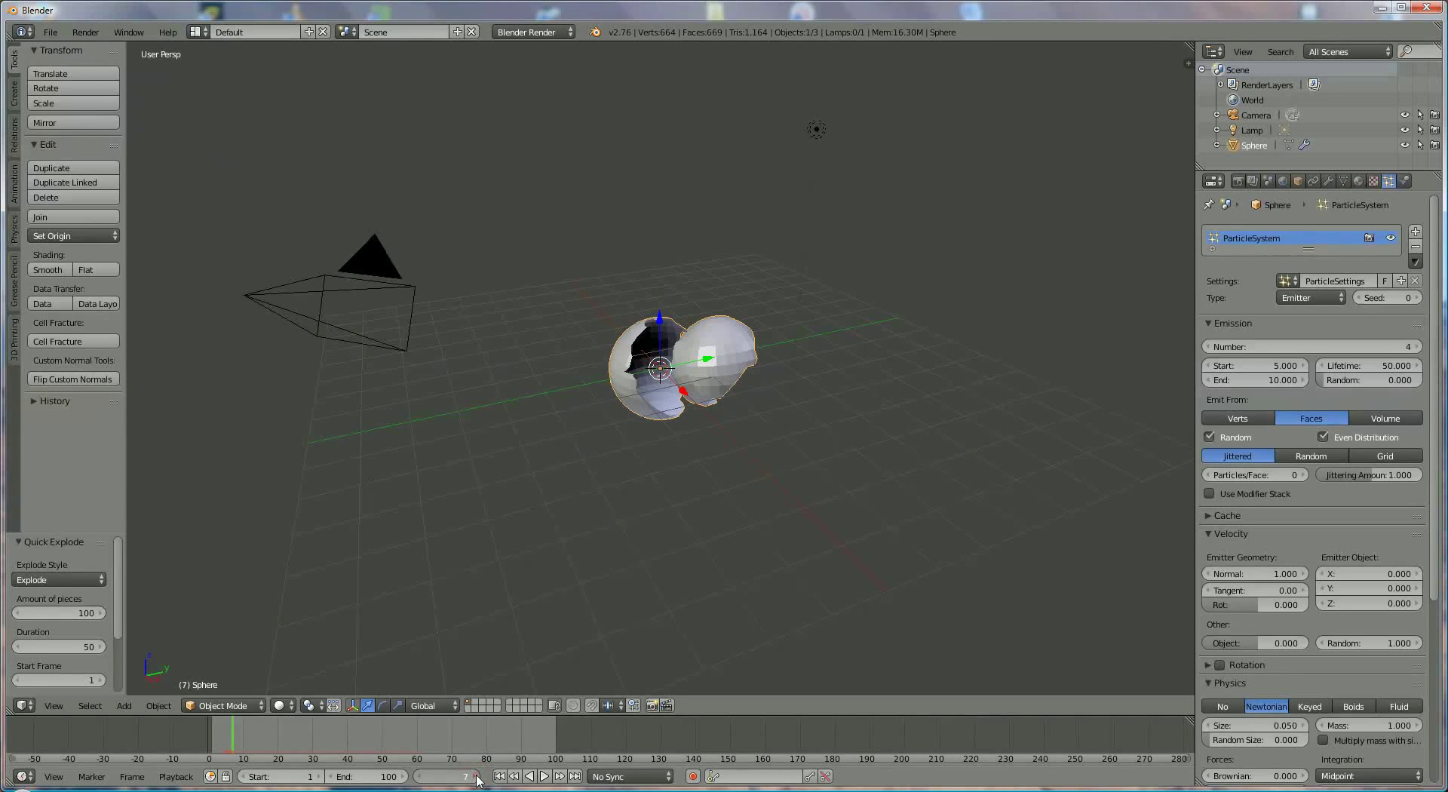
click(477, 777)
click(477, 777)
click(476, 776)
click(477, 777)
click(477, 776)
click(477, 776)
click(477, 777)
click(477, 776)
click(477, 777)
click(477, 776)
click(477, 777)
click(476, 777)
click(477, 777)
click(477, 776)
click(477, 777)
click(477, 777)
click(477, 776)
click(477, 776)
double_click(477, 776)
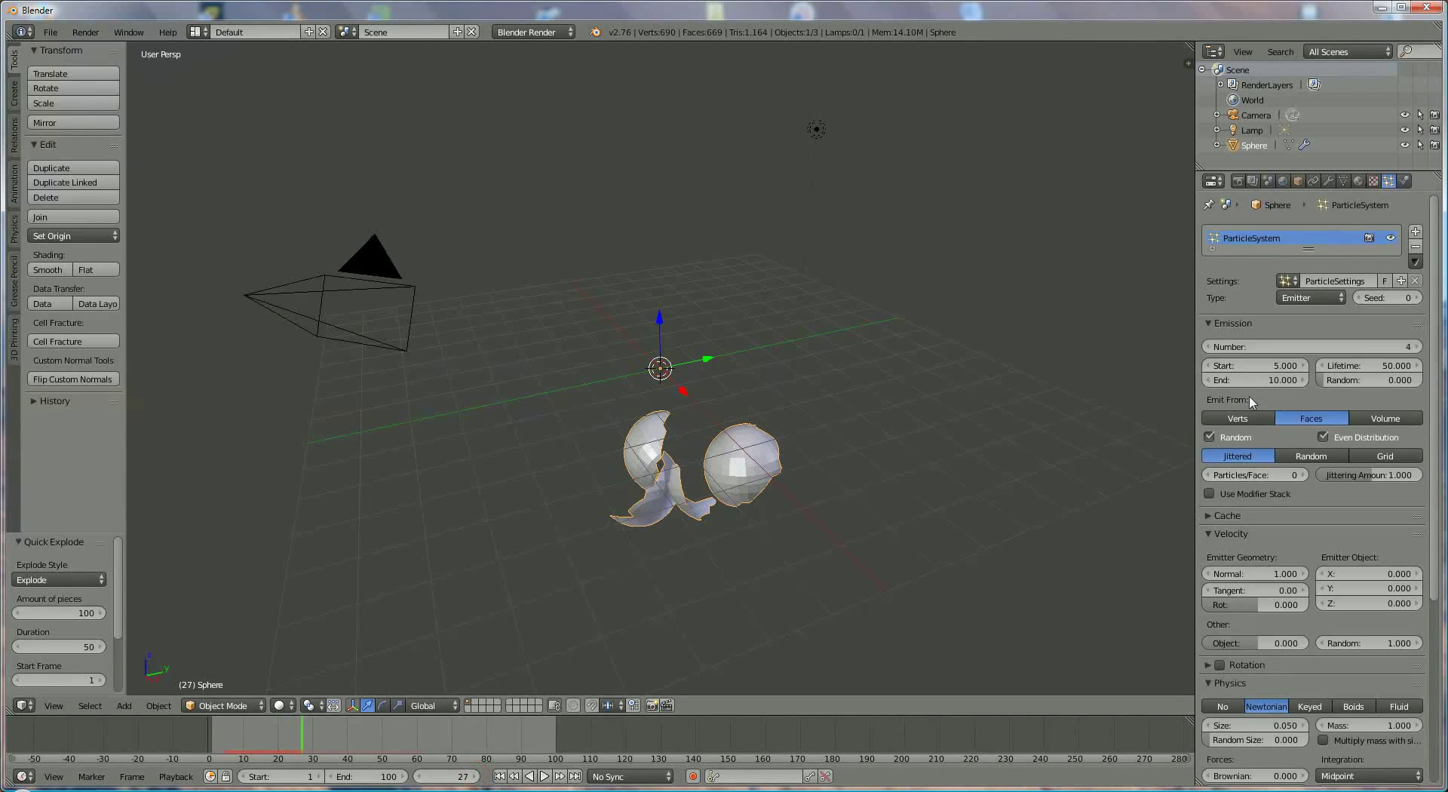
click(499, 776)
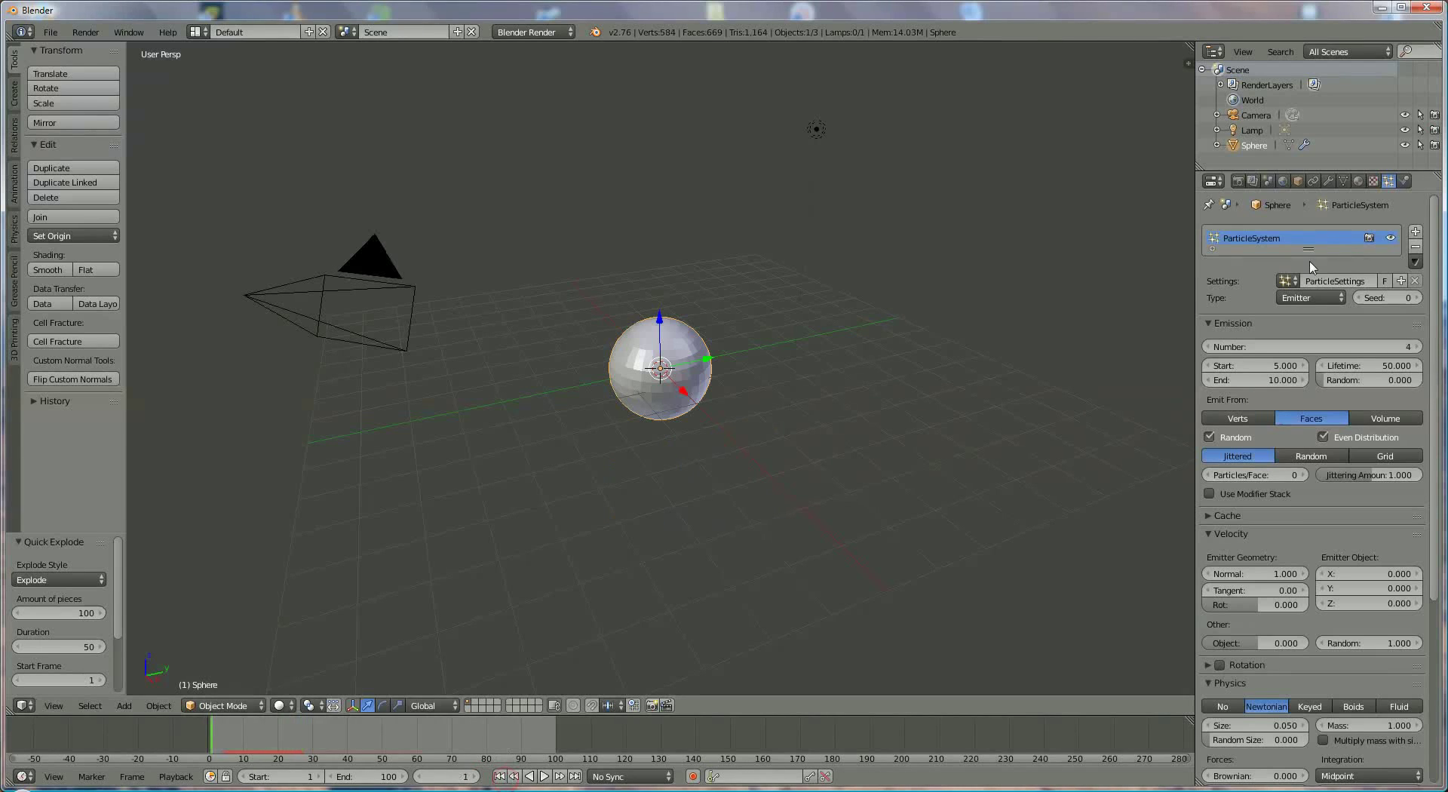
Step: Set the emission End frame to 5 so all fragments emit at frame 5
click(1276, 381)
text(5)
key(Return)
Step: Set particle Lifetime to 1 and step through the explosion to check the fragments
click(1386, 367)
text(1)
key(Return)
click(500, 777)
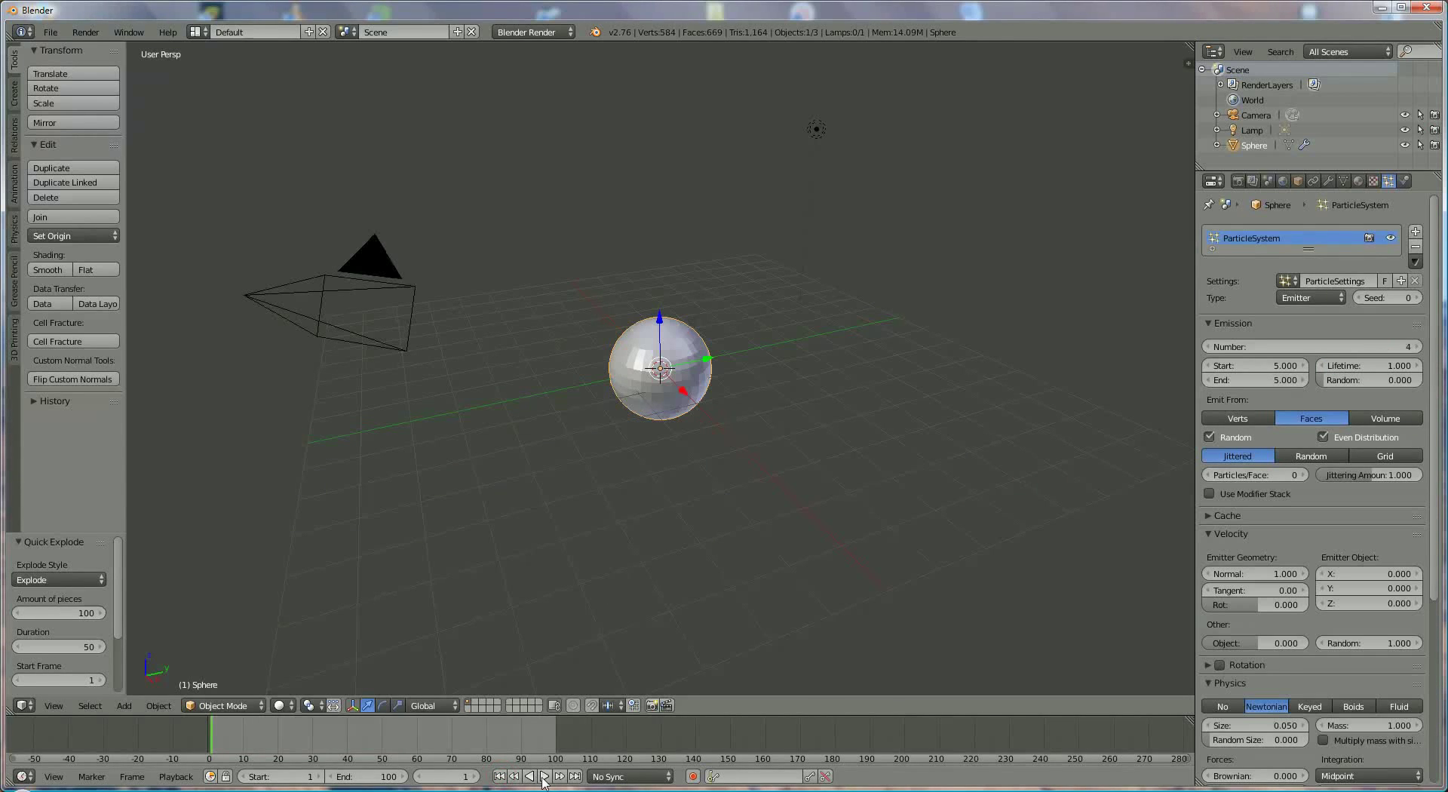
click(545, 777)
click(543, 777)
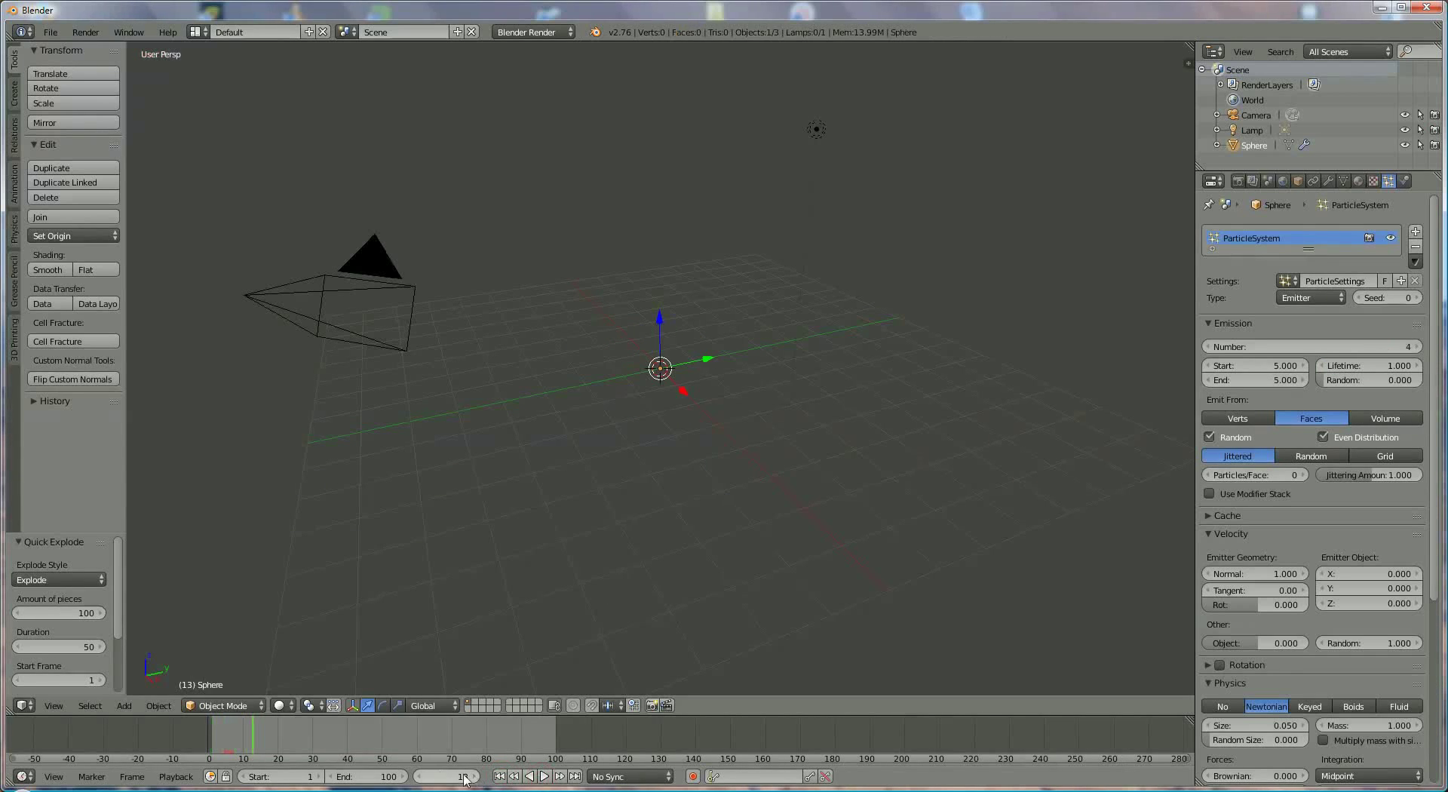
click(419, 777)
click(419, 777)
click(419, 777)
click(419, 777)
click(419, 777)
click(419, 777)
click(419, 777)
click(419, 777)
click(419, 777)
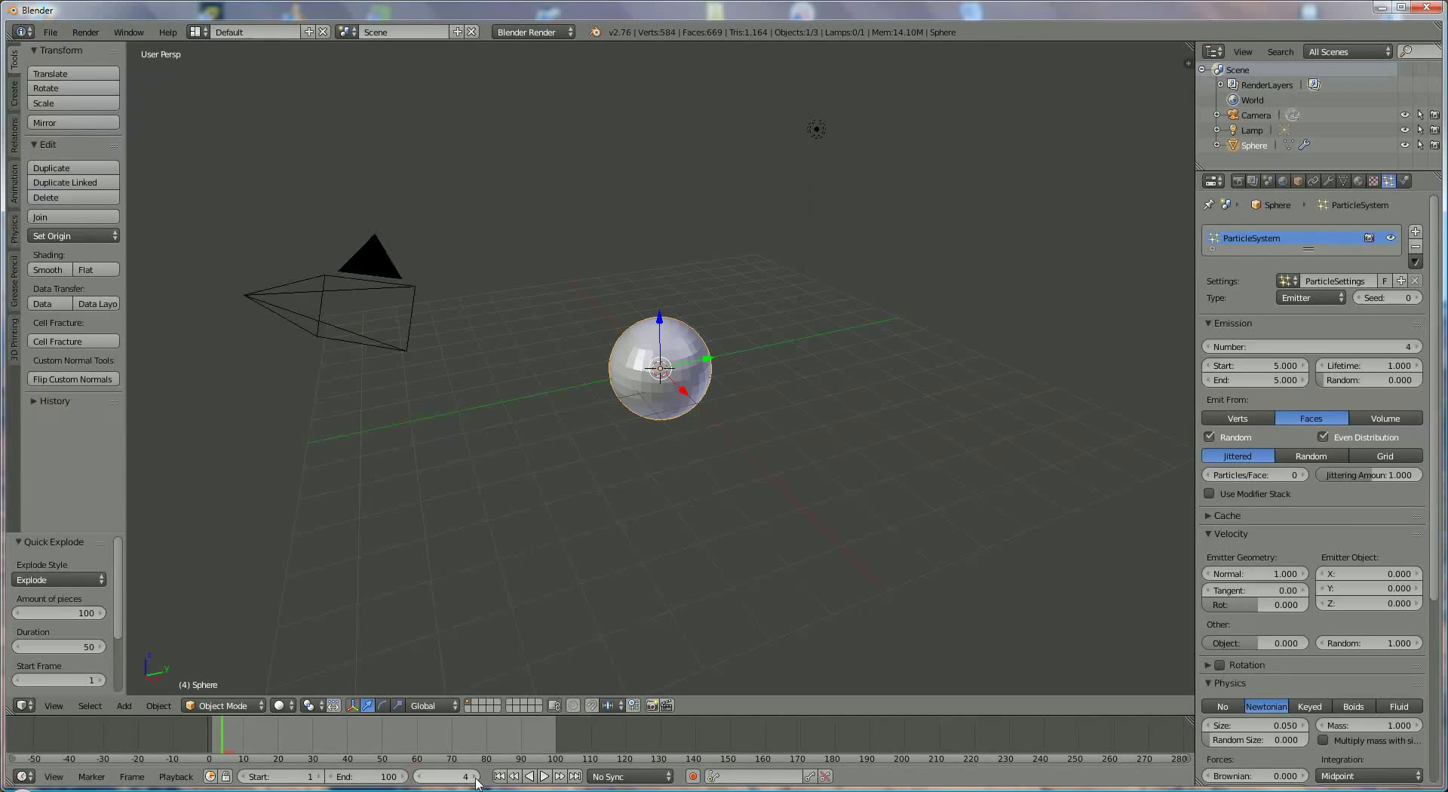
click(476, 780)
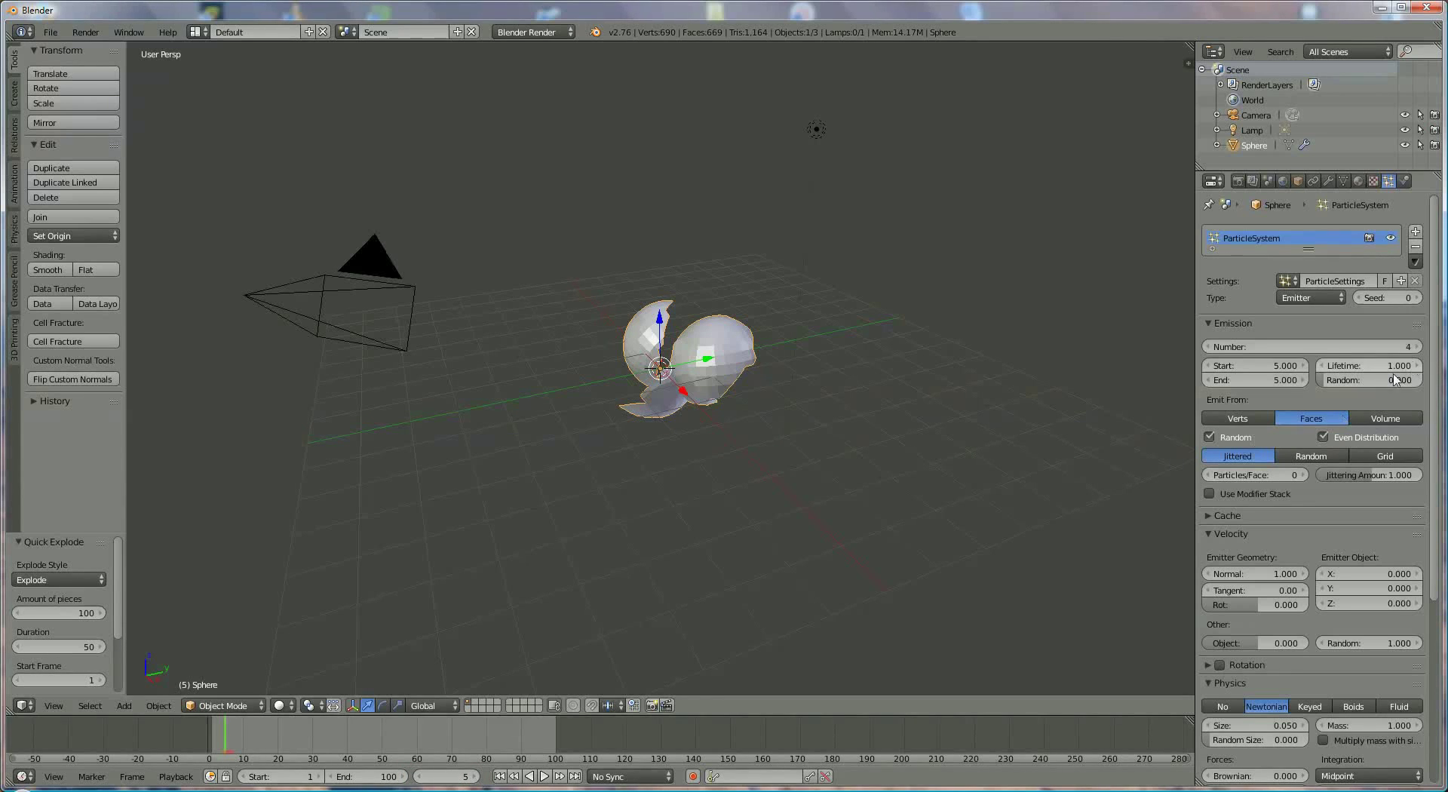
click(476, 776)
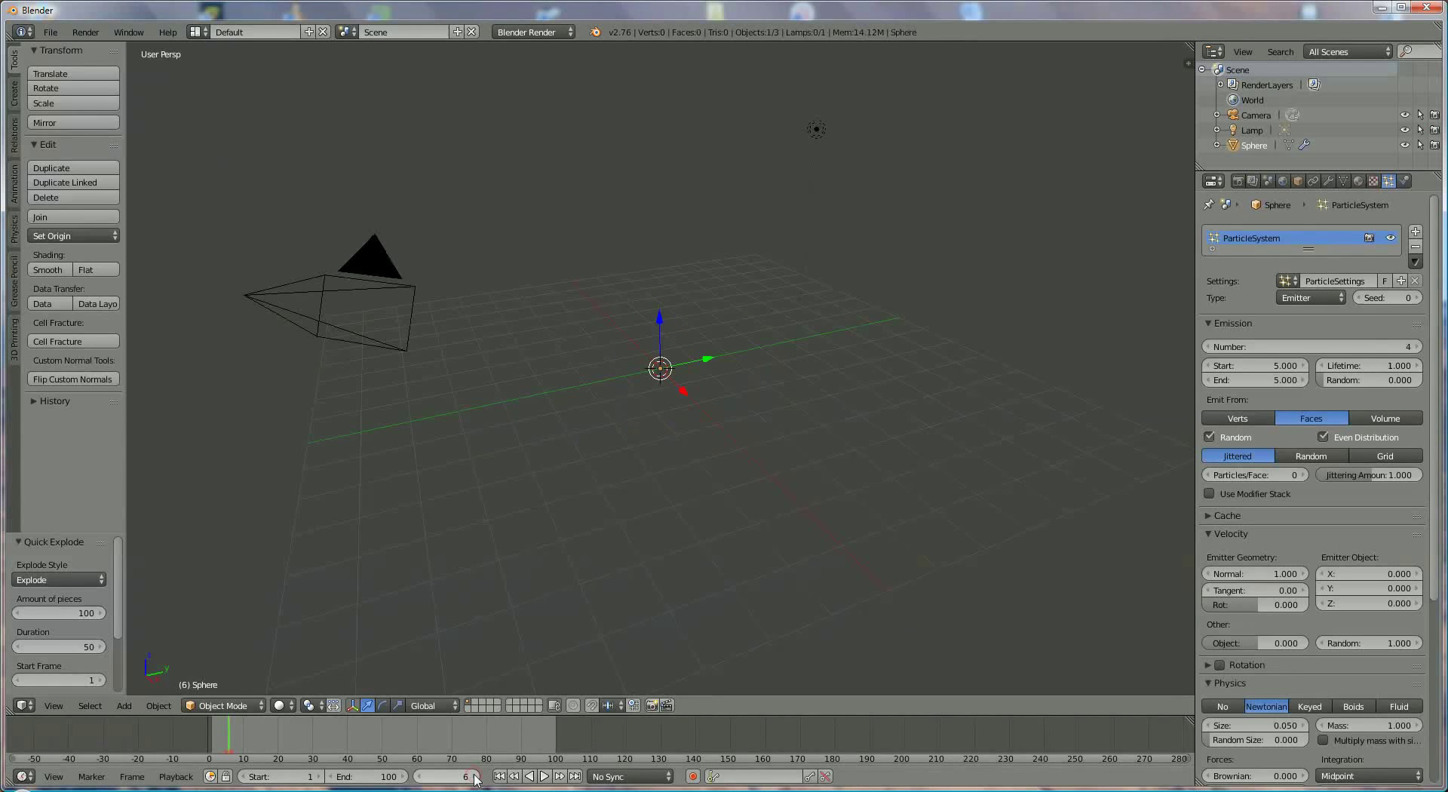
Step: Change Lifetime to 3 and step forward until the fragments vanish by frame 8
click(1392, 367)
text(3)
key(Return)
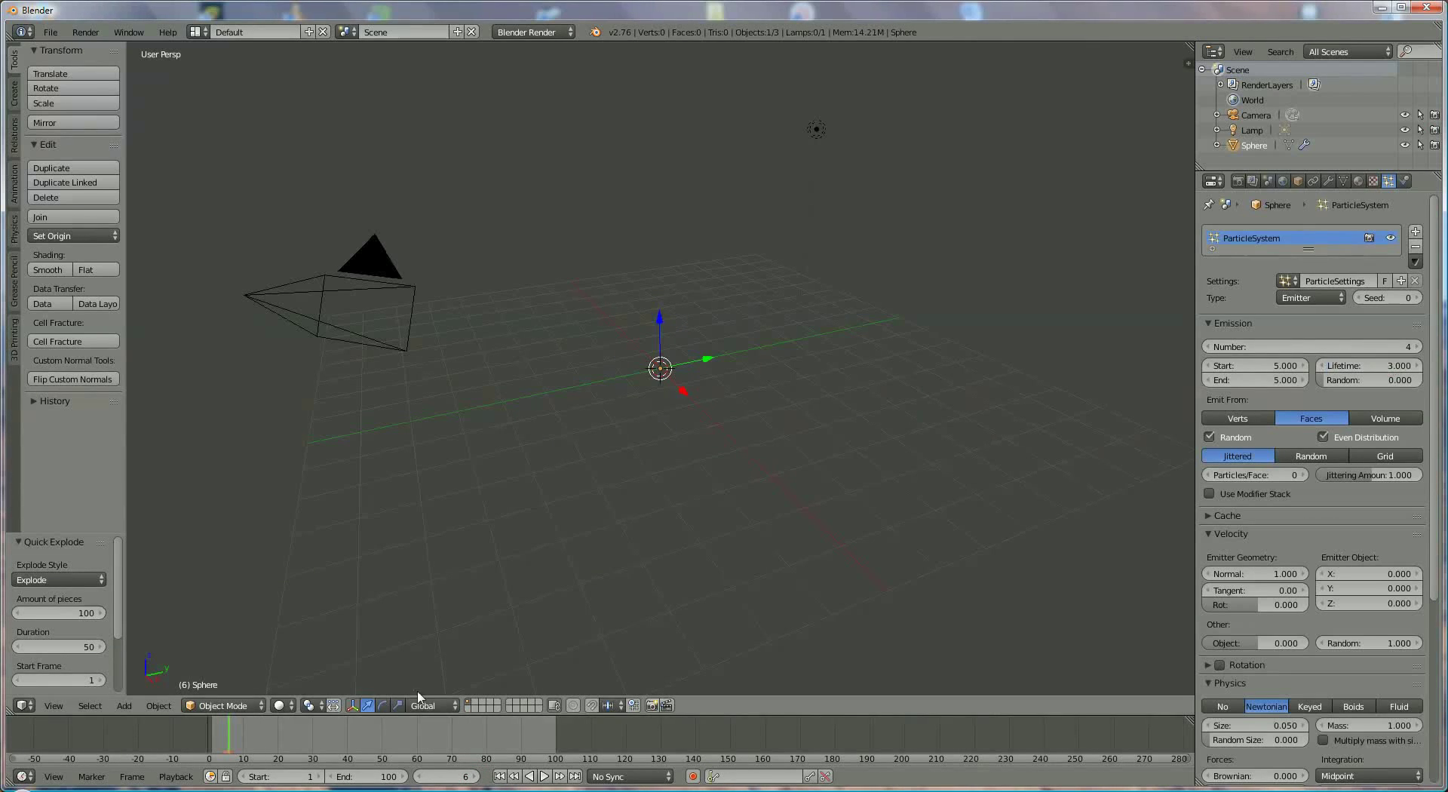
click(420, 776)
click(420, 776)
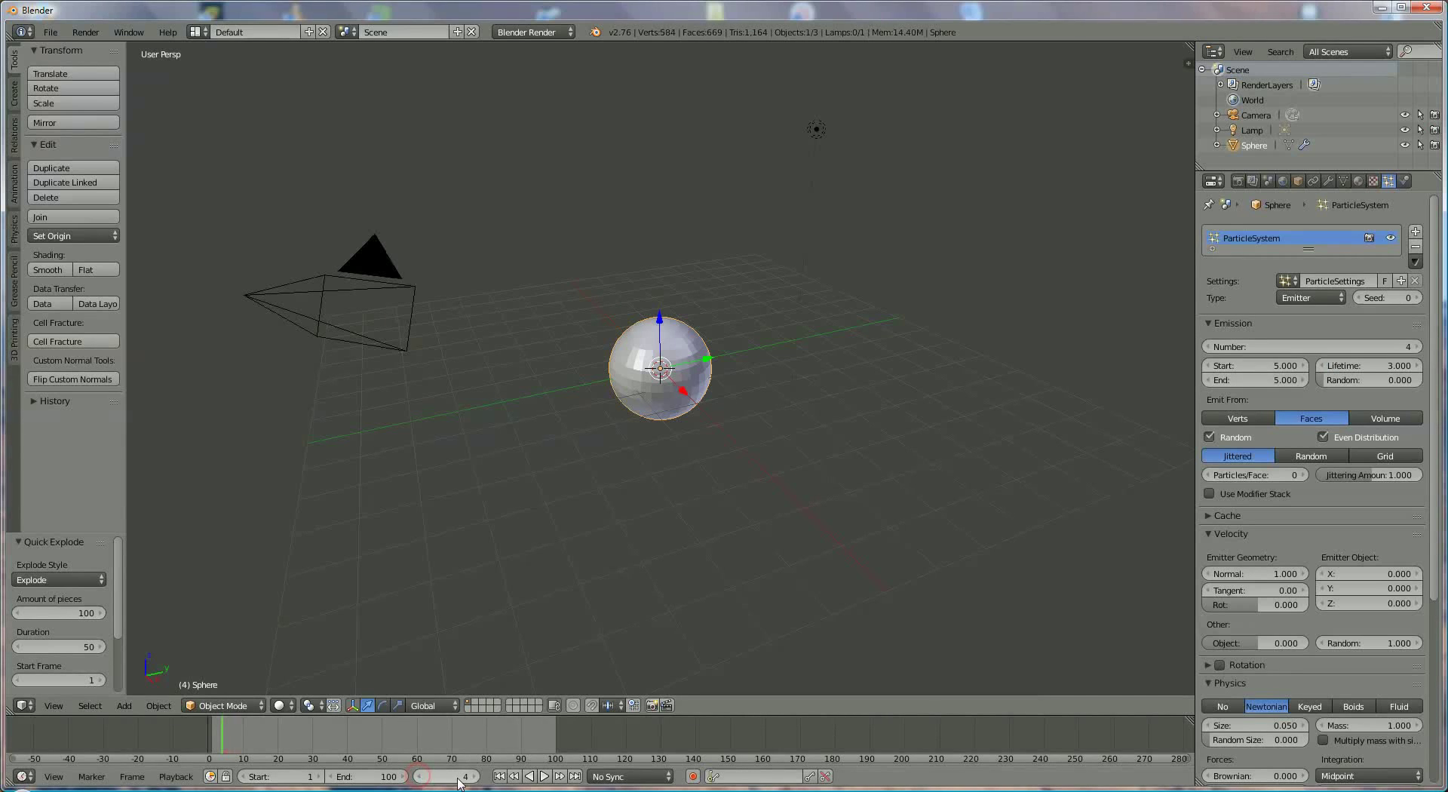
click(473, 777)
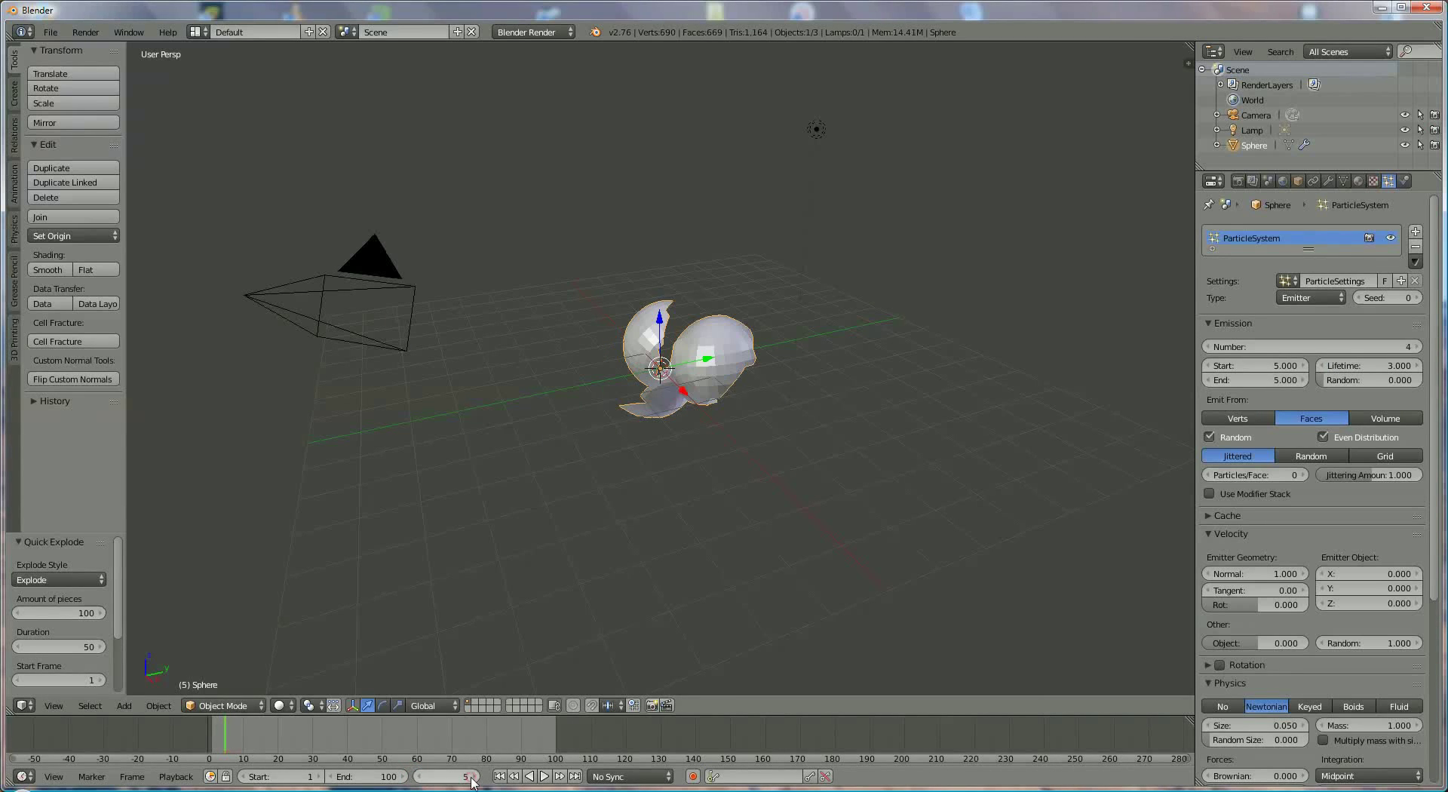
click(473, 777)
click(473, 777)
click(473, 777)
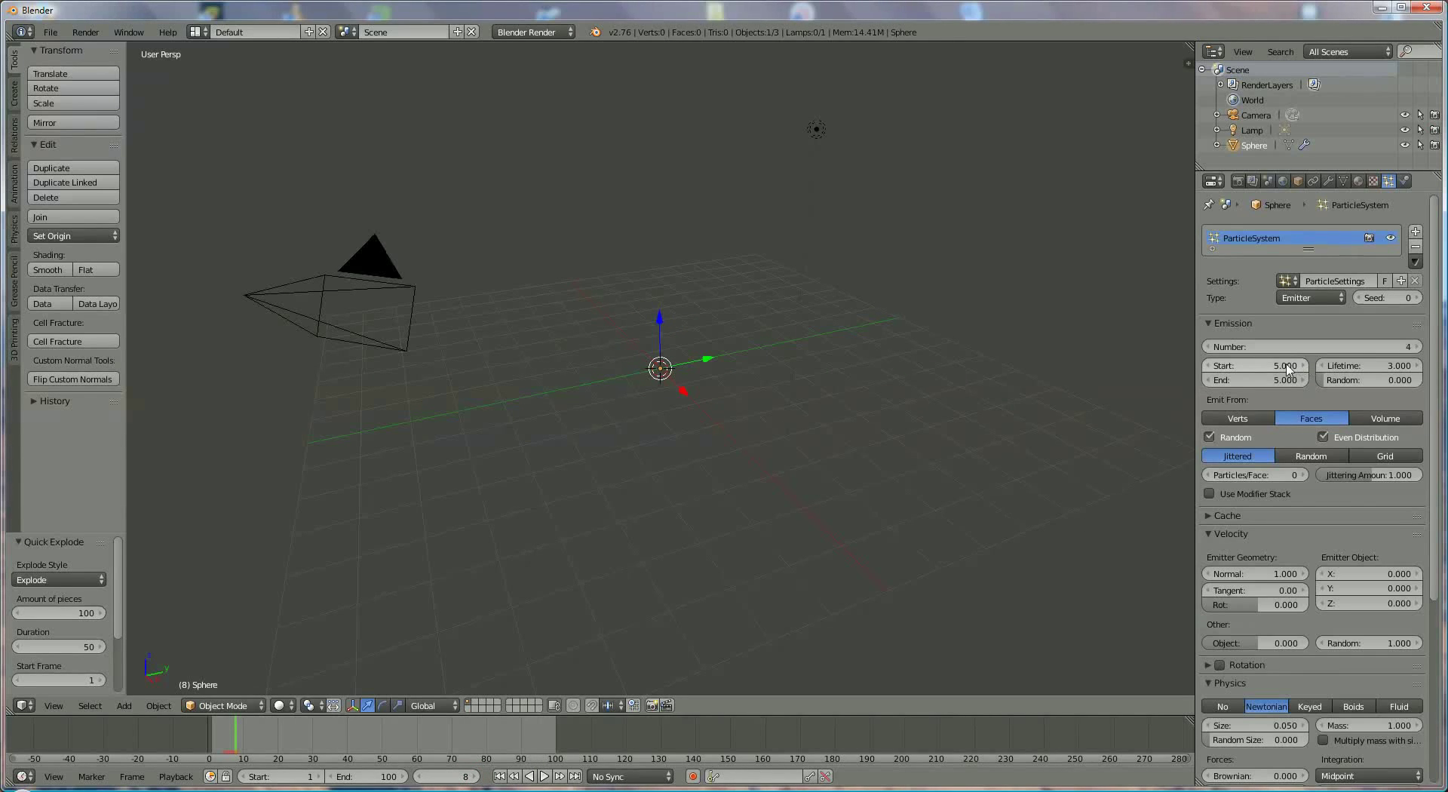
Step: Set particle Lifetime to 40 and lifetime Random to 1.0
click(1386, 369)
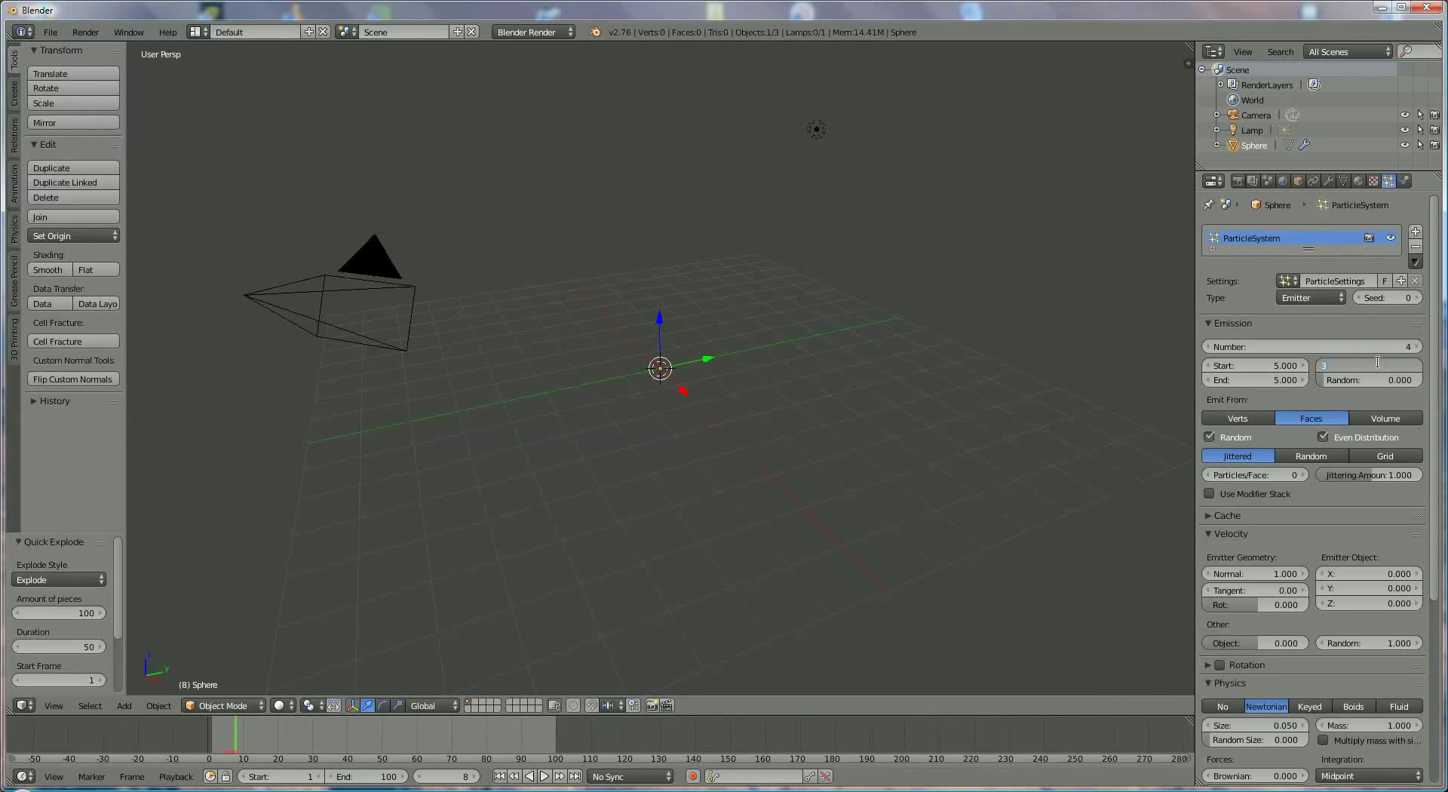
key(Return)
click(1381, 367)
text(40)
key(Return)
drag(1328, 381, 61, 386)
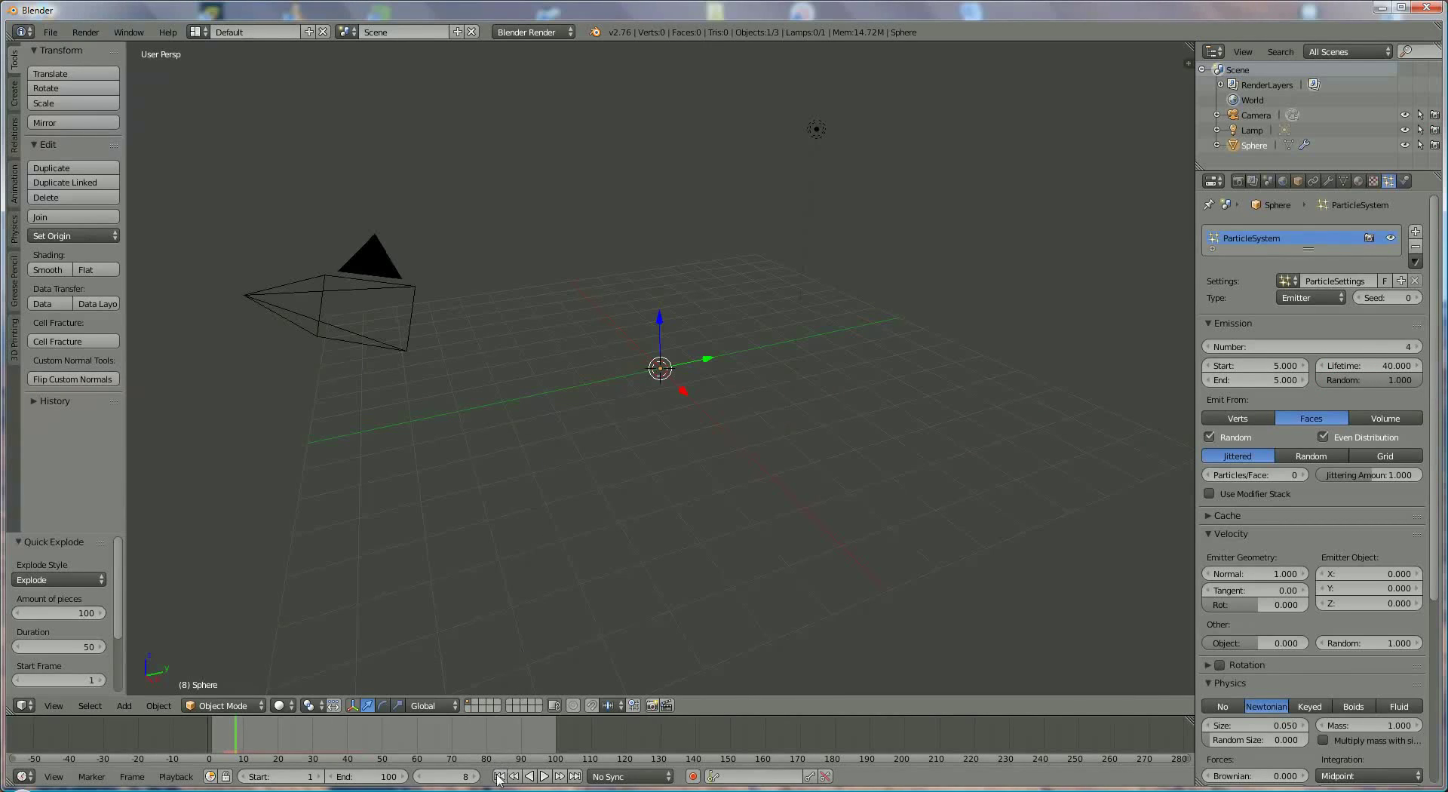
Step: Rewind and play the explosion until the fragments vanish around frame 56
click(500, 776)
click(545, 777)
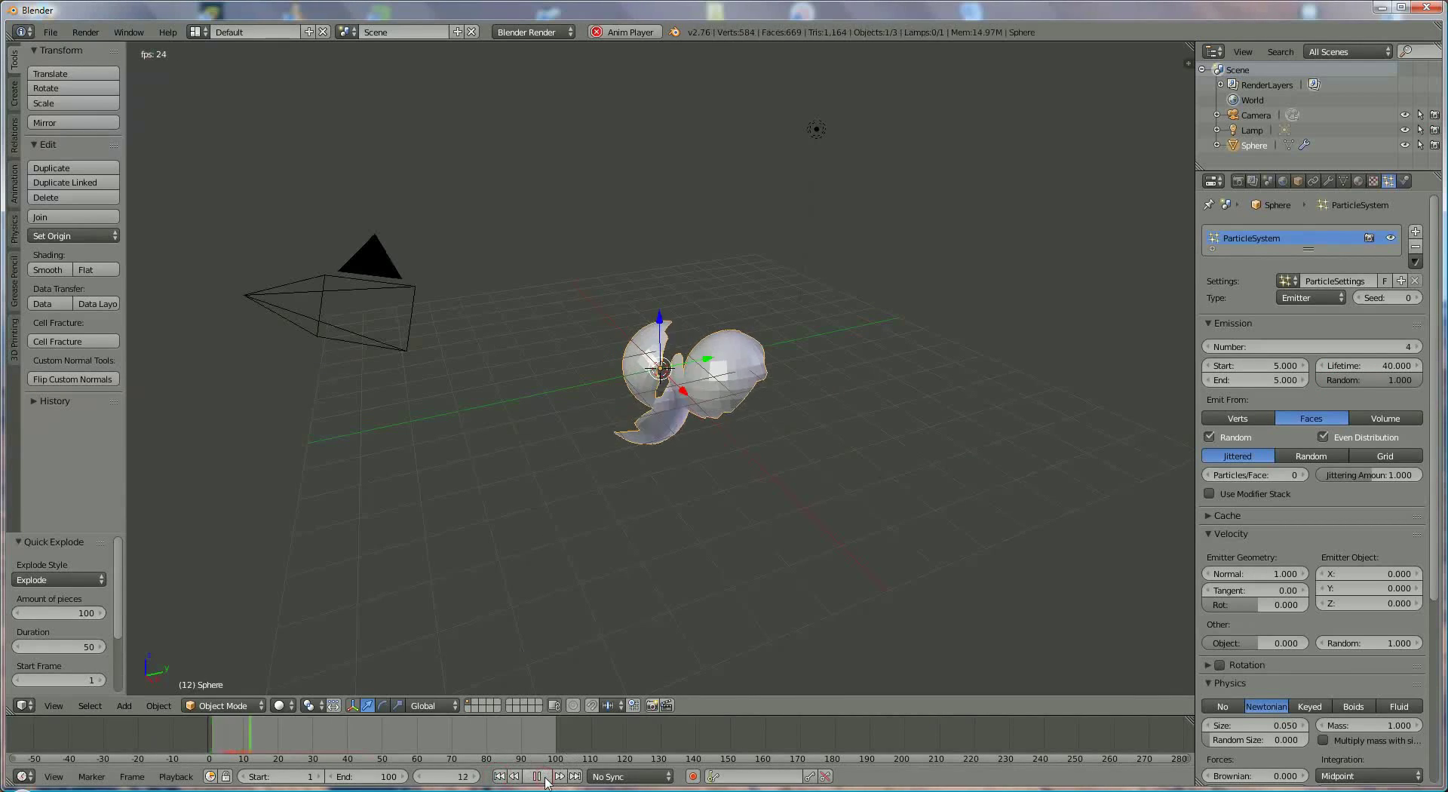
click(544, 781)
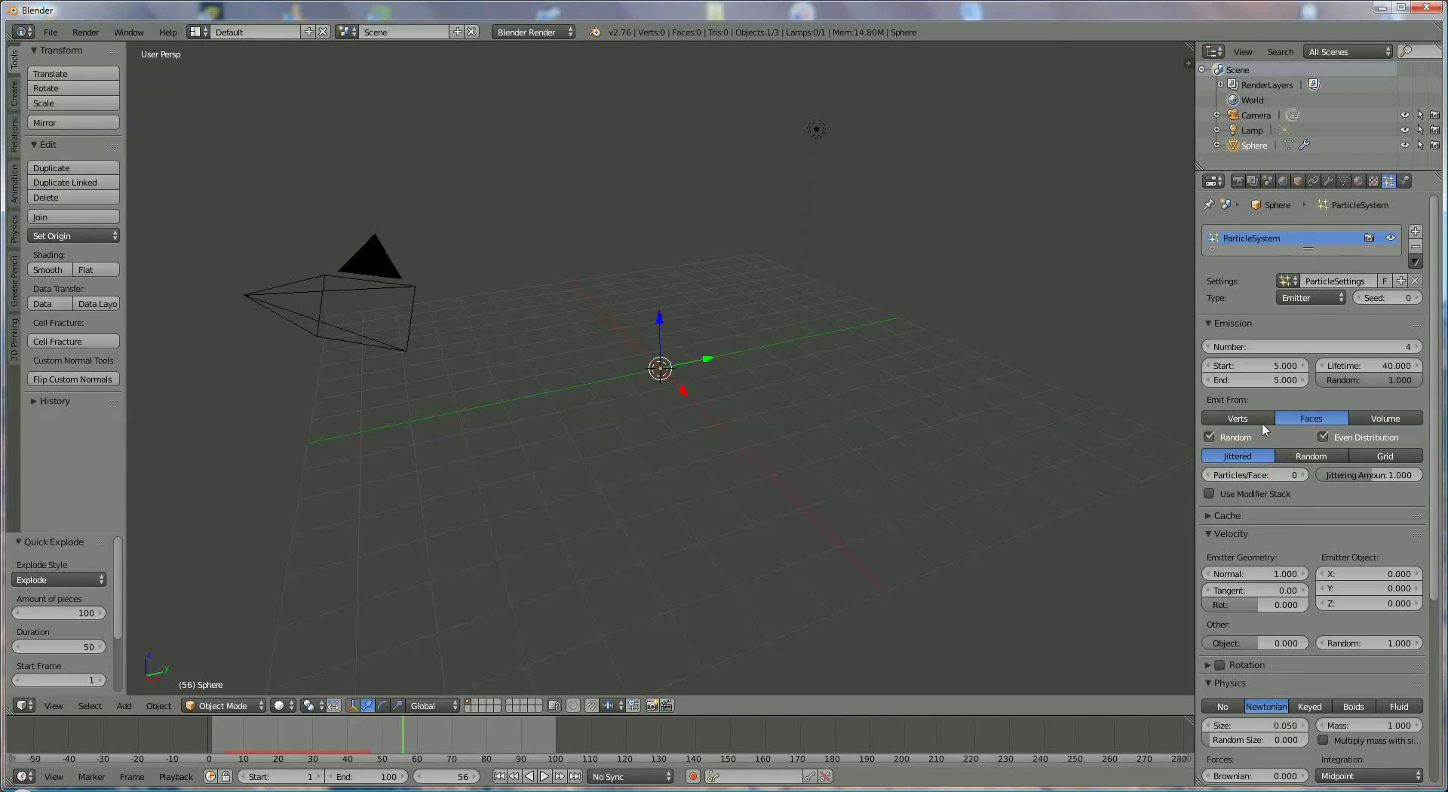
Step: Set emission Number to 500 and Lifetime to 60, then replay from the start
click(1367, 345)
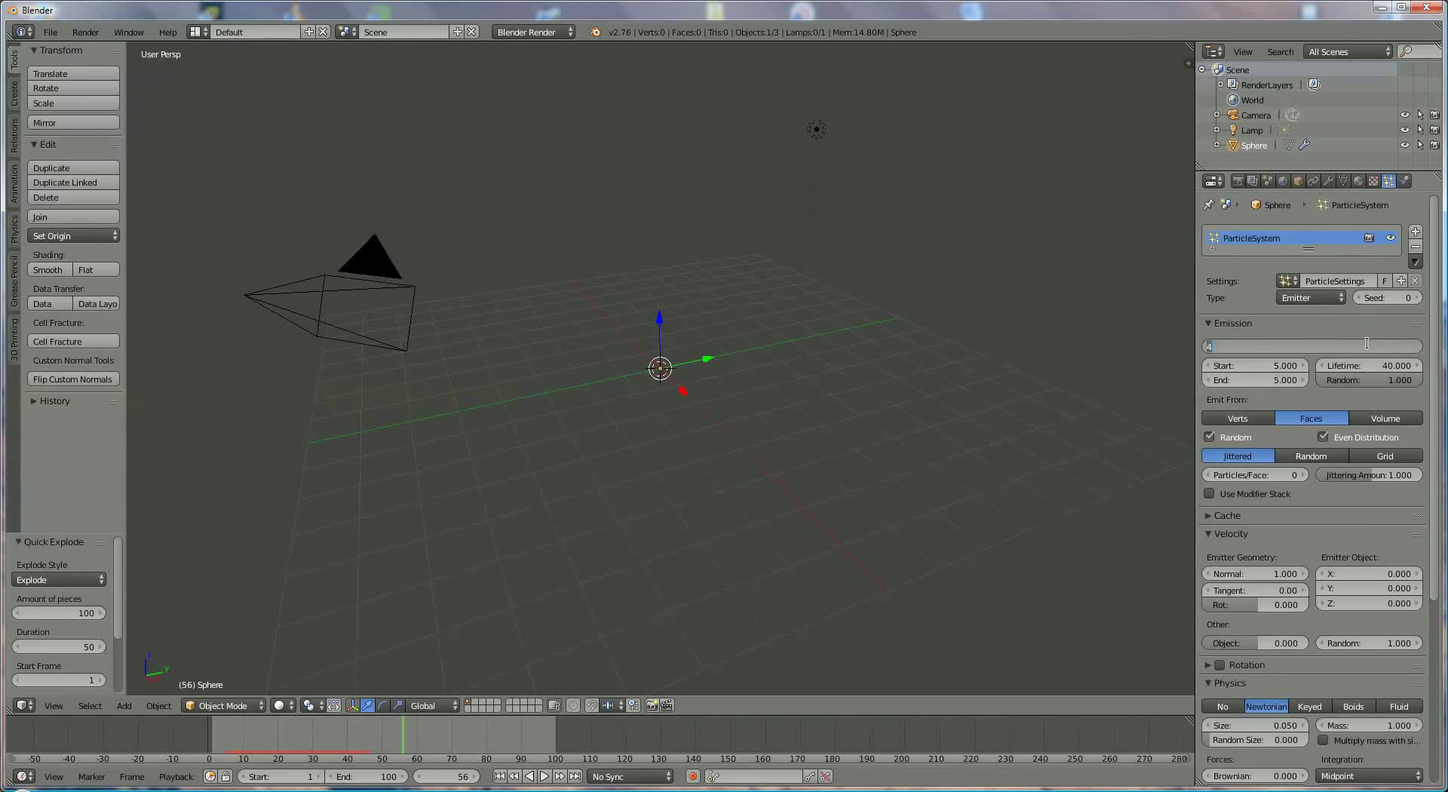
key(Return)
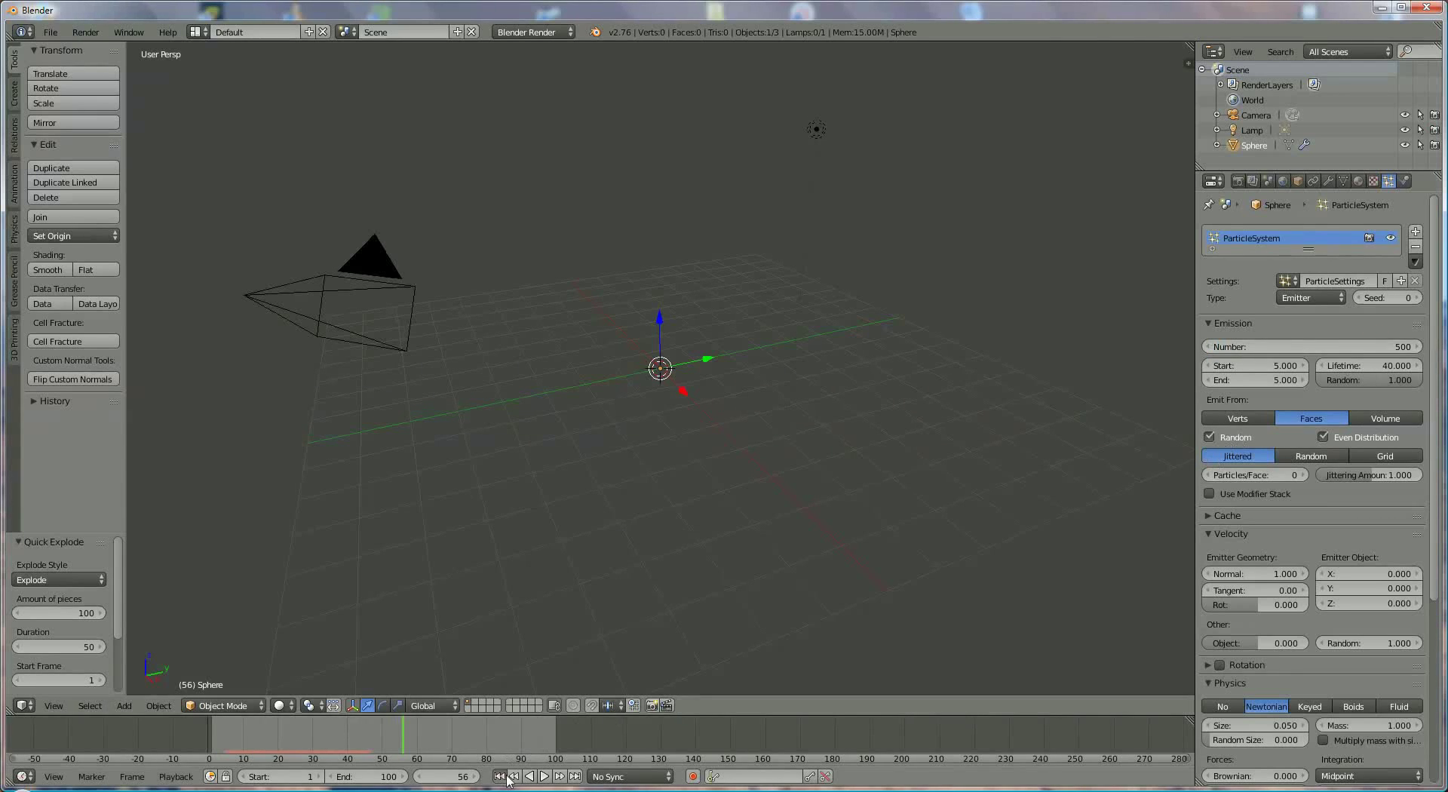
click(499, 776)
click(1387, 365)
text(60)
key(Return)
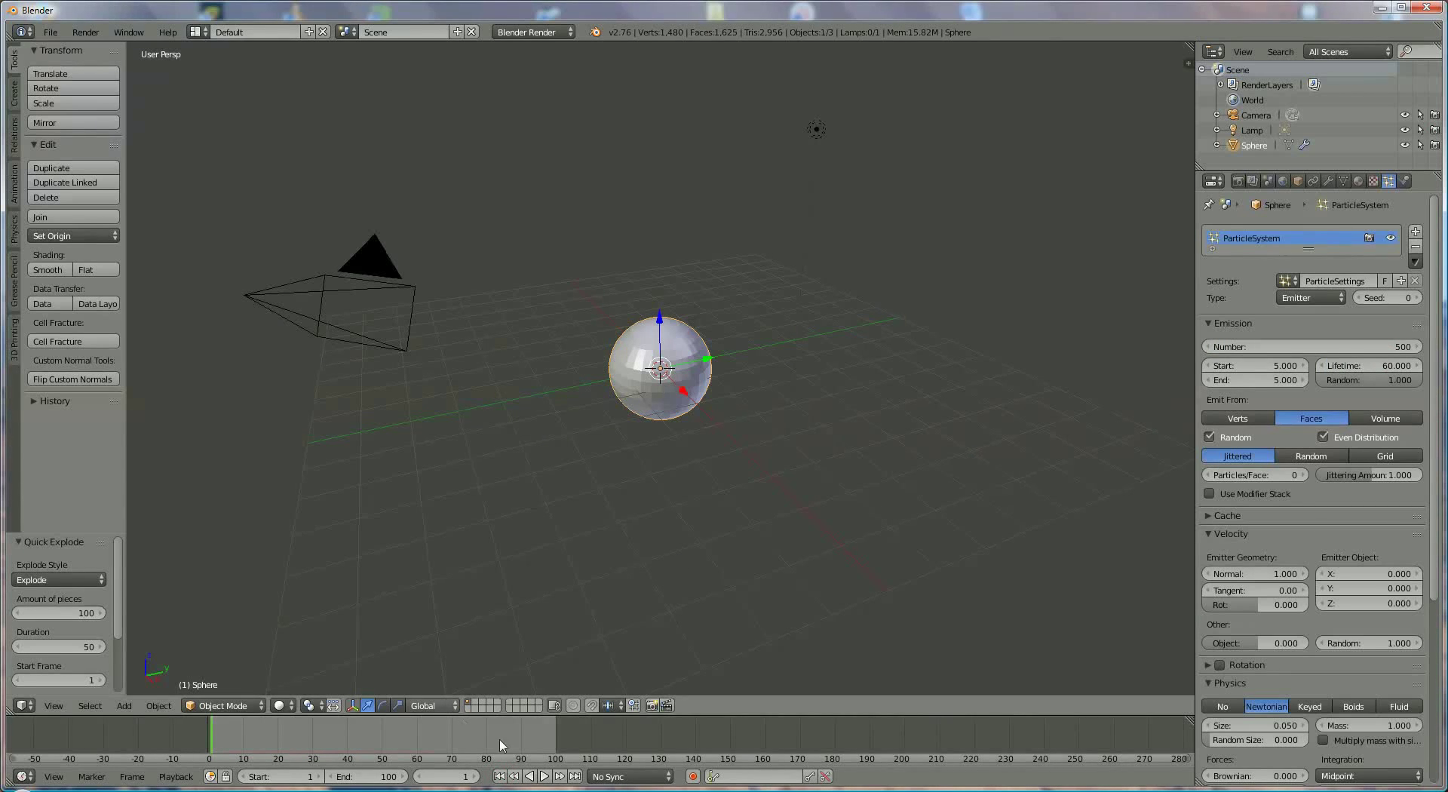
click(544, 776)
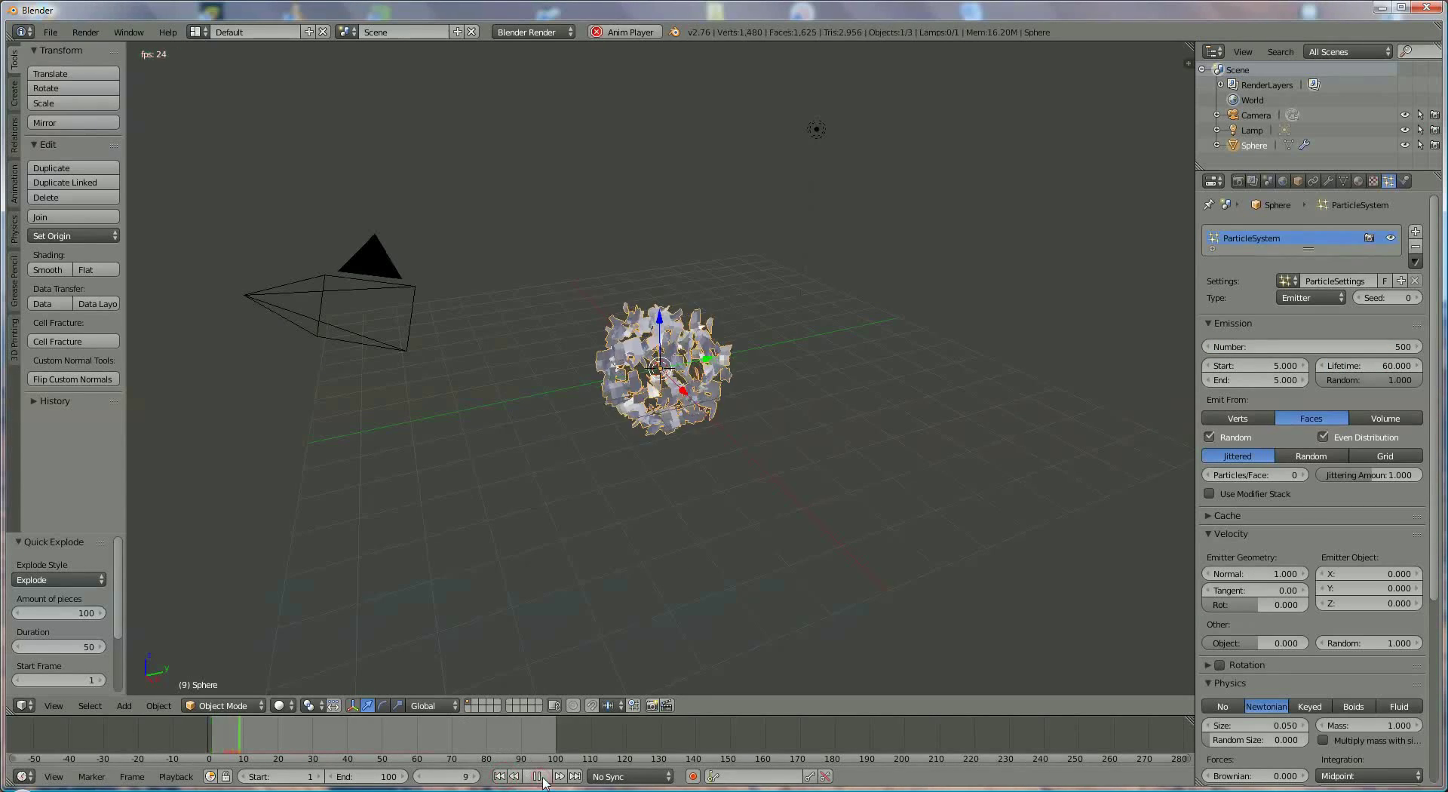
Step: Stop playback and, after trying Verts and Volume, set Emit From to Faces
click(540, 777)
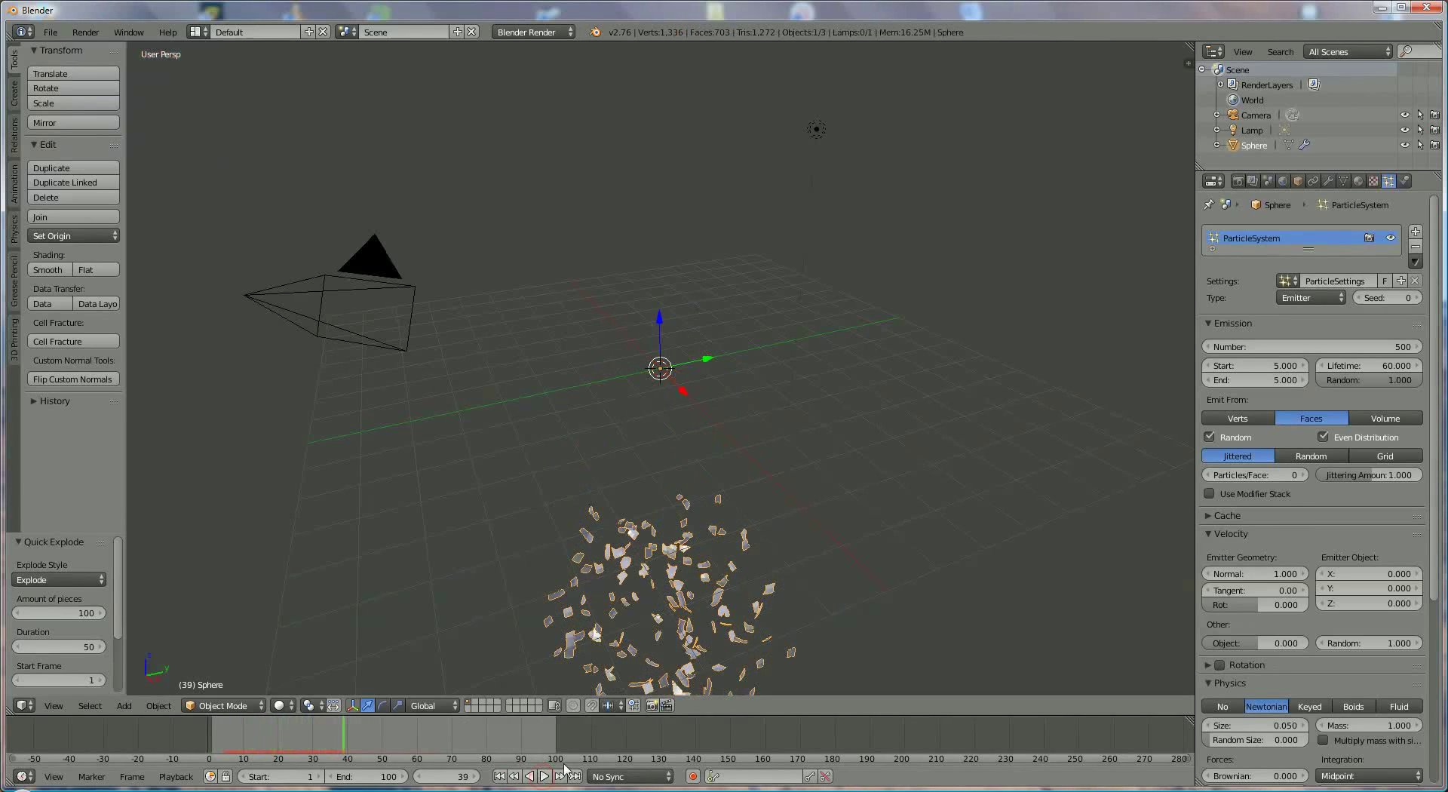
click(1266, 422)
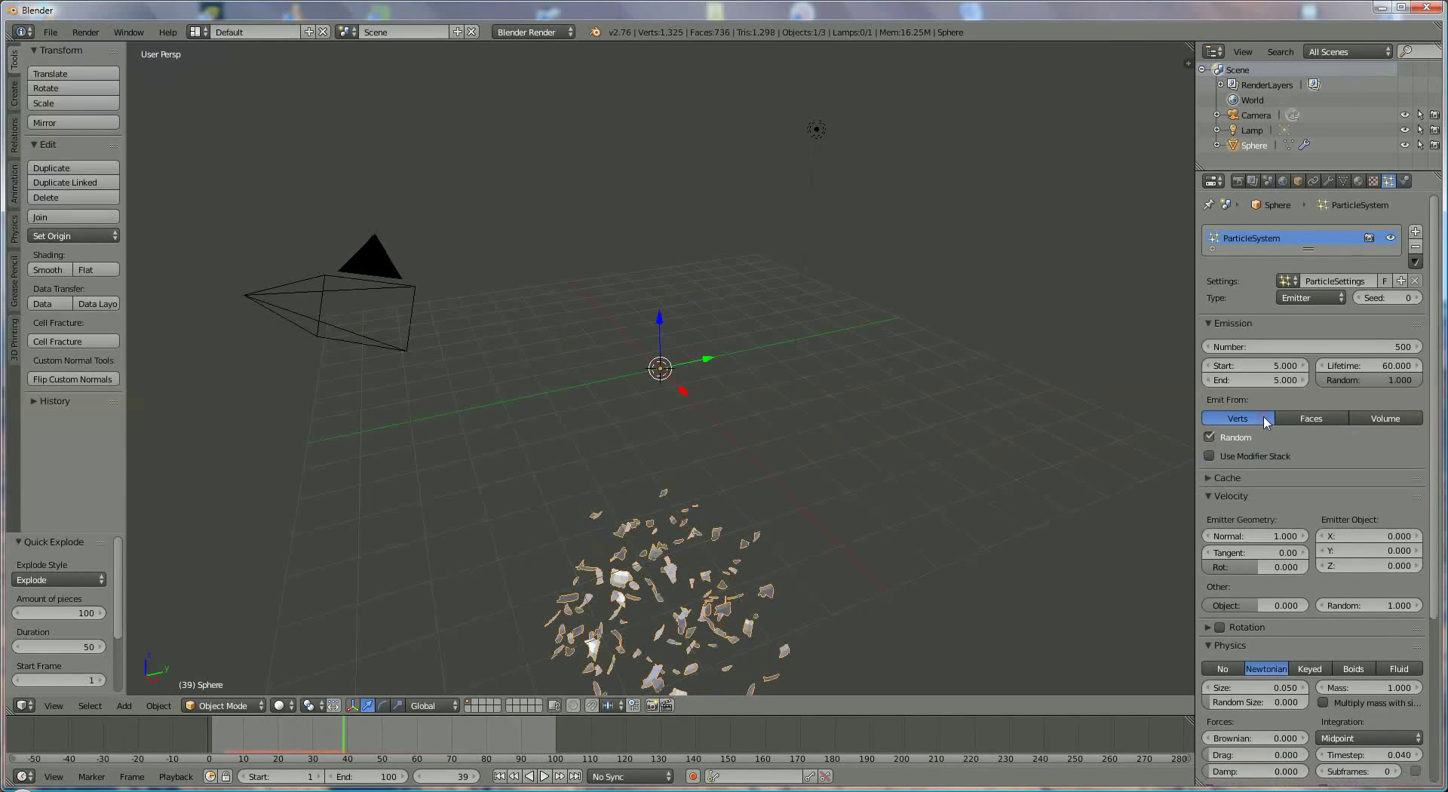
click(1311, 420)
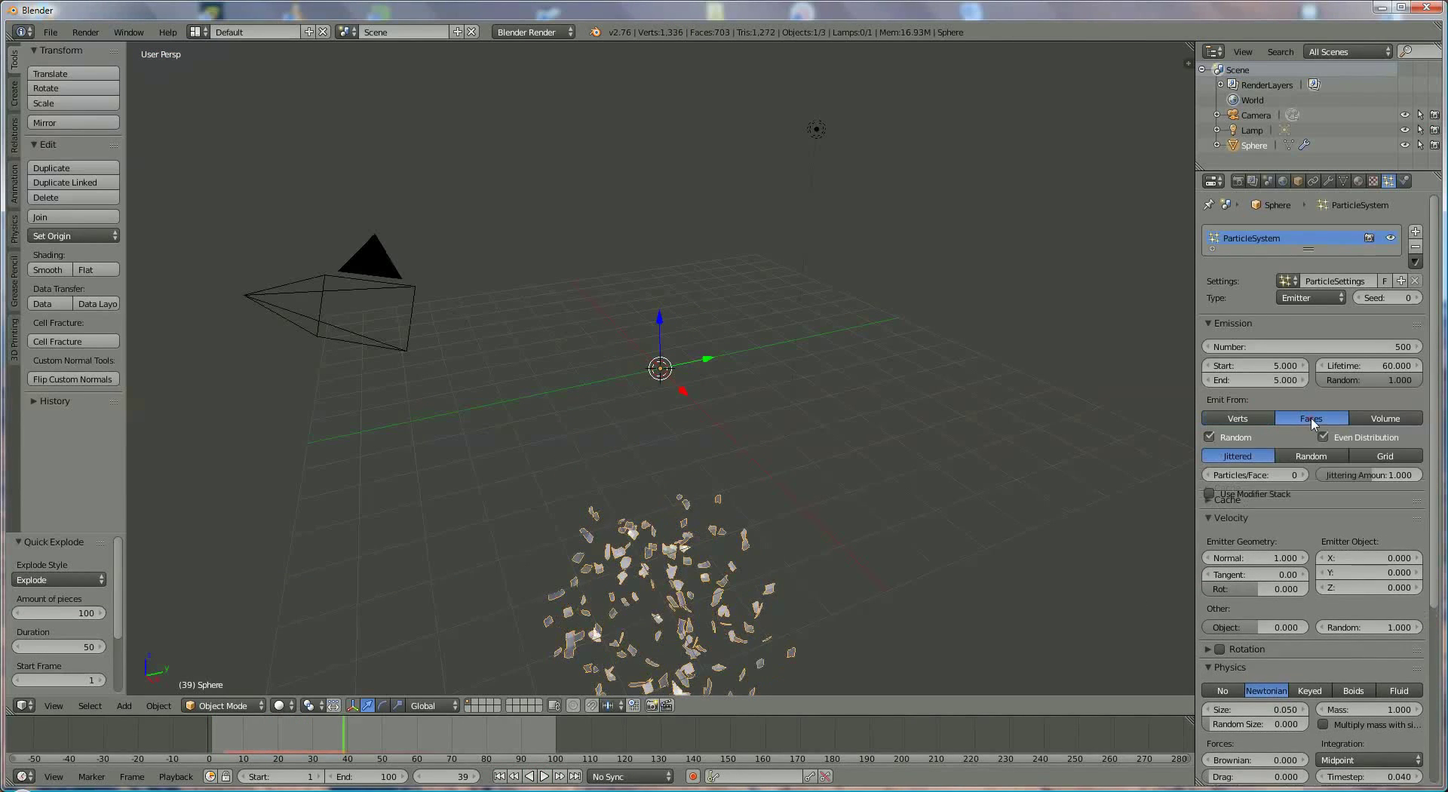
click(1386, 419)
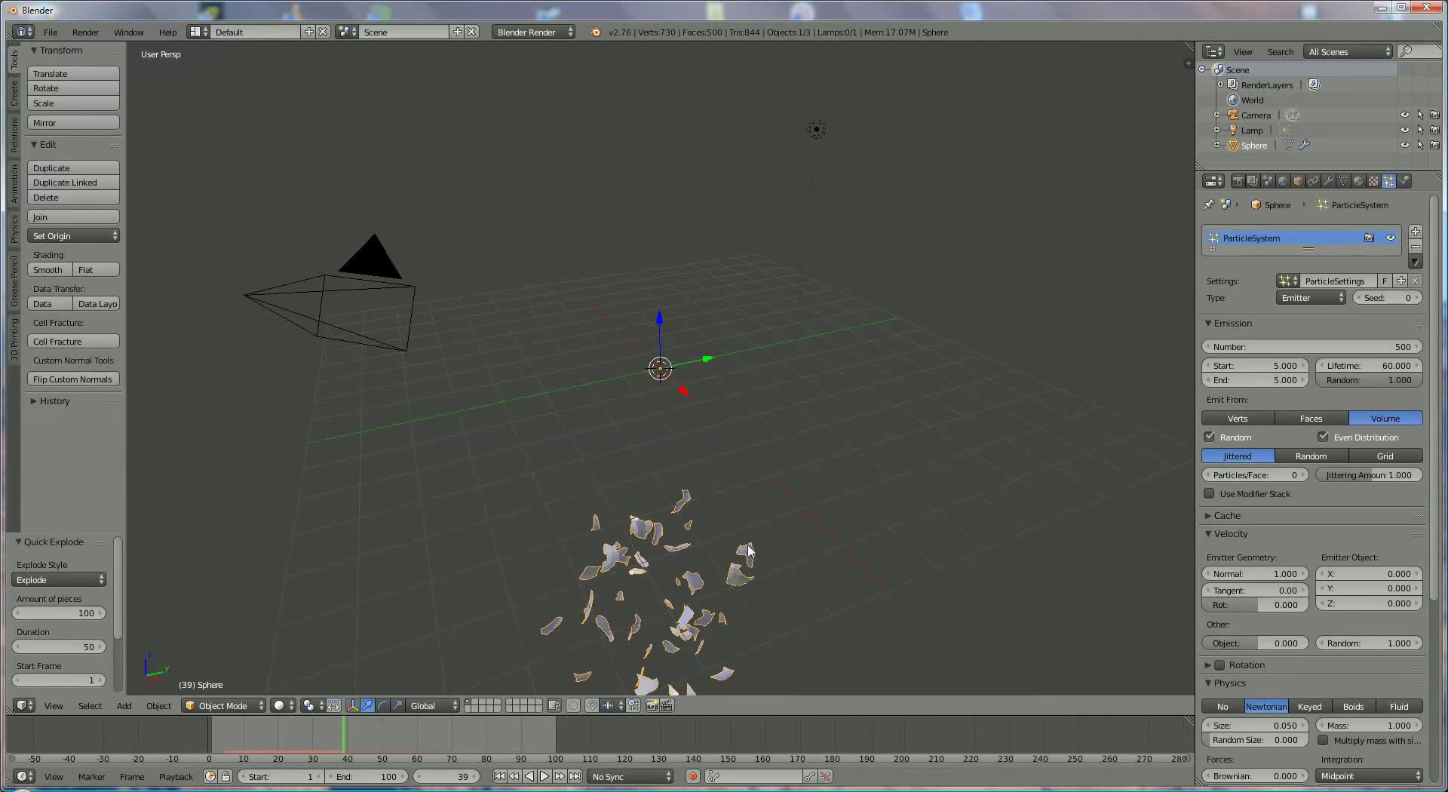
click(1326, 420)
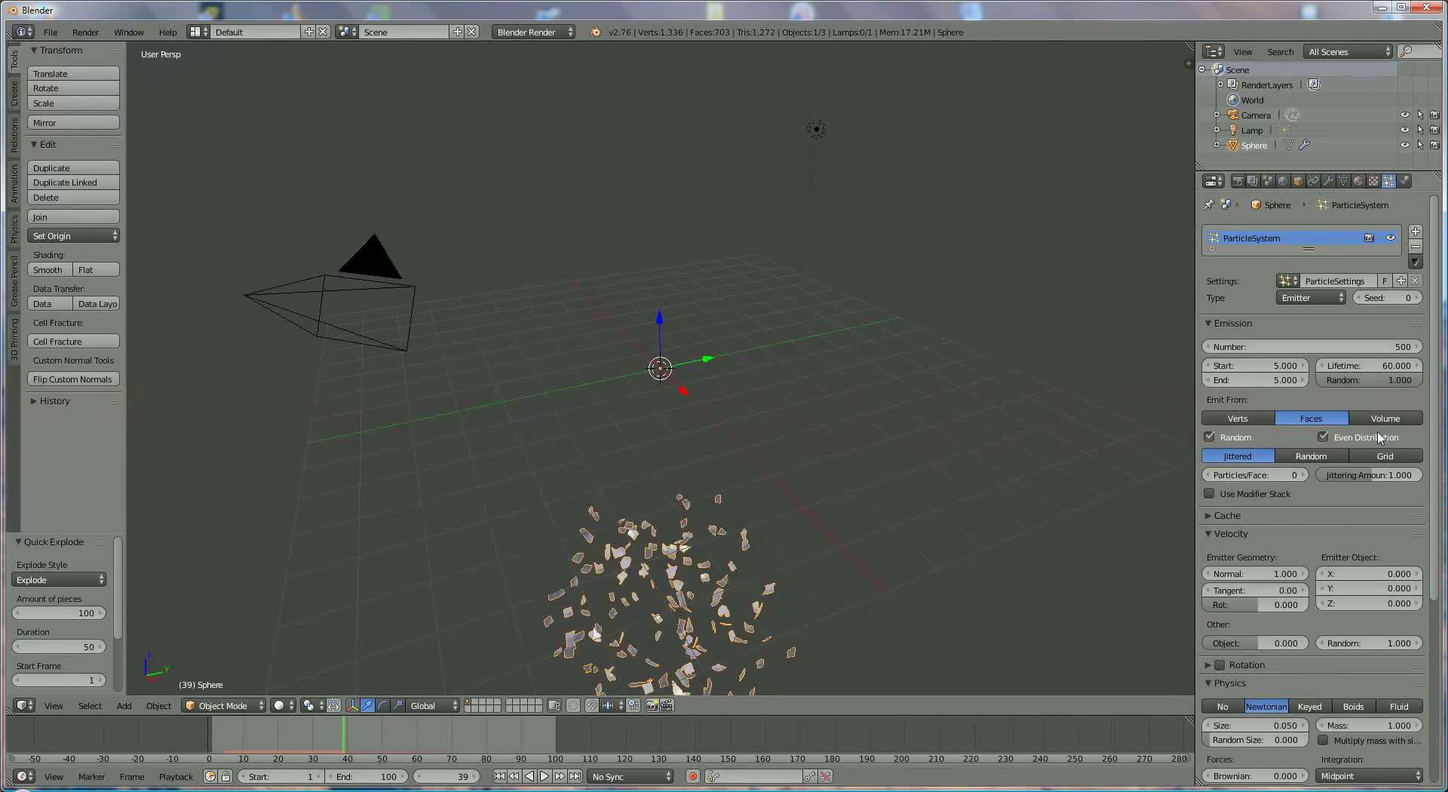
Step: Set the particle Velocity Normal to 6 and play the explosion from frame 1
scroll(1281, 522, down, 1)
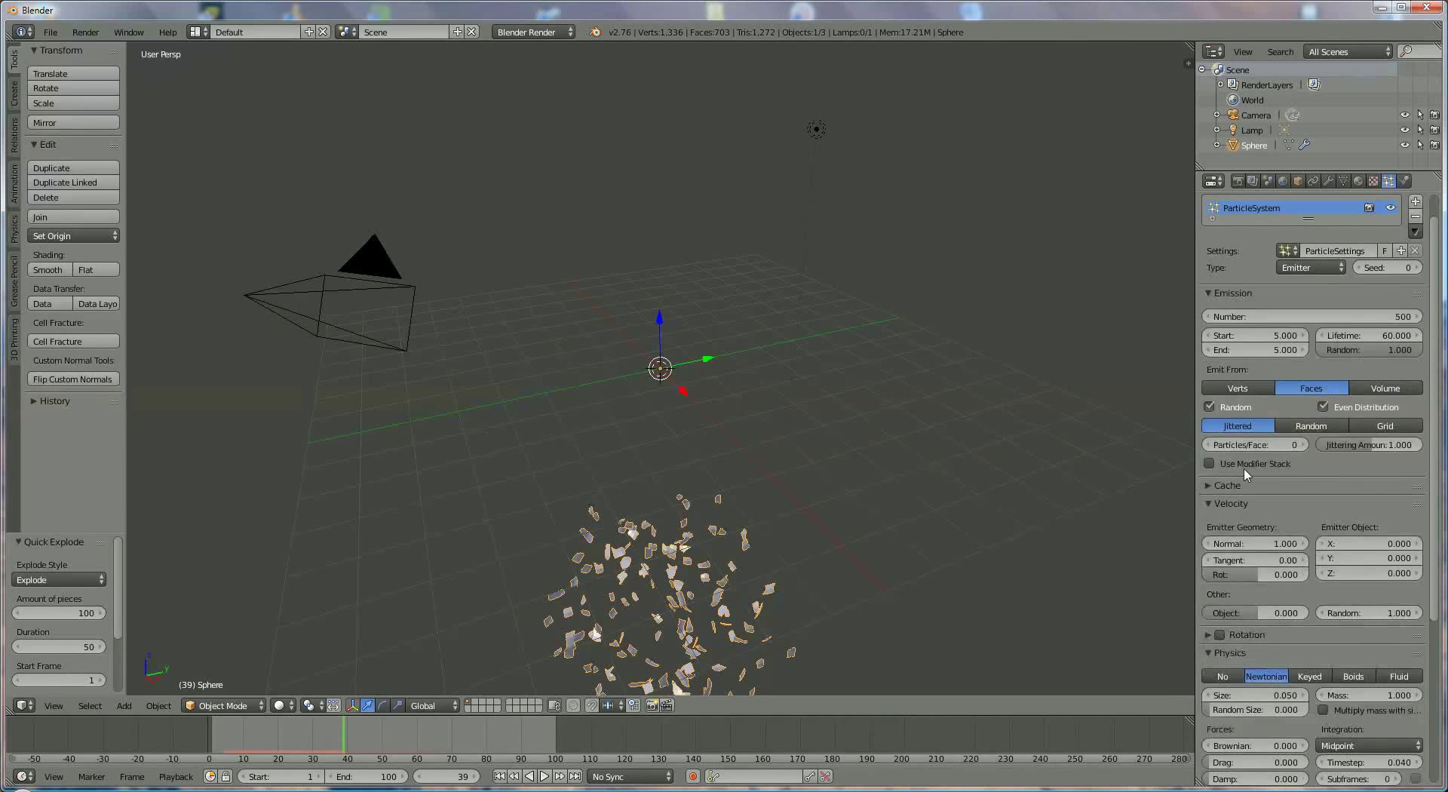
scroll(1260, 471, down, 2)
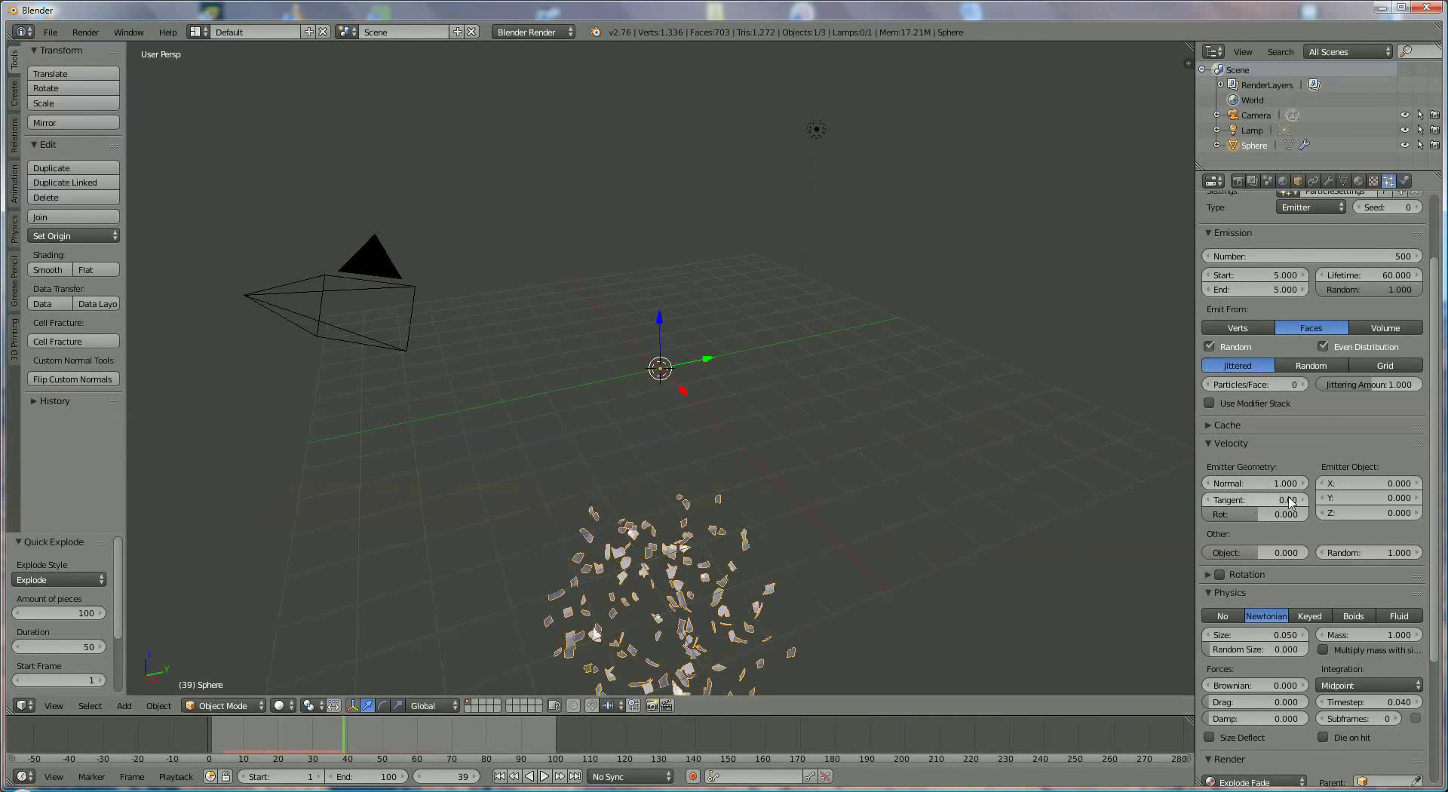
double_click(1273, 484)
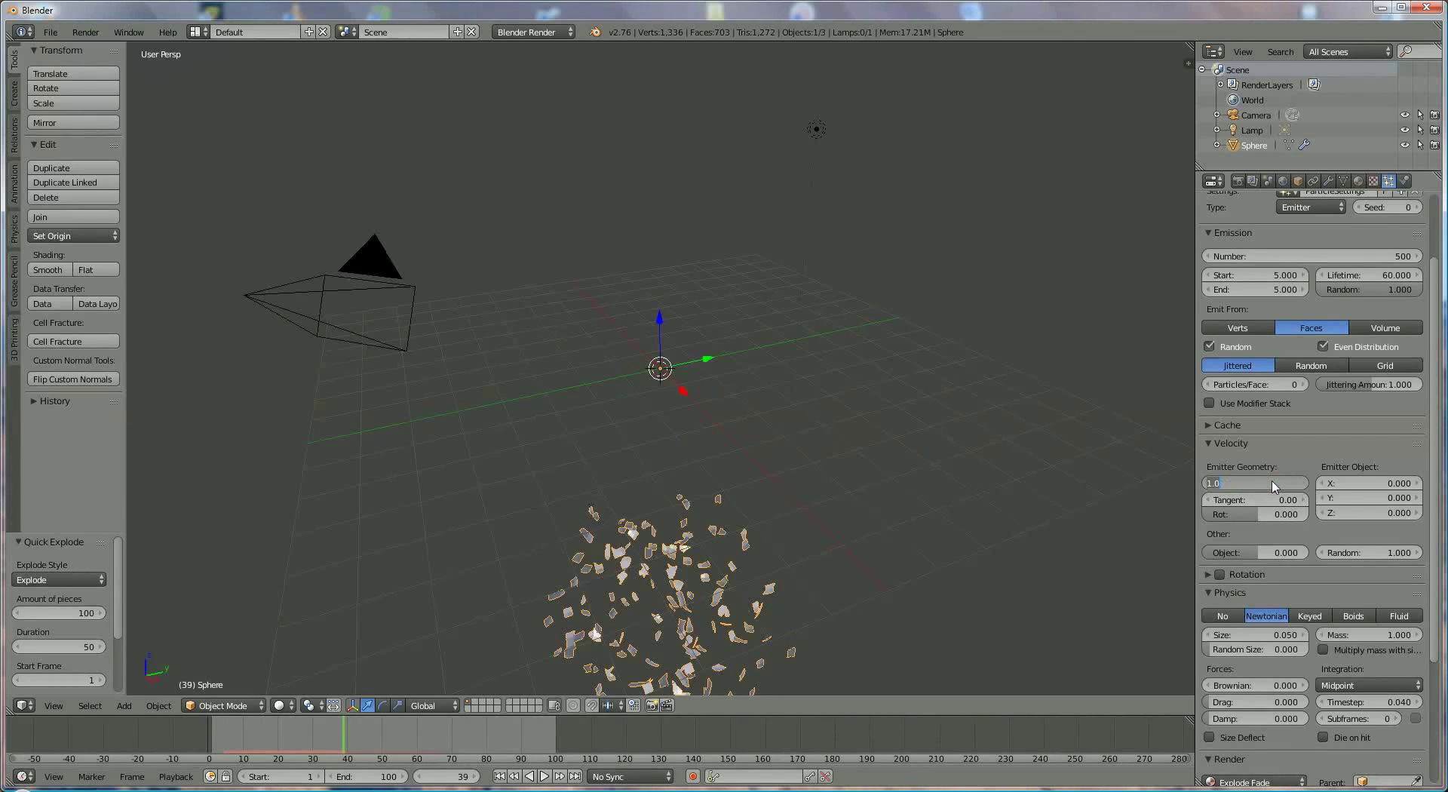
text(6)
key(Return)
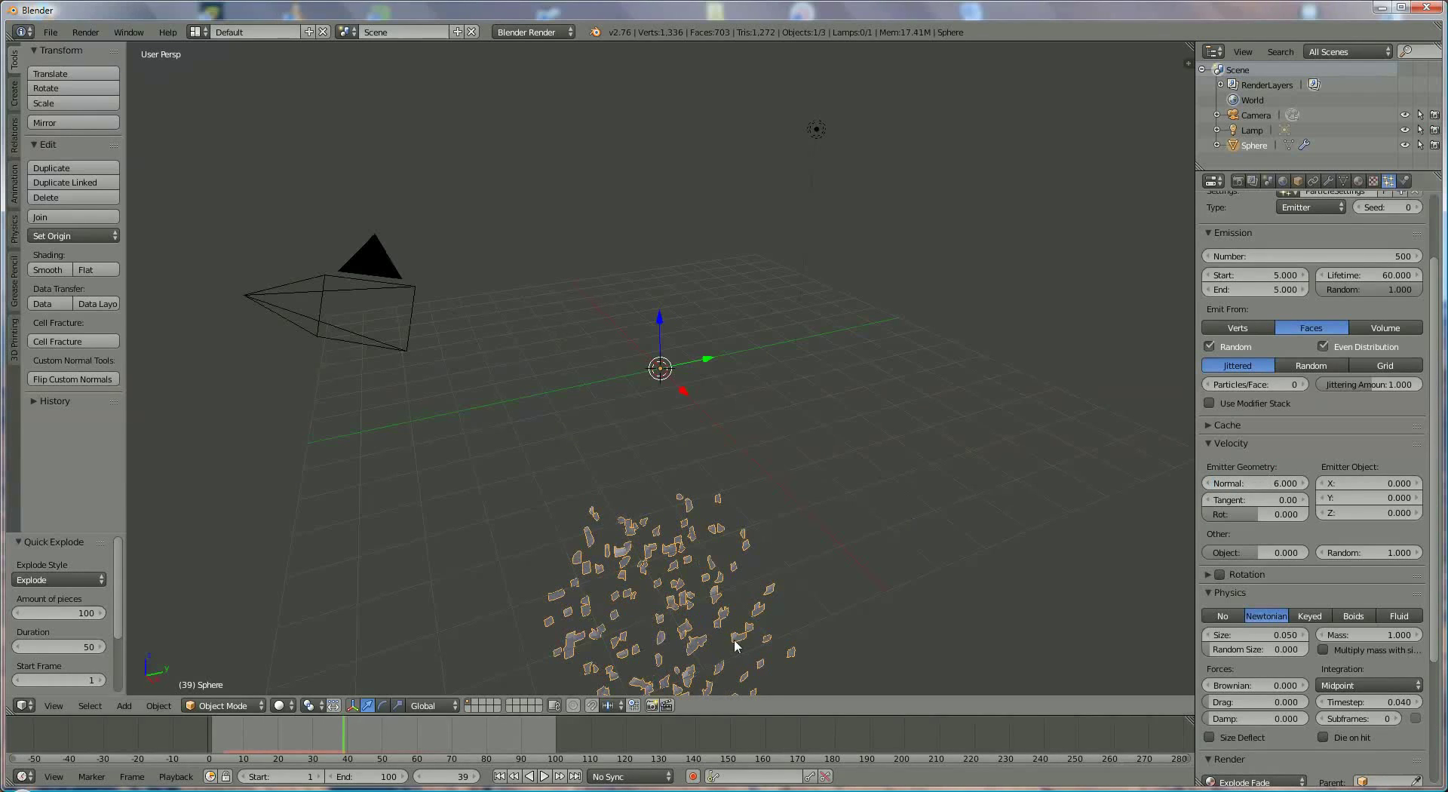
click(500, 777)
click(545, 776)
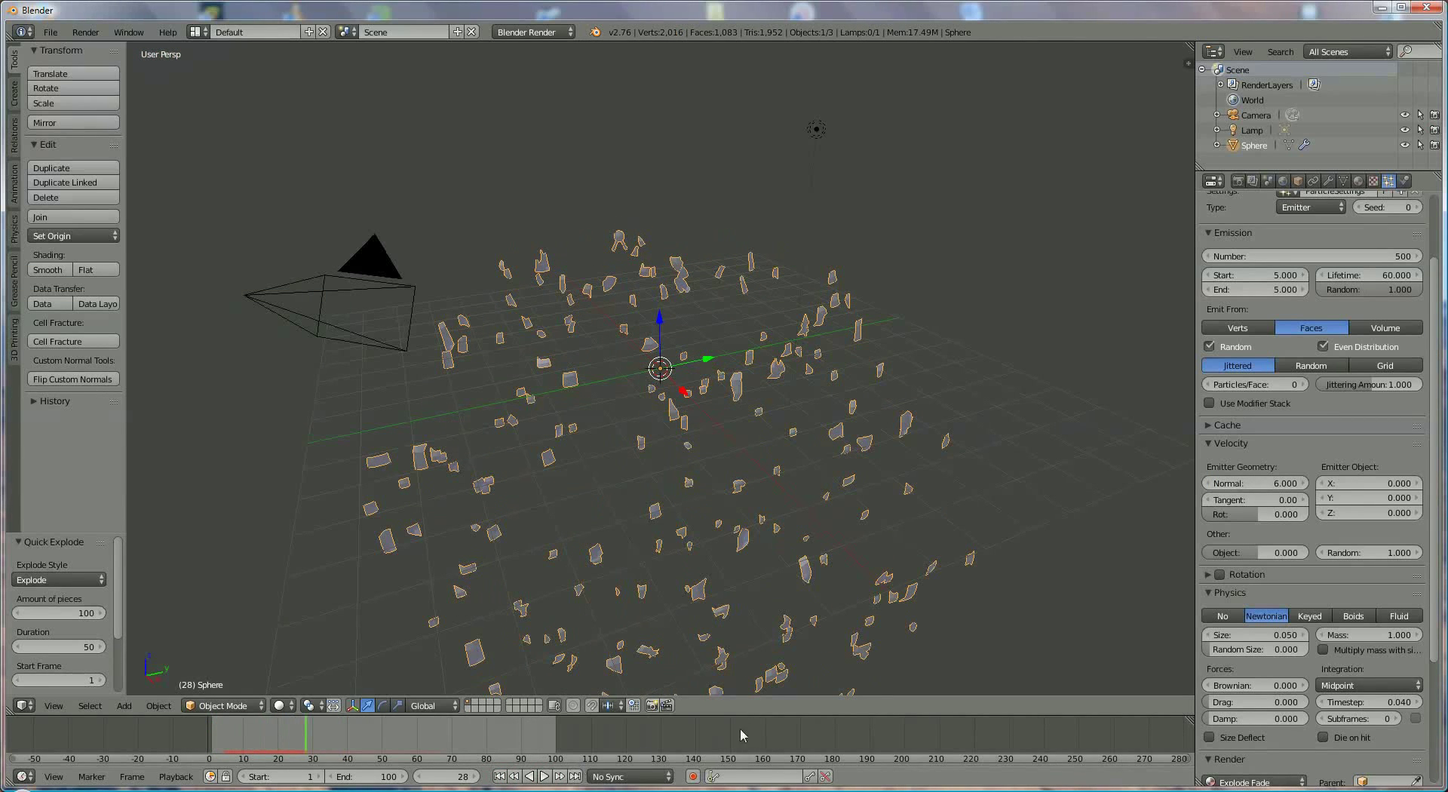
Step: Change the Normal velocity to 12 and replay the explosion from frame 1
click(1277, 483)
text(123)
key(Return)
click(1259, 483)
text(12)
key(Return)
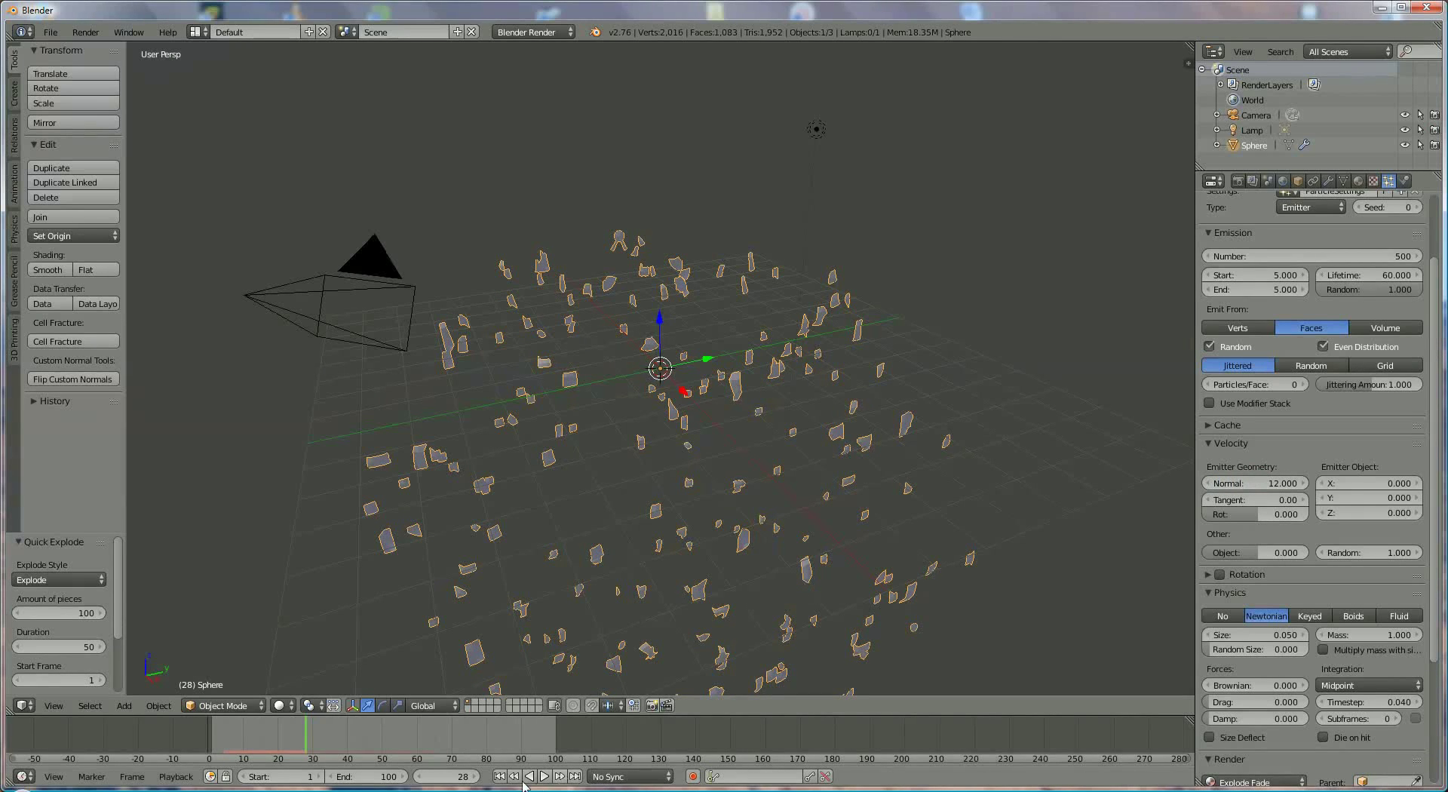
click(499, 776)
click(543, 776)
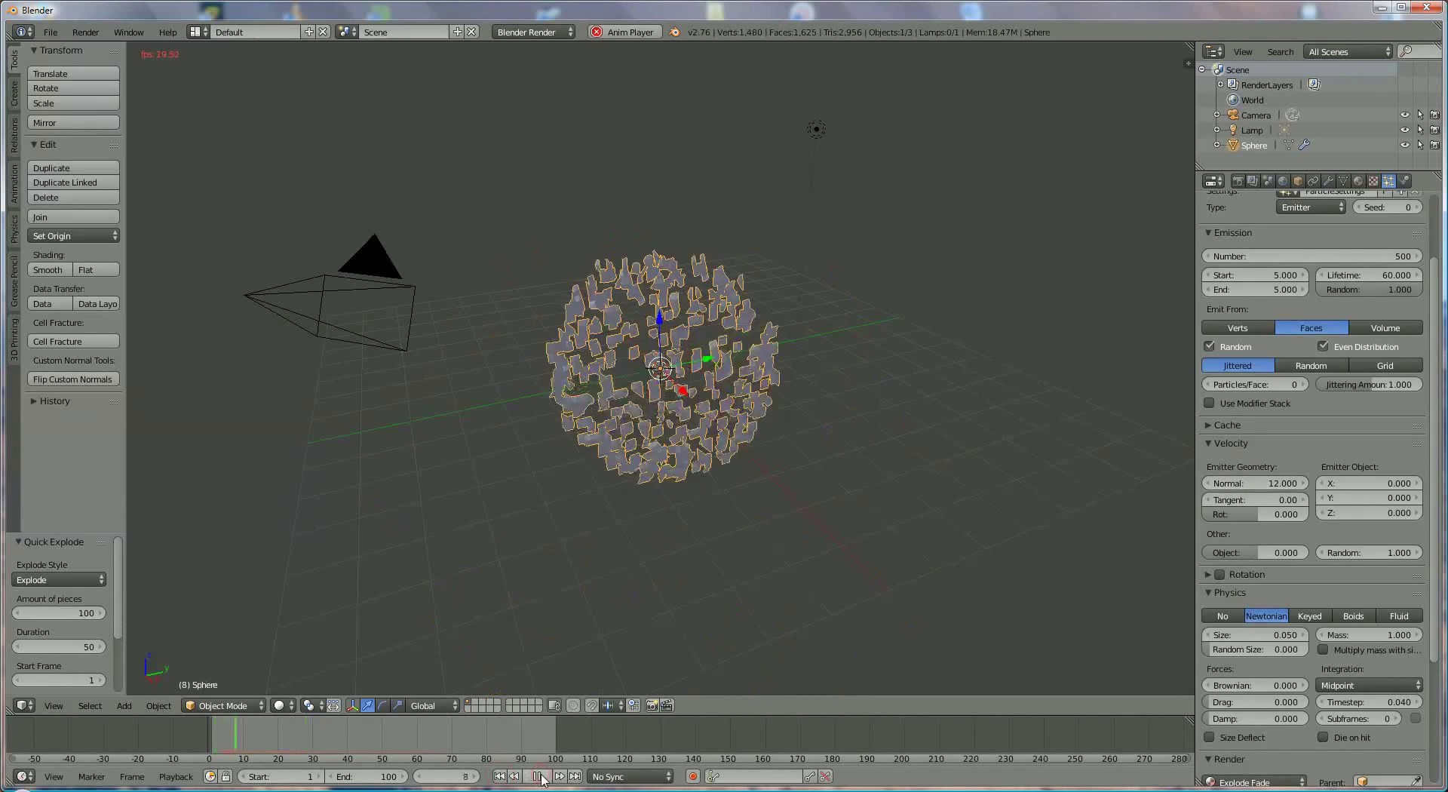
Step: Stop playback and set the Normal velocity to 1
click(543, 776)
click(1274, 482)
text(1)
key(Return)
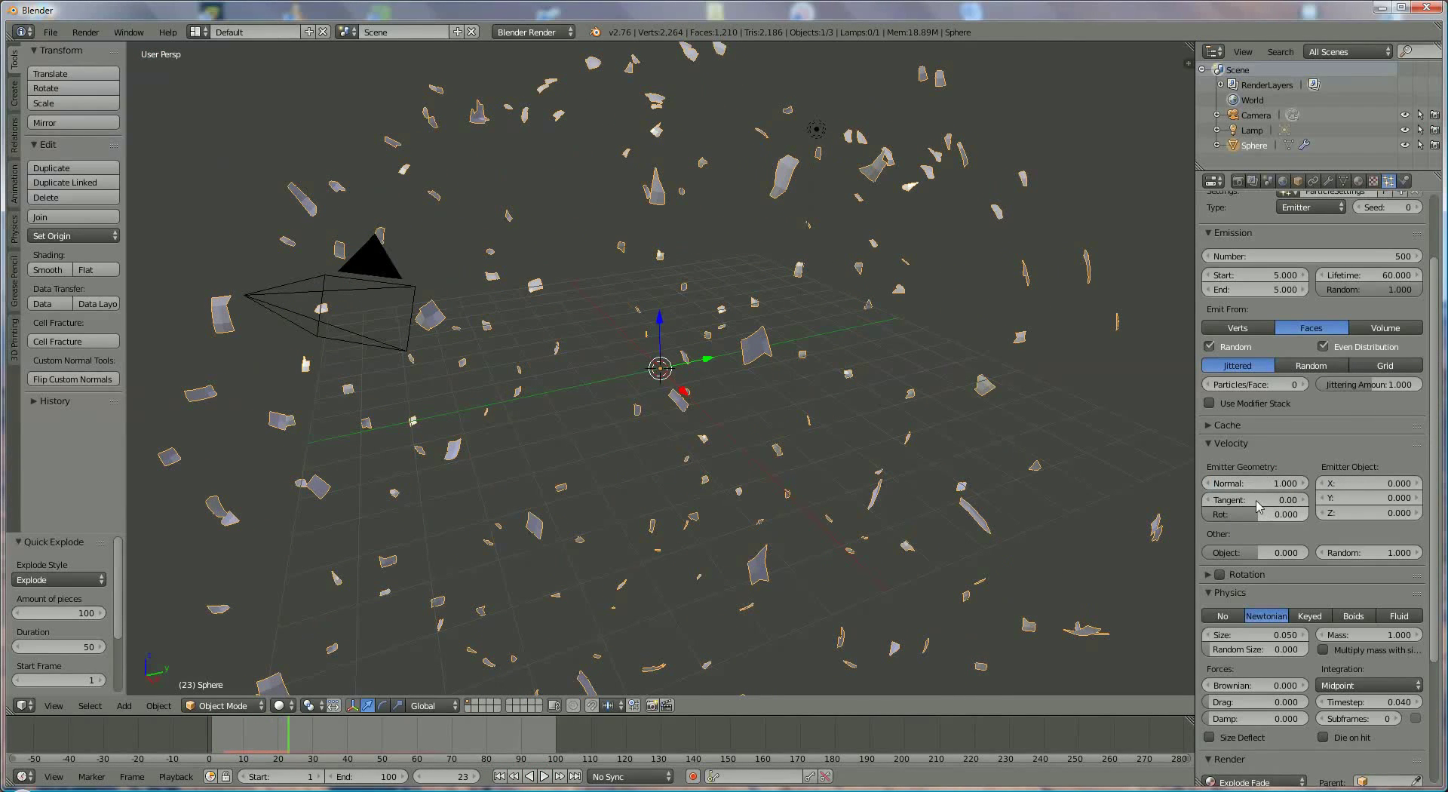
Step: Try a Tangent velocity of 5, then set it back to 0
click(1253, 500)
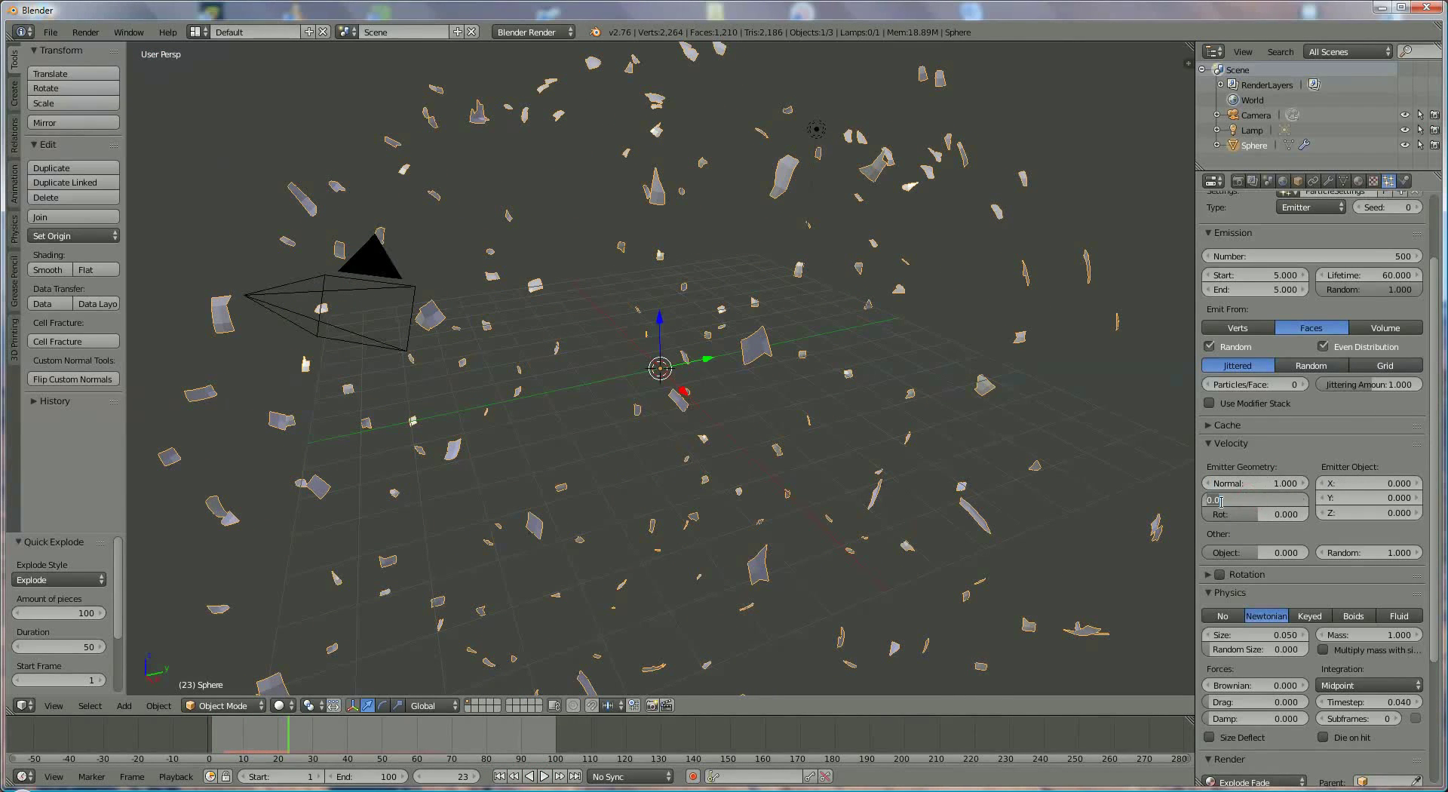
text(5)
key(Return)
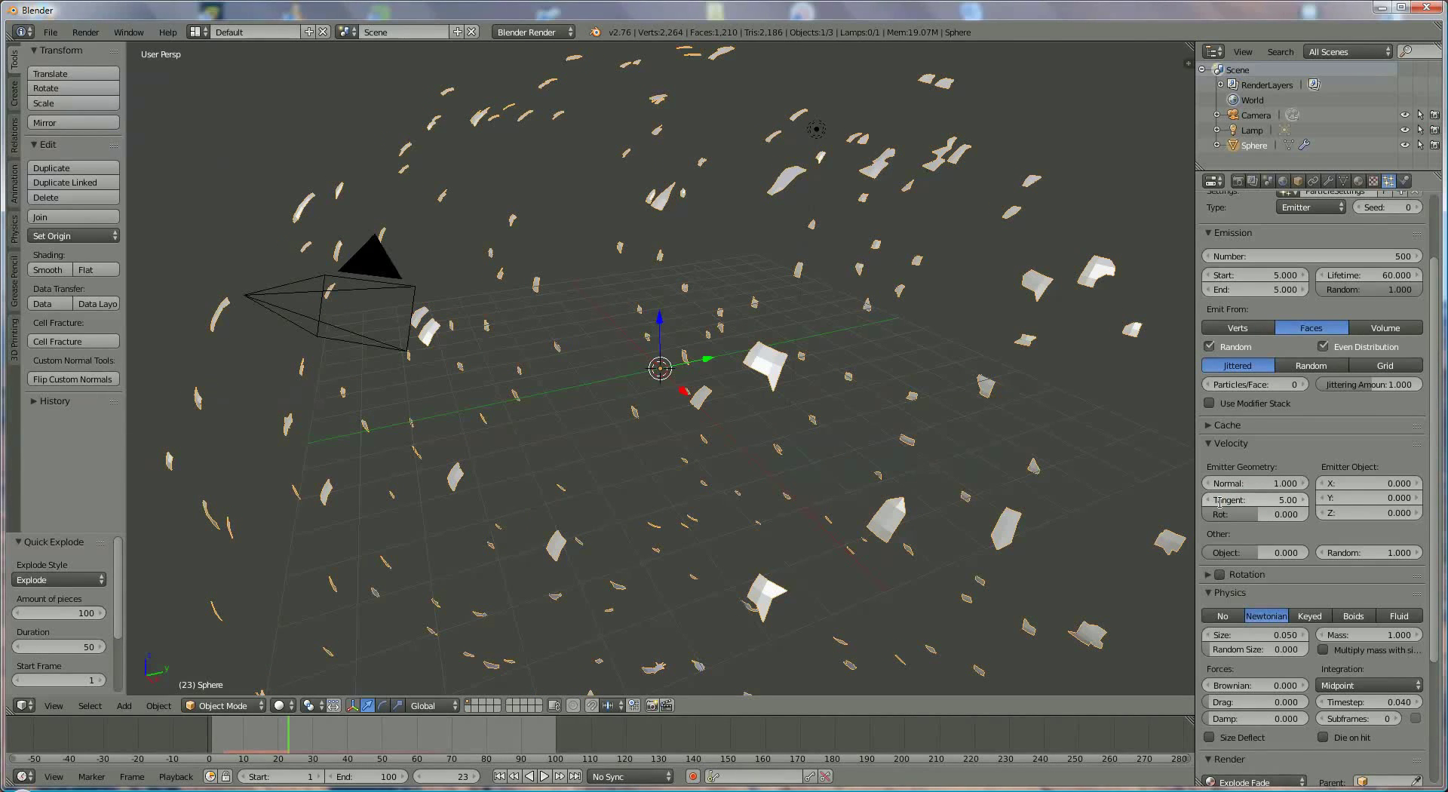
click(1220, 500)
text(0)
key(Return)
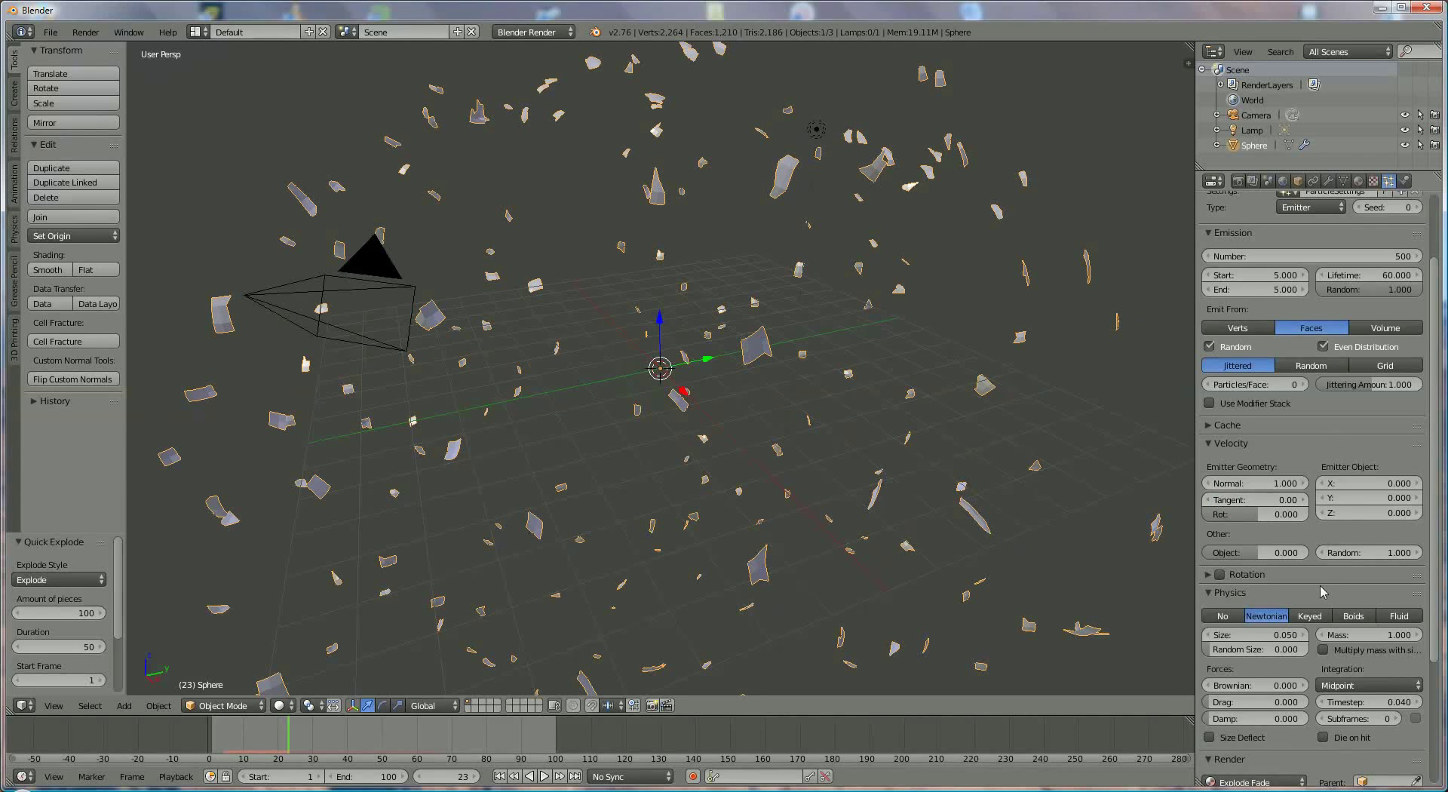
Step: Expand the Field Weights and Force Field Settings panels and preview the explosion
scroll(1259, 596, down, 3)
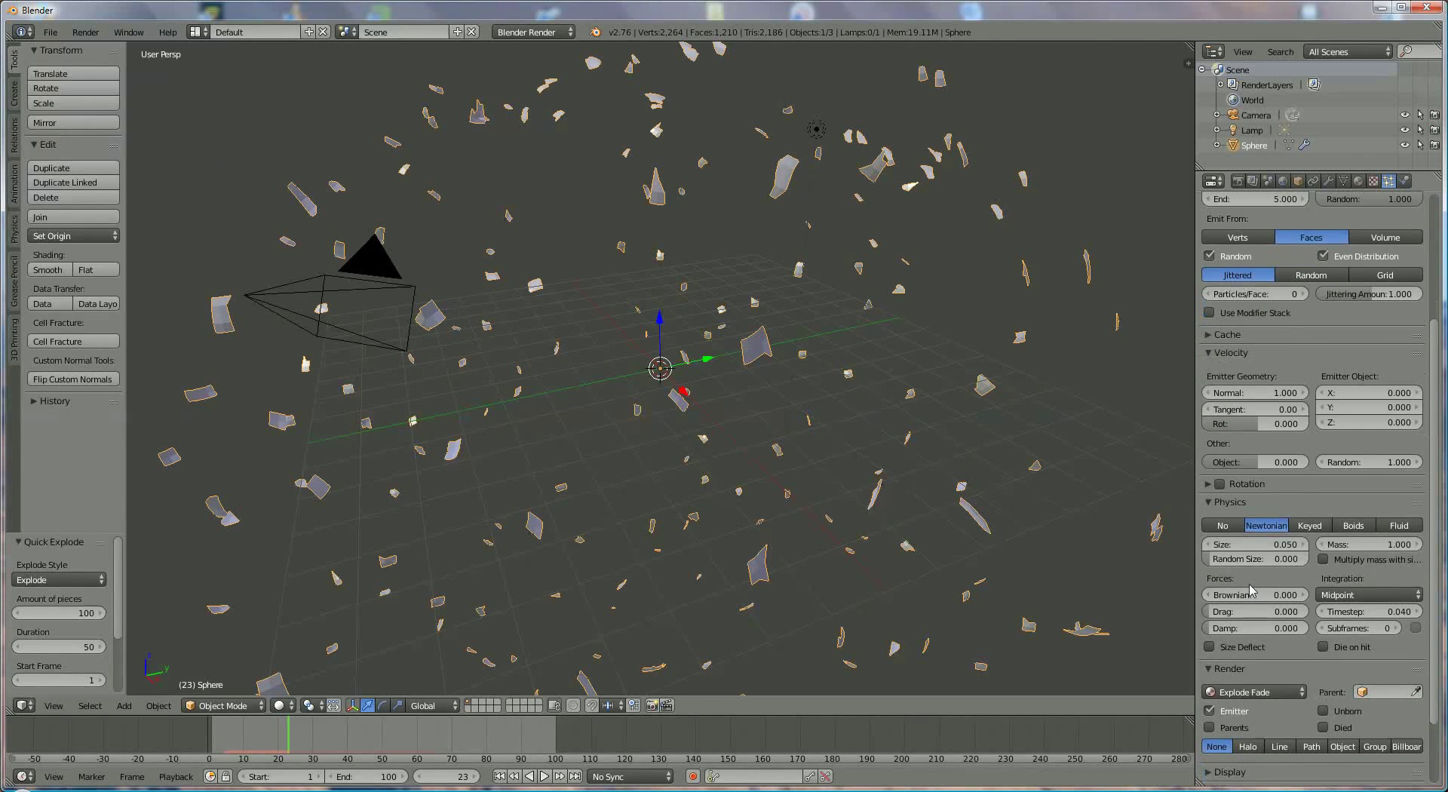
scroll(1250, 589, down, 3)
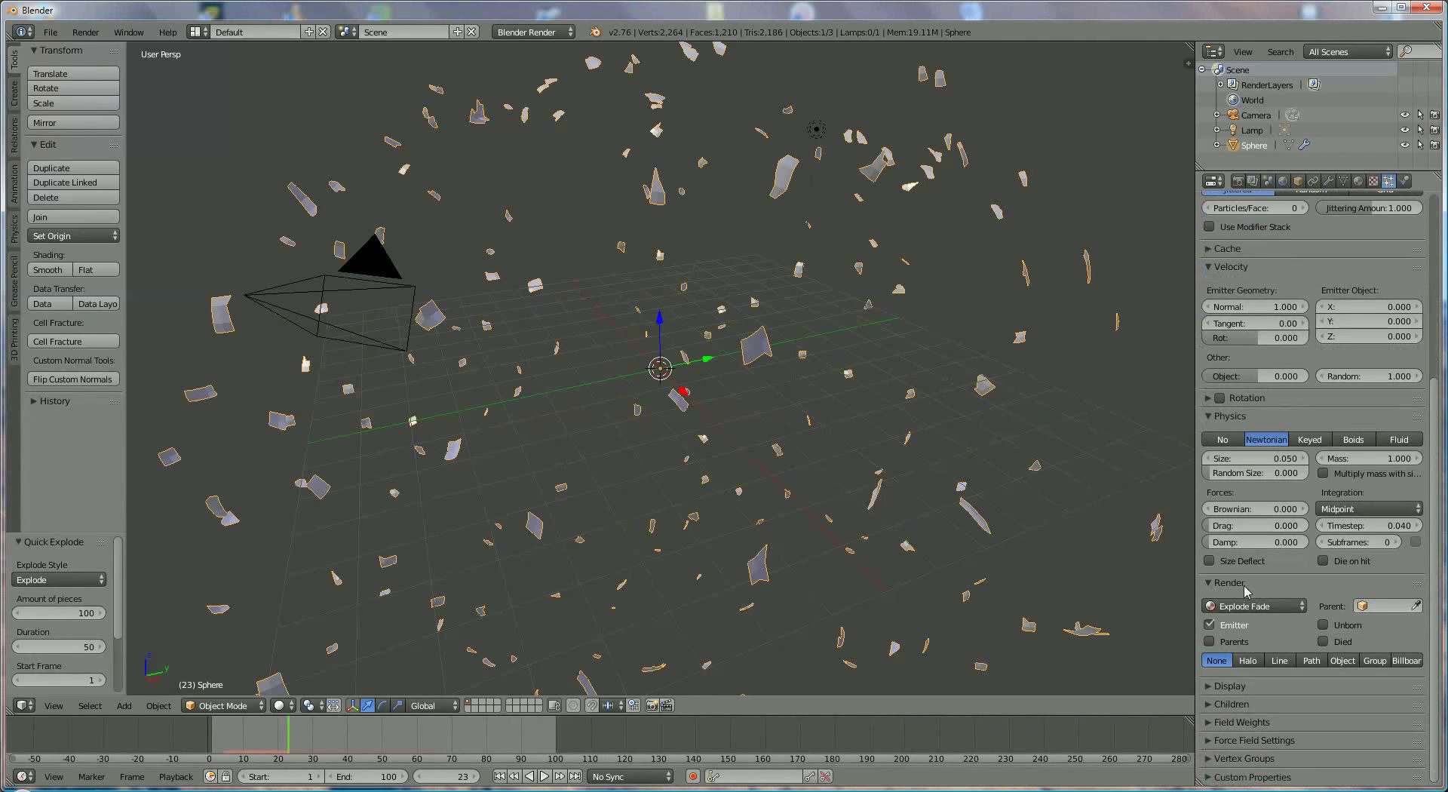
click(1212, 722)
scroll(1244, 679, down, 6)
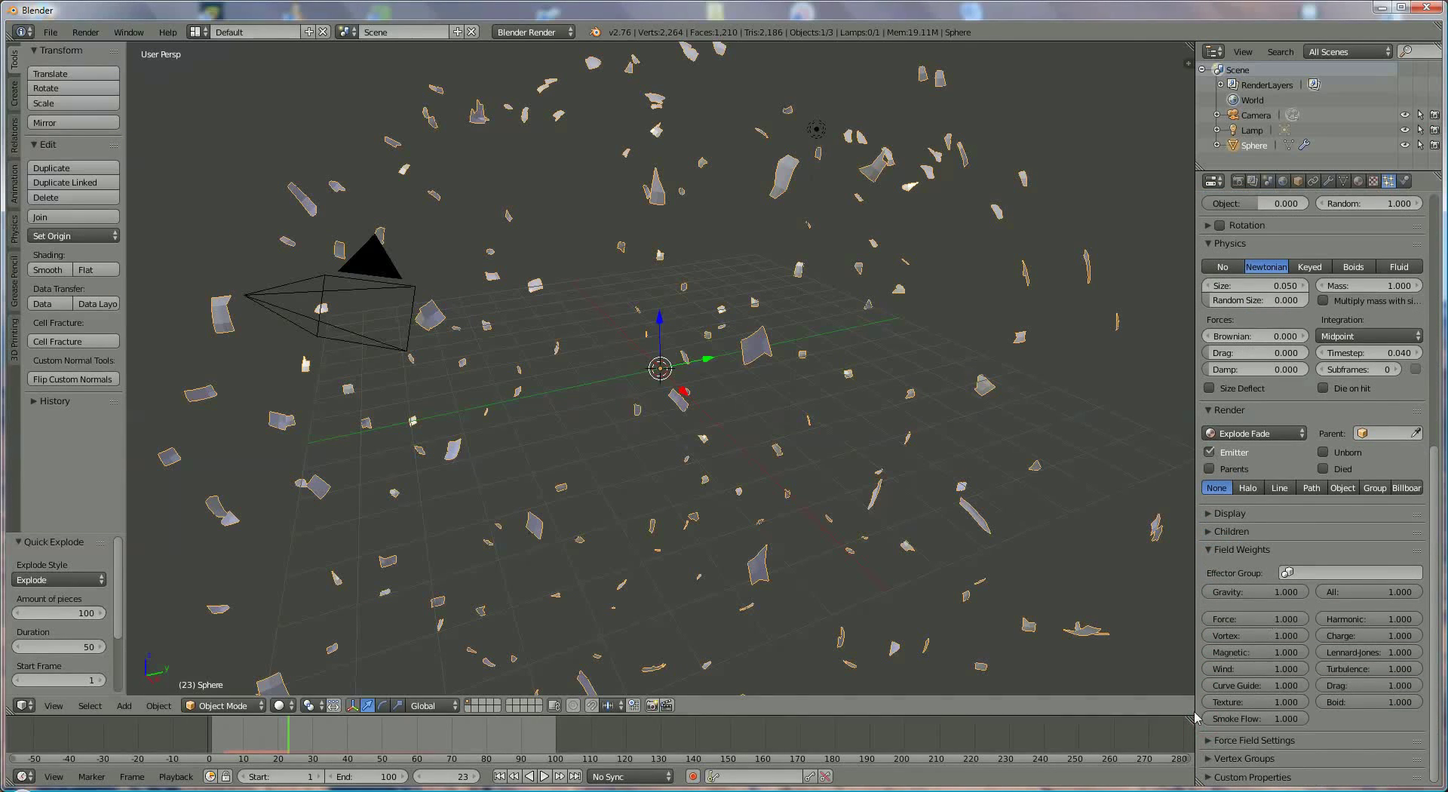
click(1212, 740)
scroll(1290, 657, down, 3)
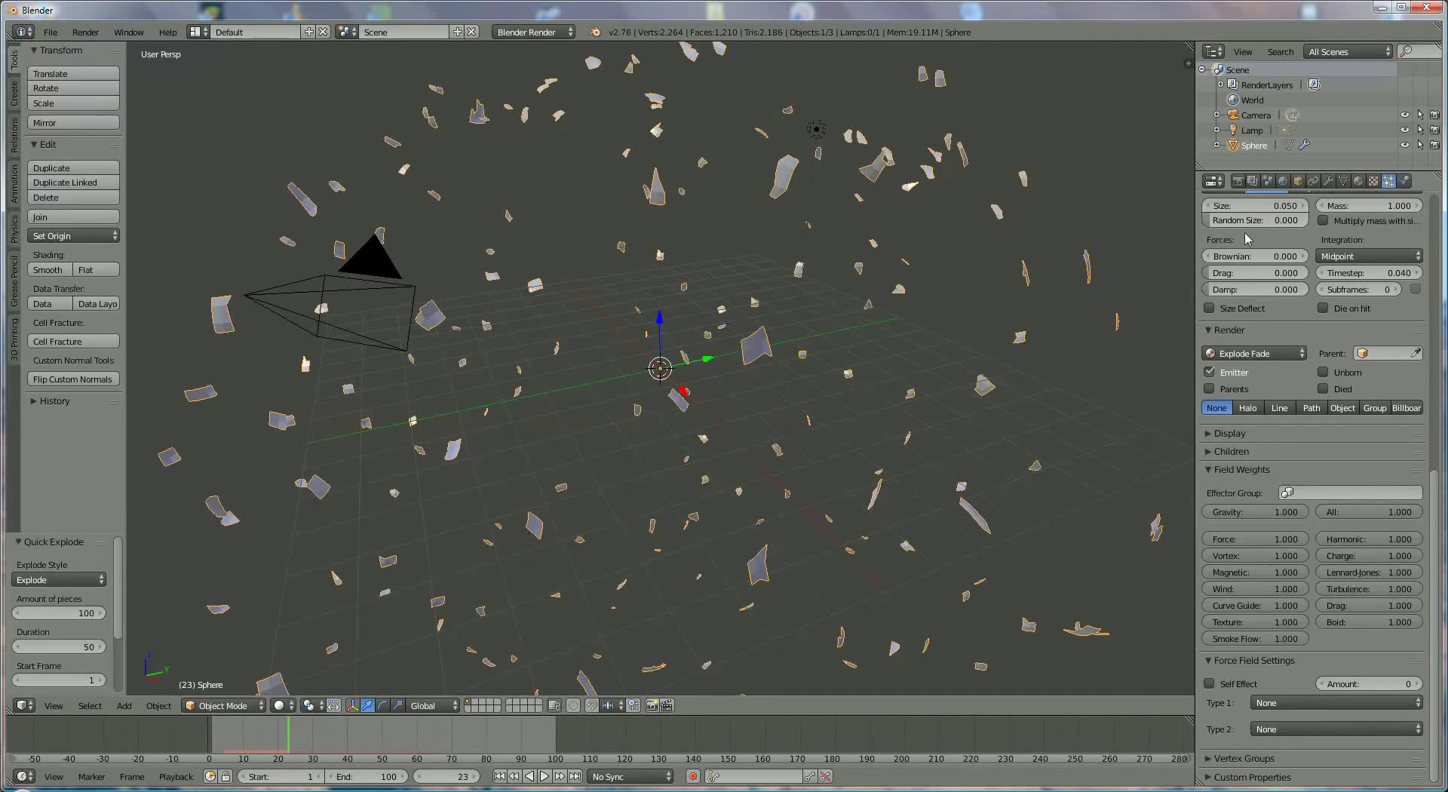
scroll(1300, 443, up, 3)
scroll(1301, 443, up, 7)
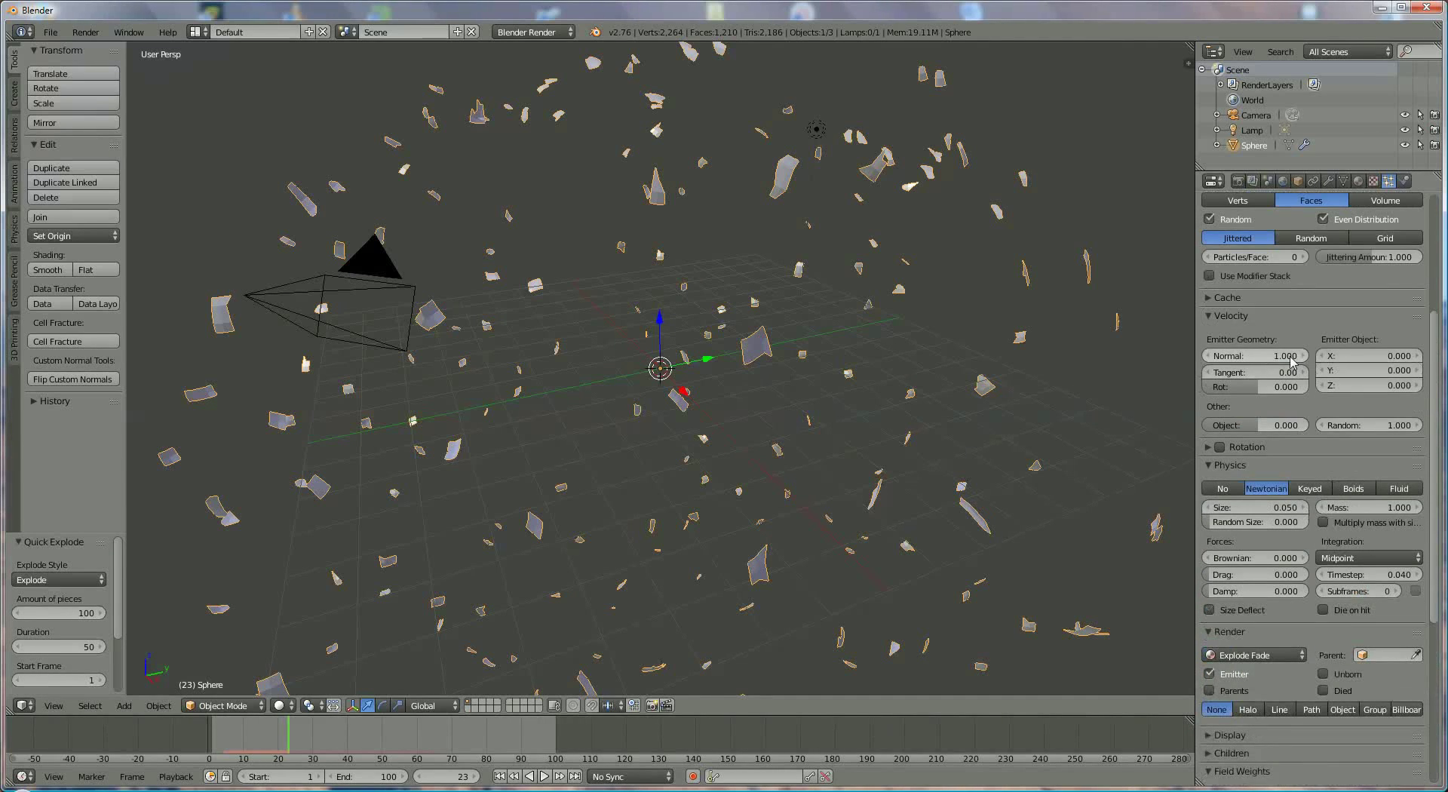
scroll(1291, 362, down, 8)
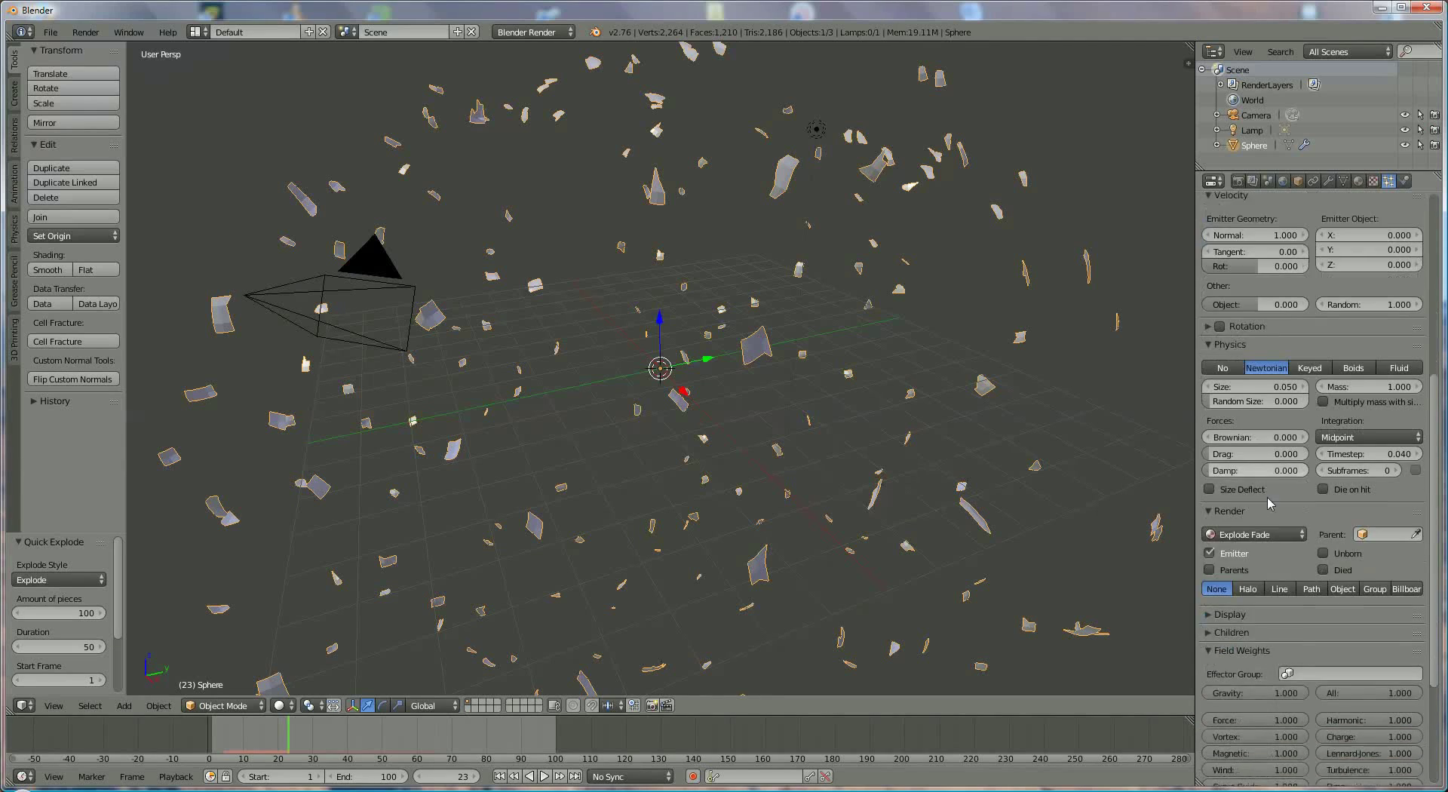
click(501, 777)
click(543, 777)
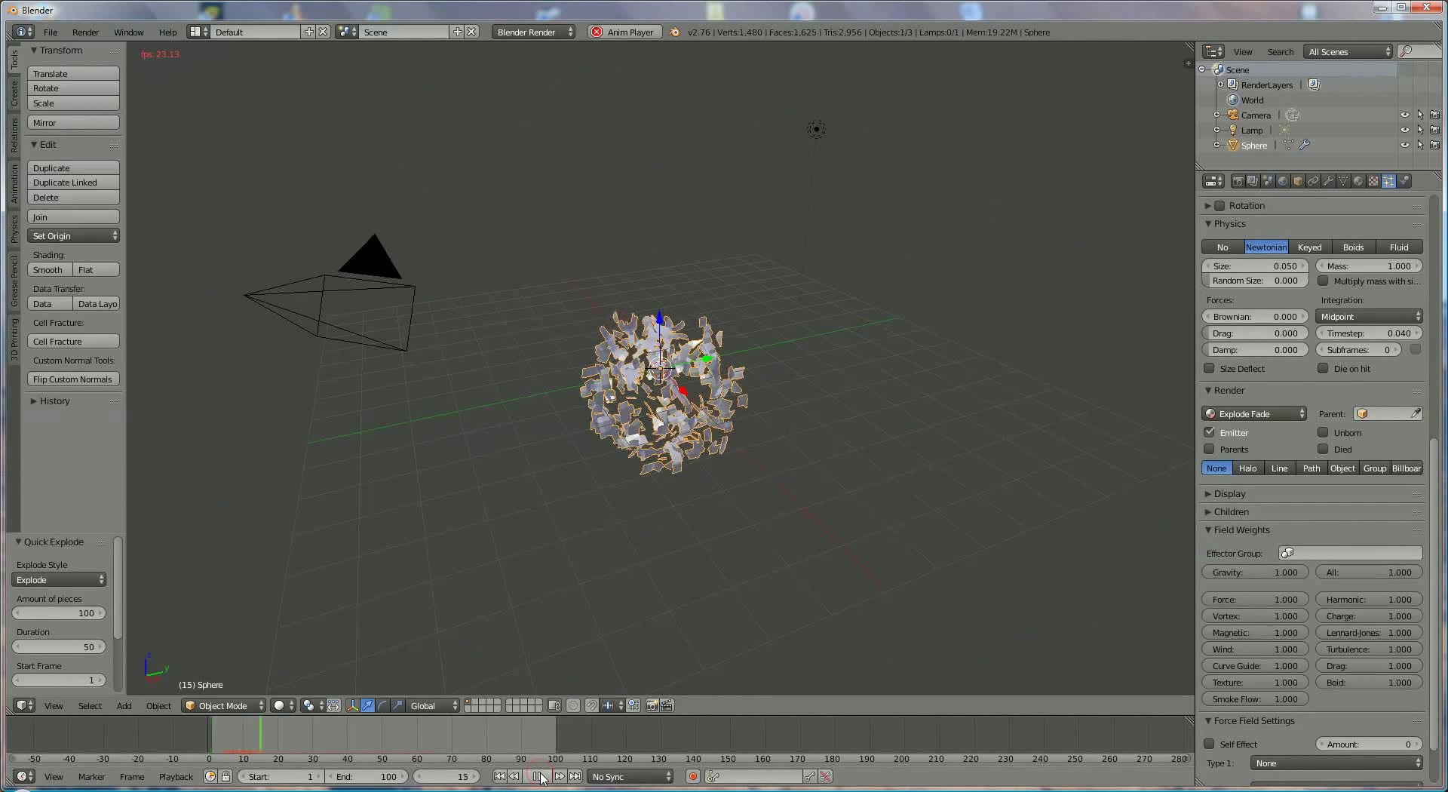
click(539, 777)
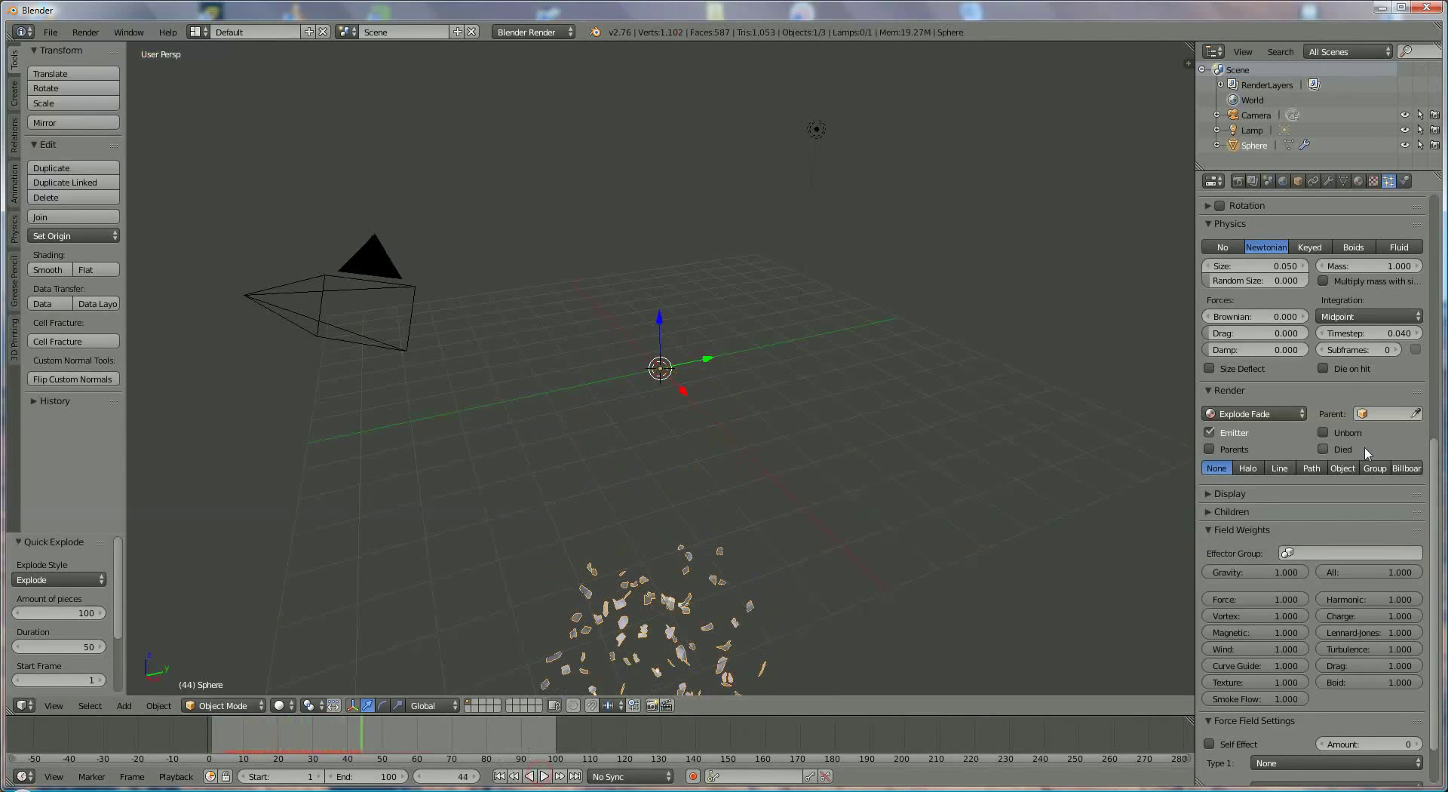
Step: Drag the Gravity field weight to 0 and replay the explosion from frame 1
drag(1293, 578, 1207, 592)
click(510, 776)
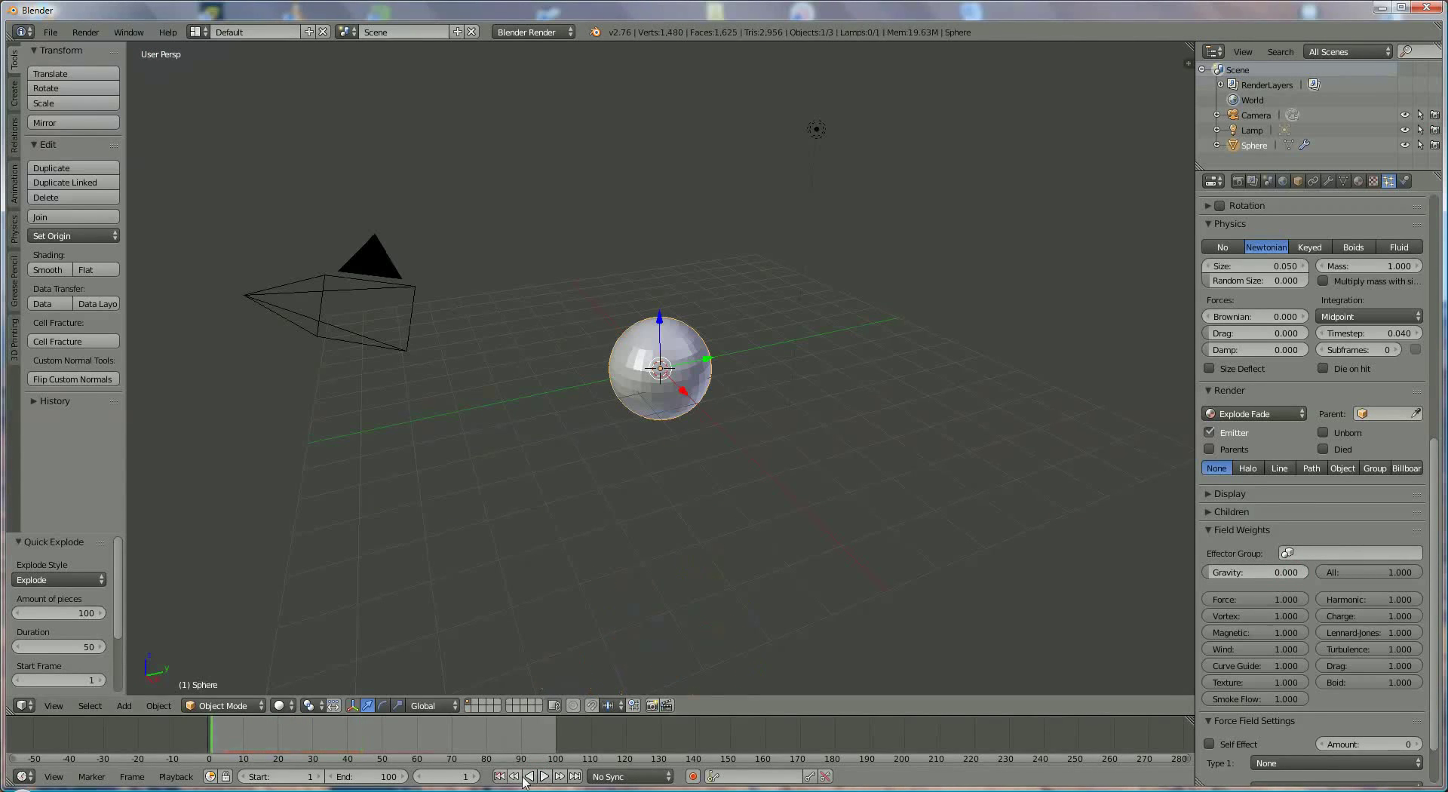
click(543, 777)
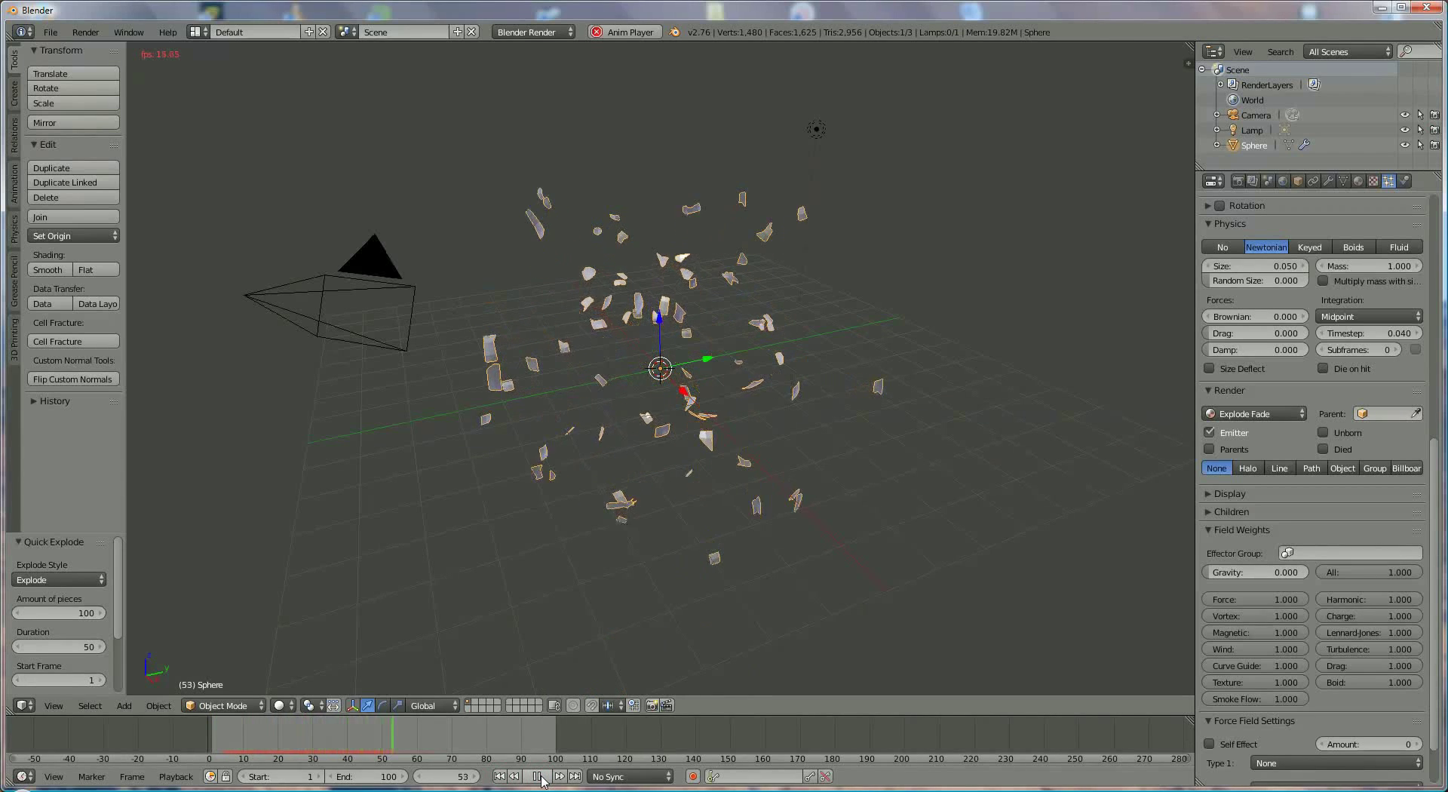
click(544, 777)
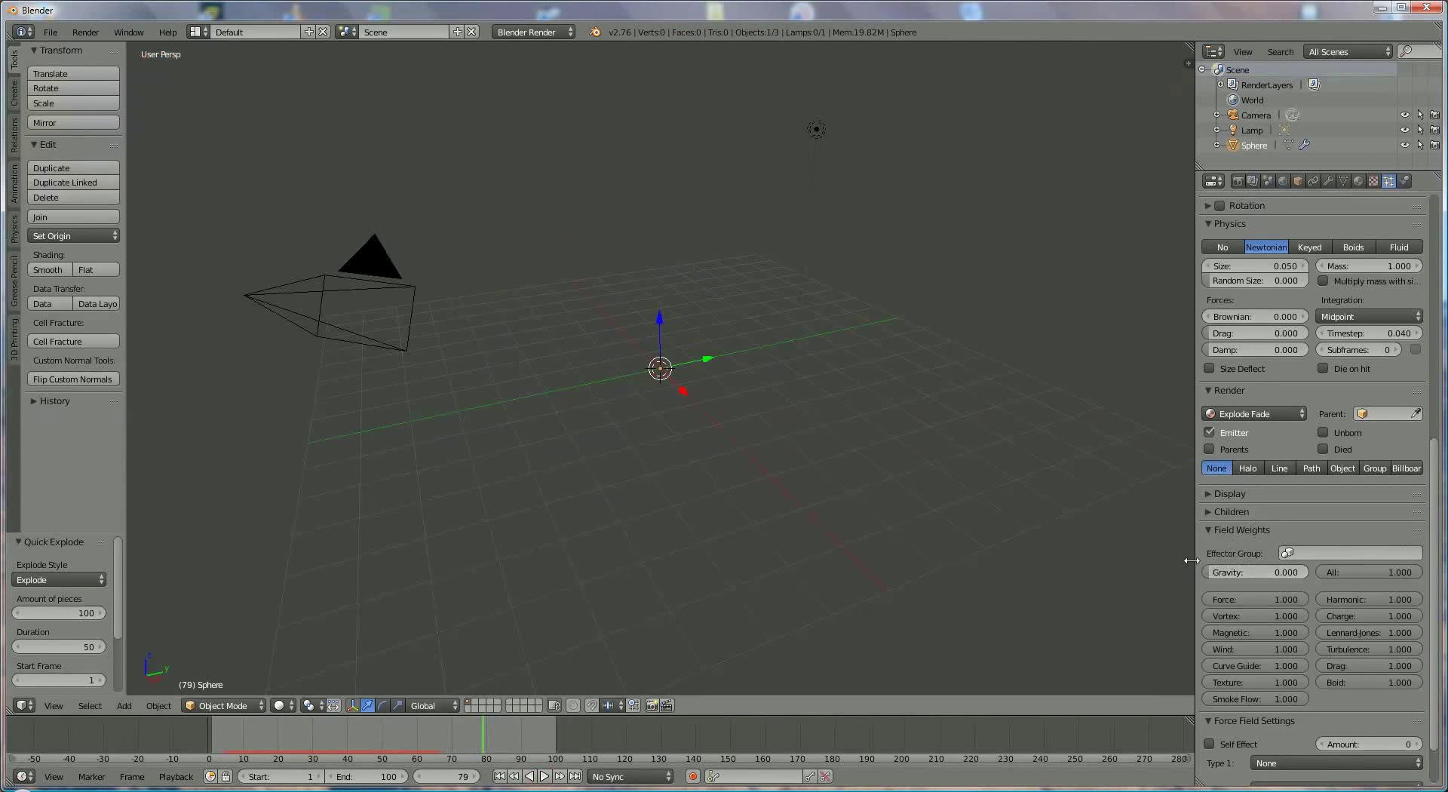
Step: Enable Self Effect and set the first force field type to Force
scroll(1259, 637, down, 2)
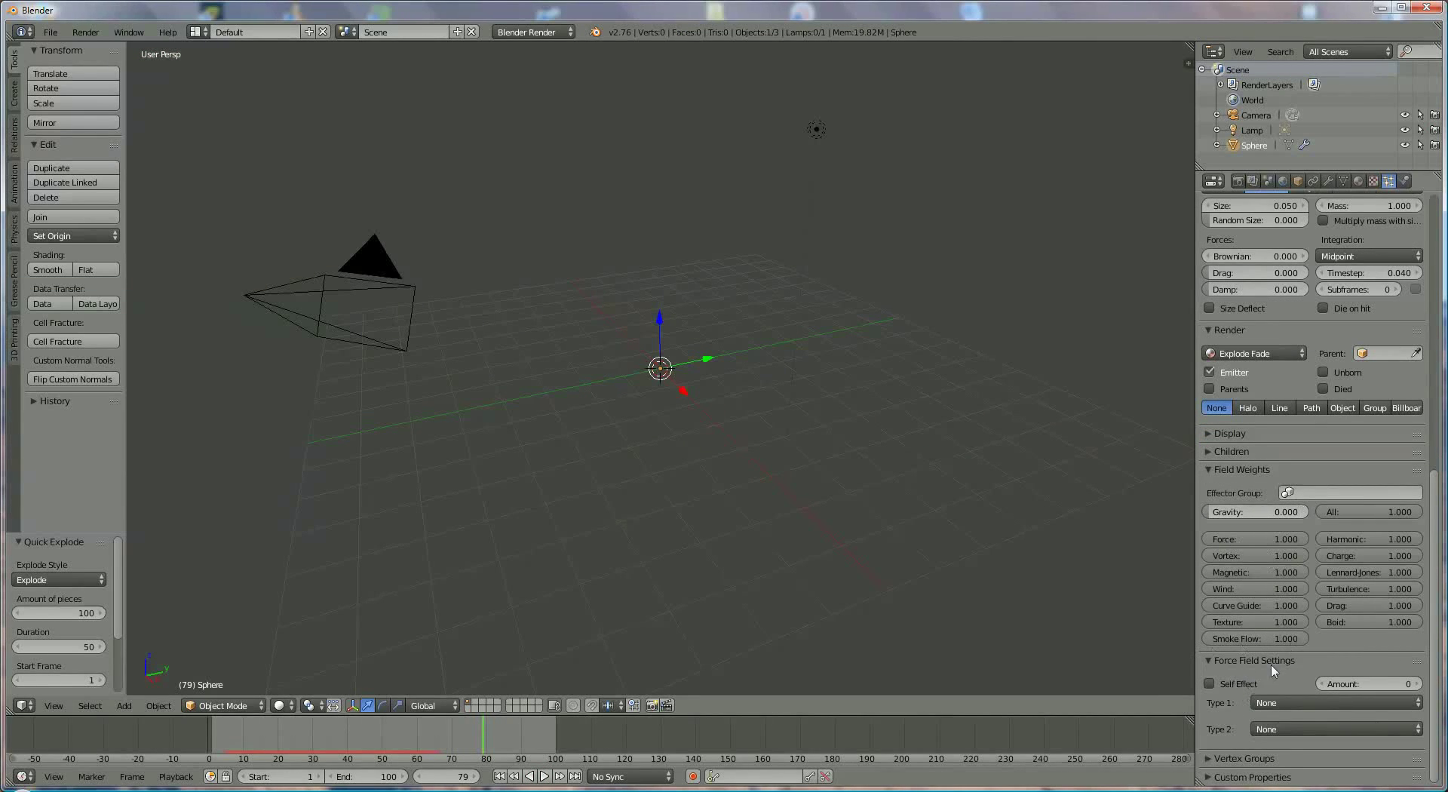
click(1211, 683)
click(1330, 704)
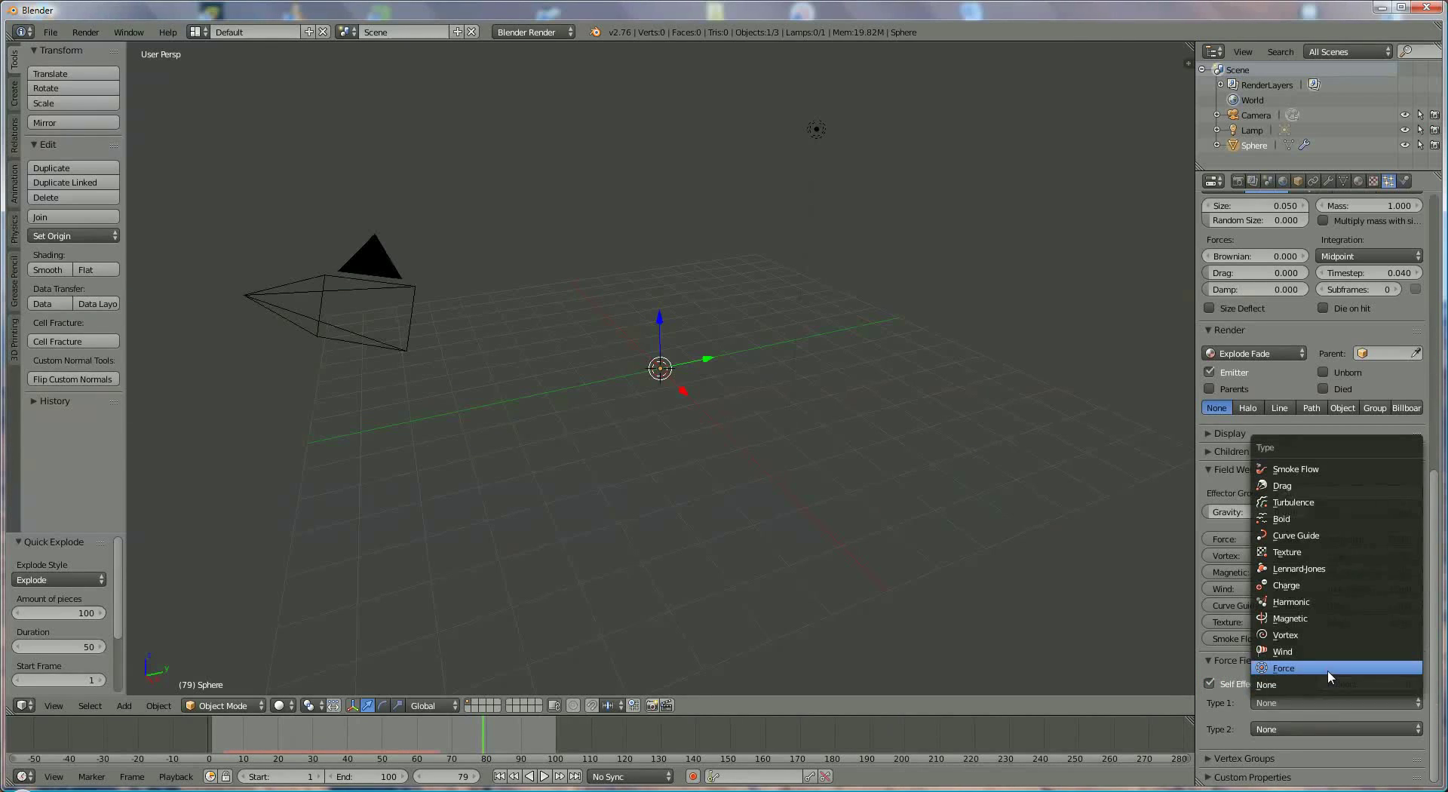
click(1328, 670)
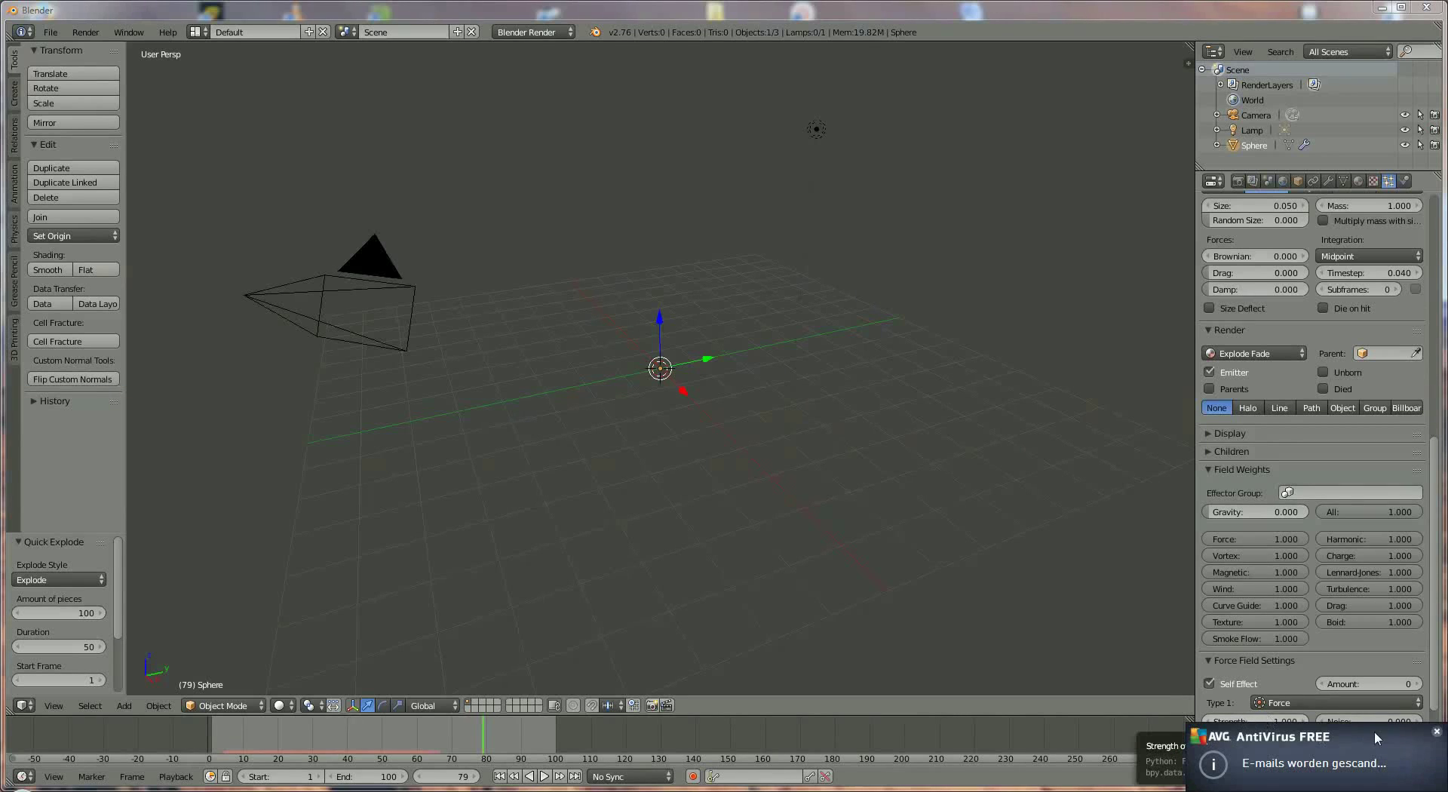
Step: Dismiss the antivirus notification, keep Strength at 1, and replay from frame 1
click(1437, 732)
click(1263, 723)
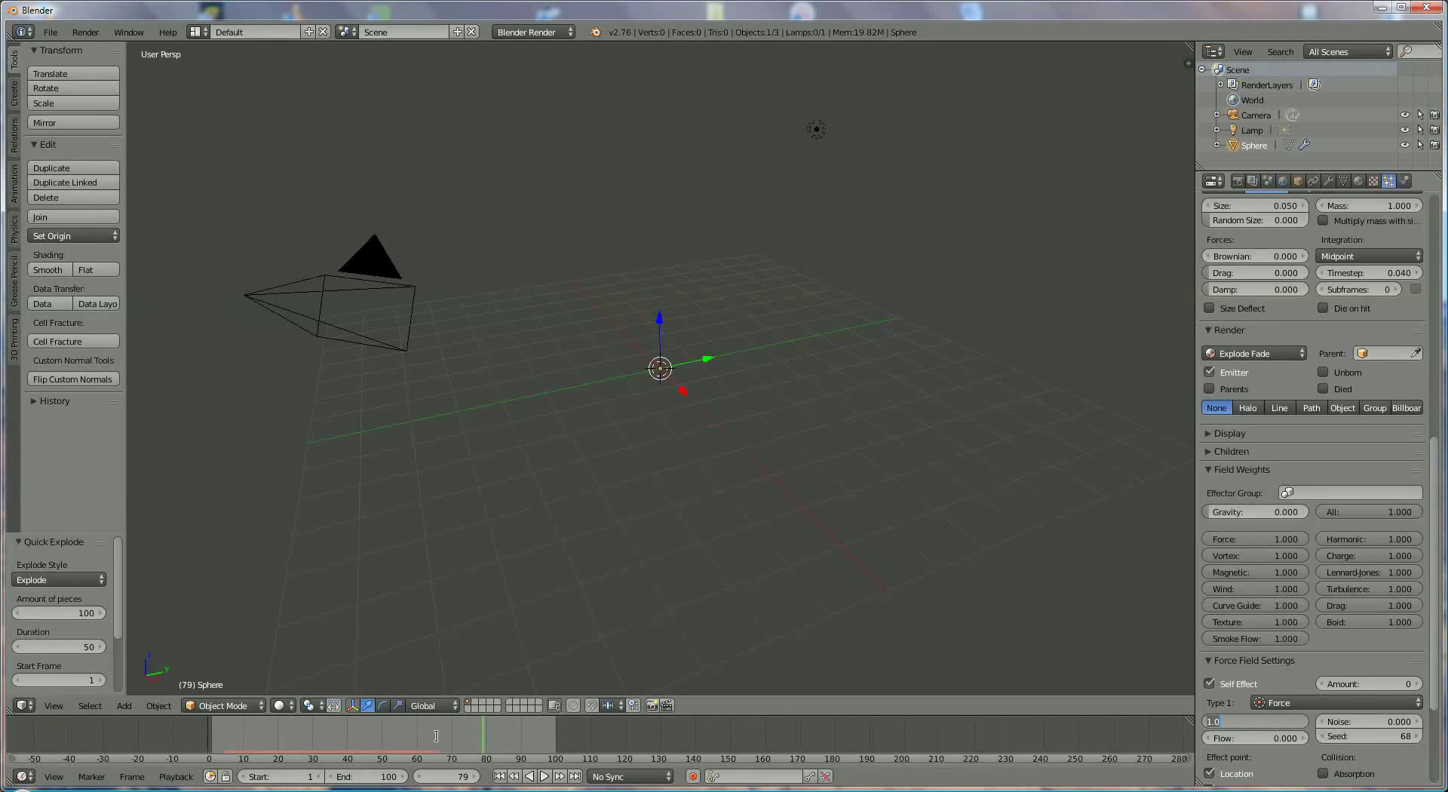
click(497, 778)
click(499, 777)
click(544, 777)
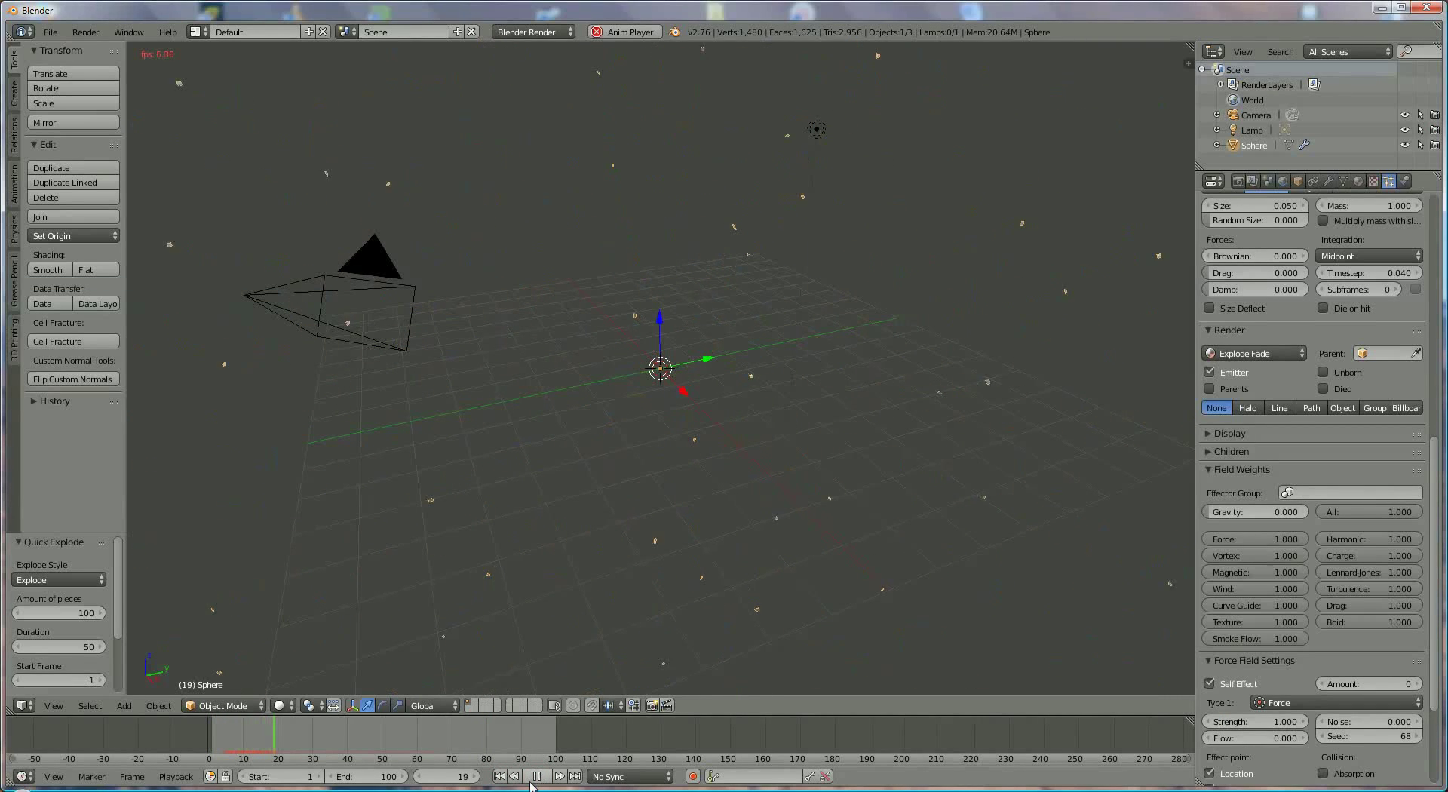
Step: Set the force Strength to 10, play the explosion, then rewind to frame 1
key(alt+a)
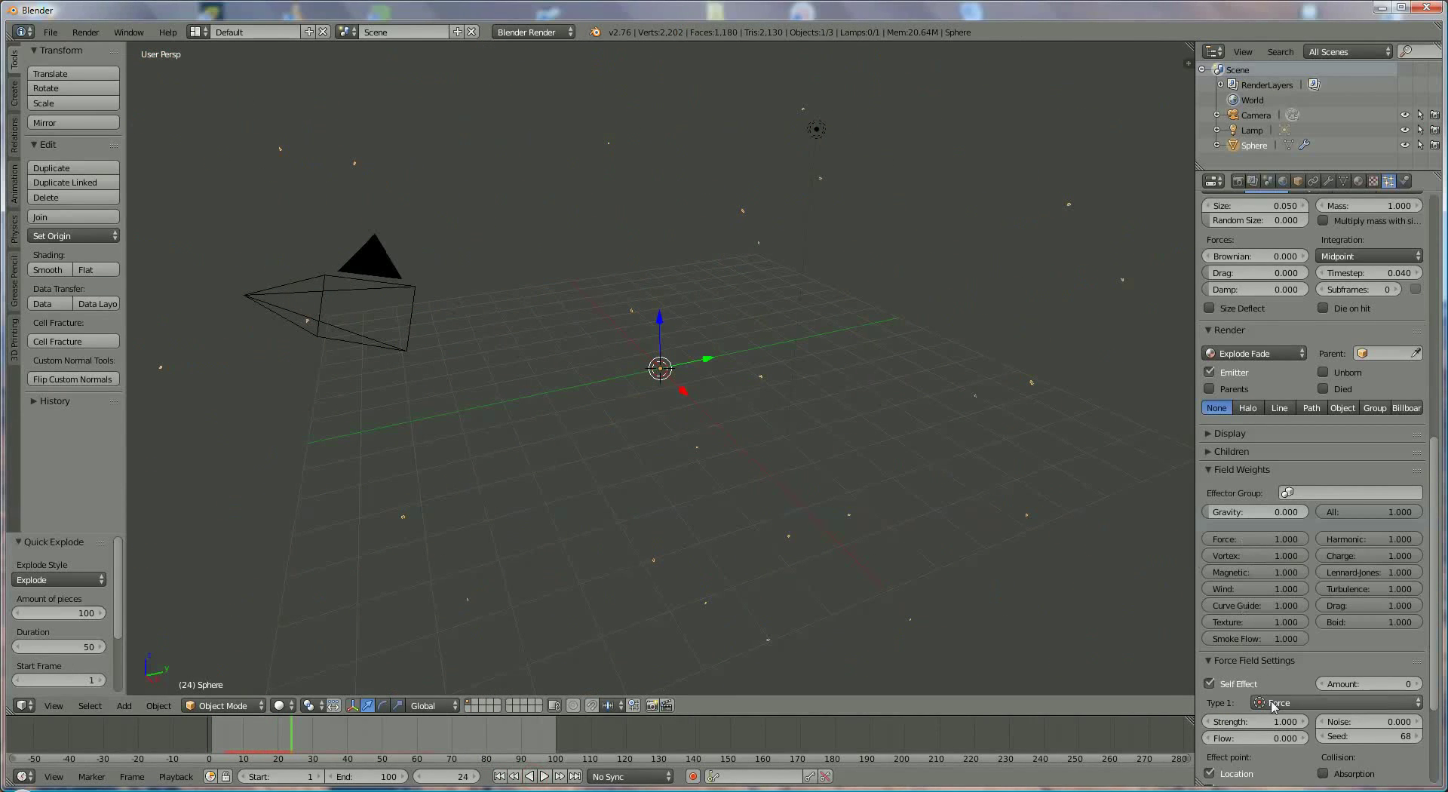
click(1280, 726)
text(10)
key(Return)
click(500, 776)
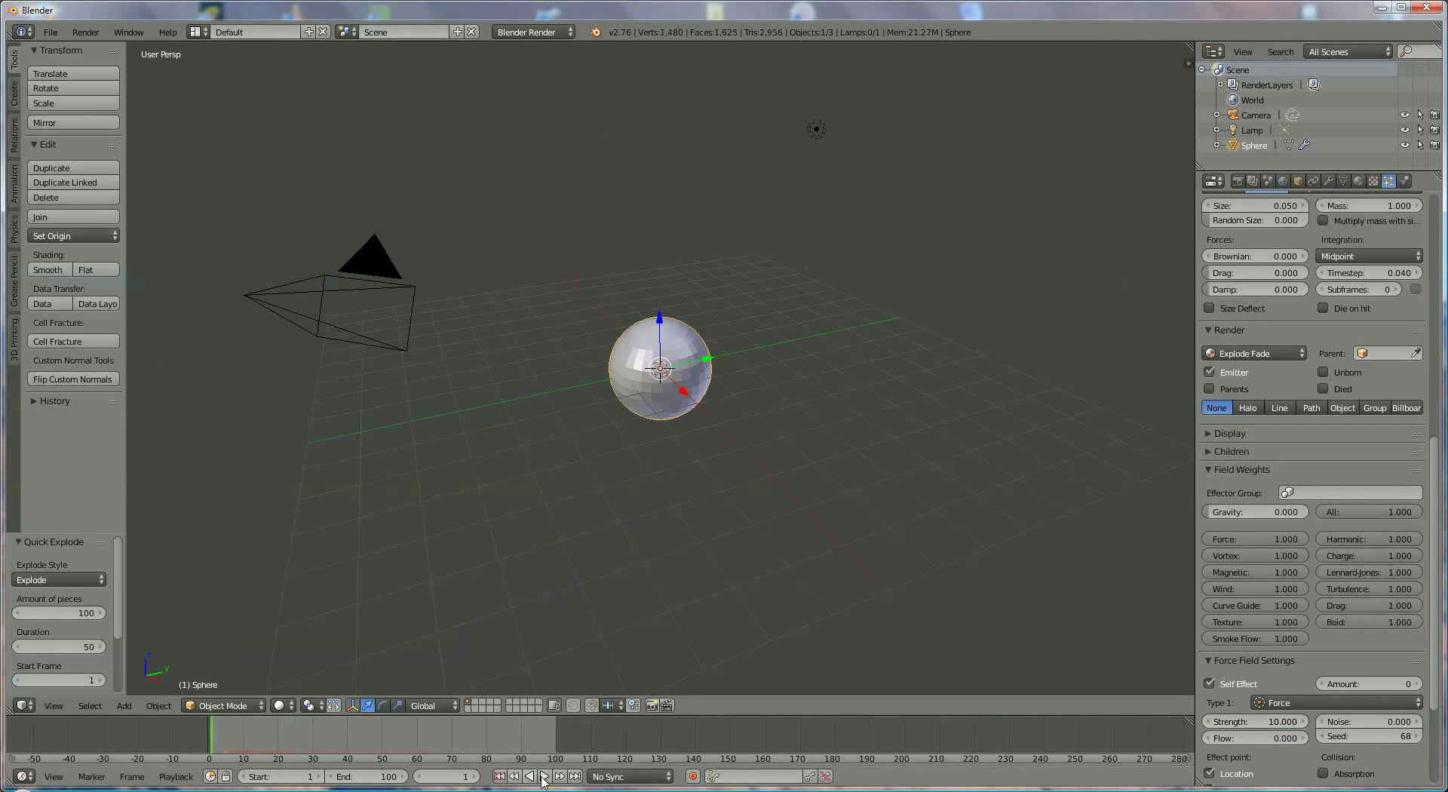
click(543, 777)
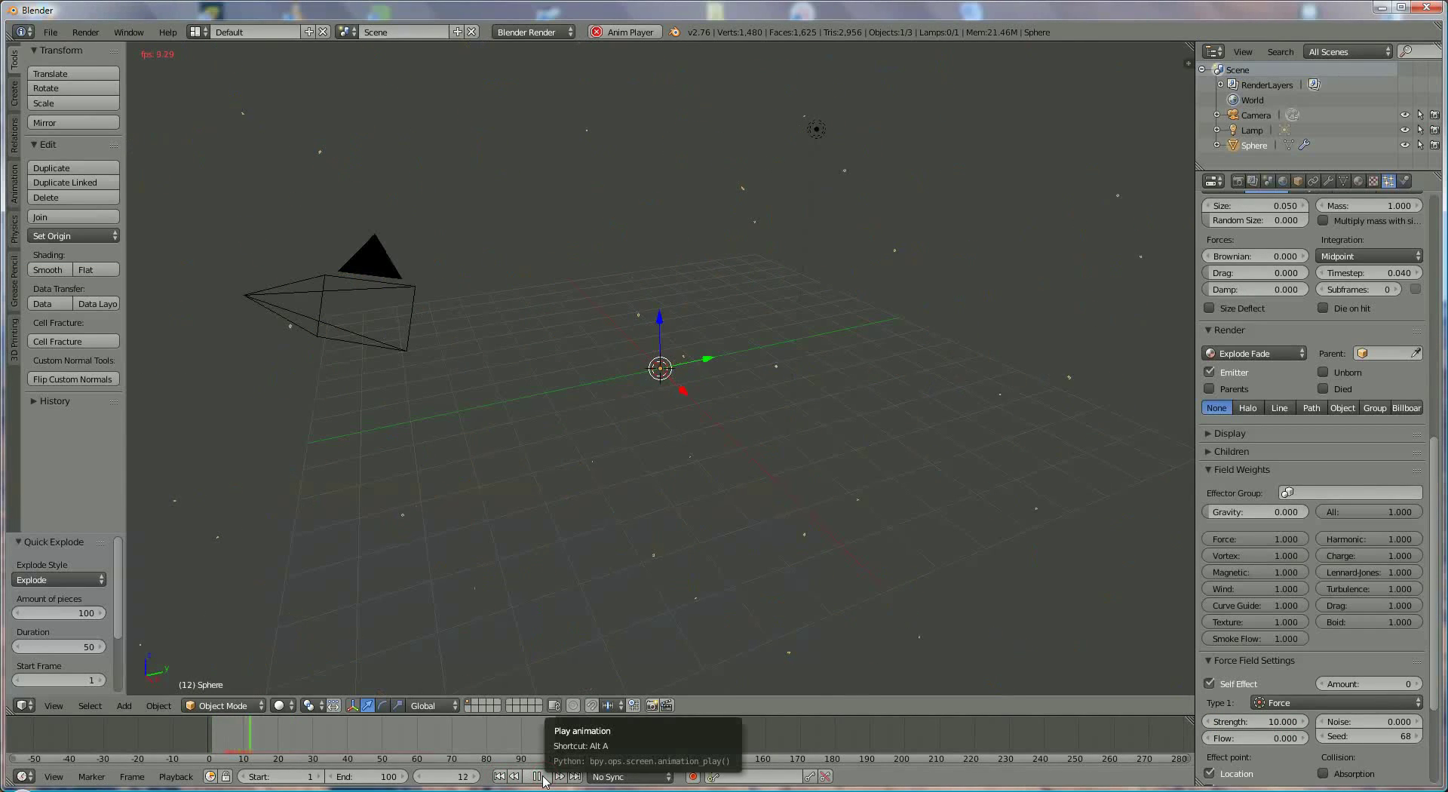
click(538, 777)
click(500, 777)
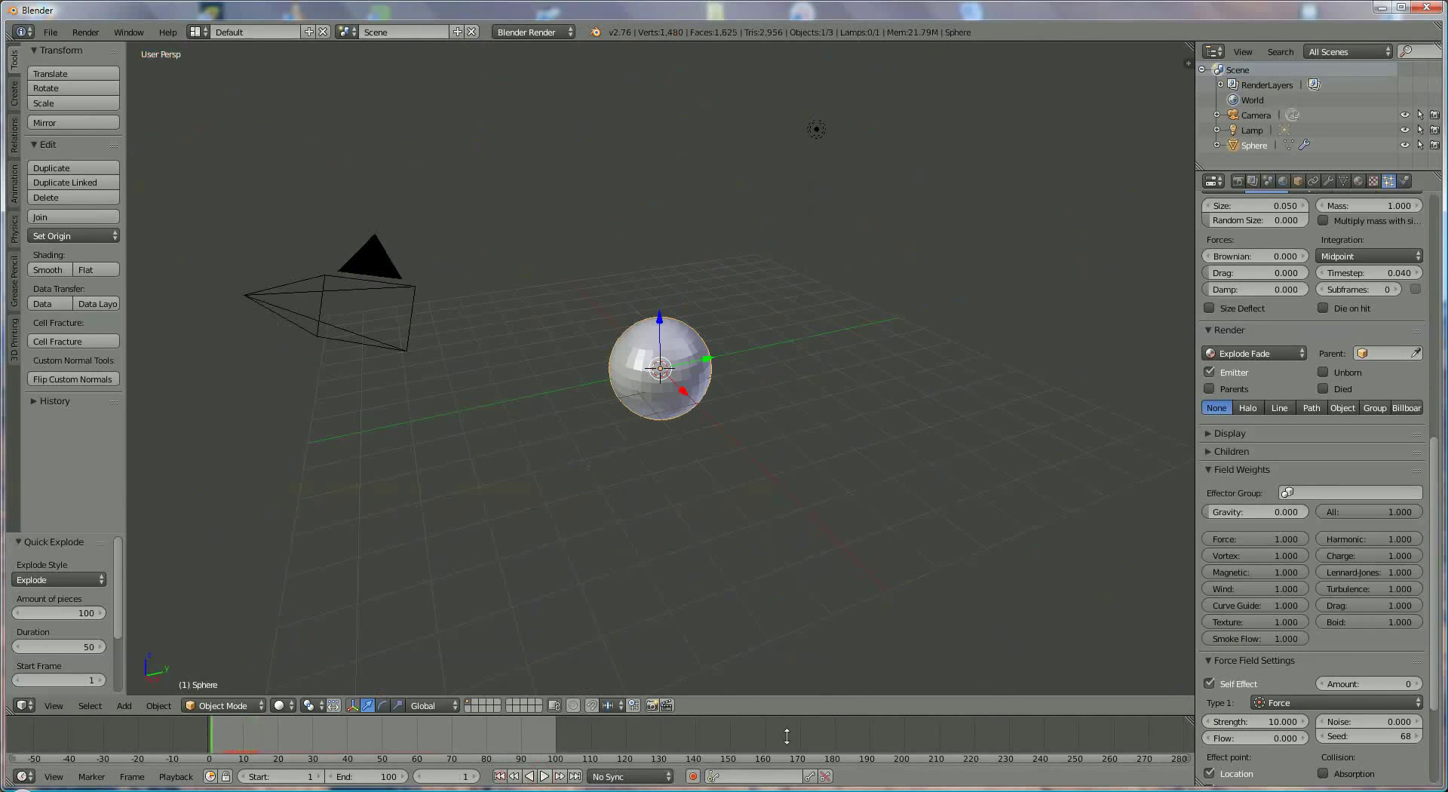
Step: Set the force Strength back to 1
click(1267, 722)
text(1)
key(Return)
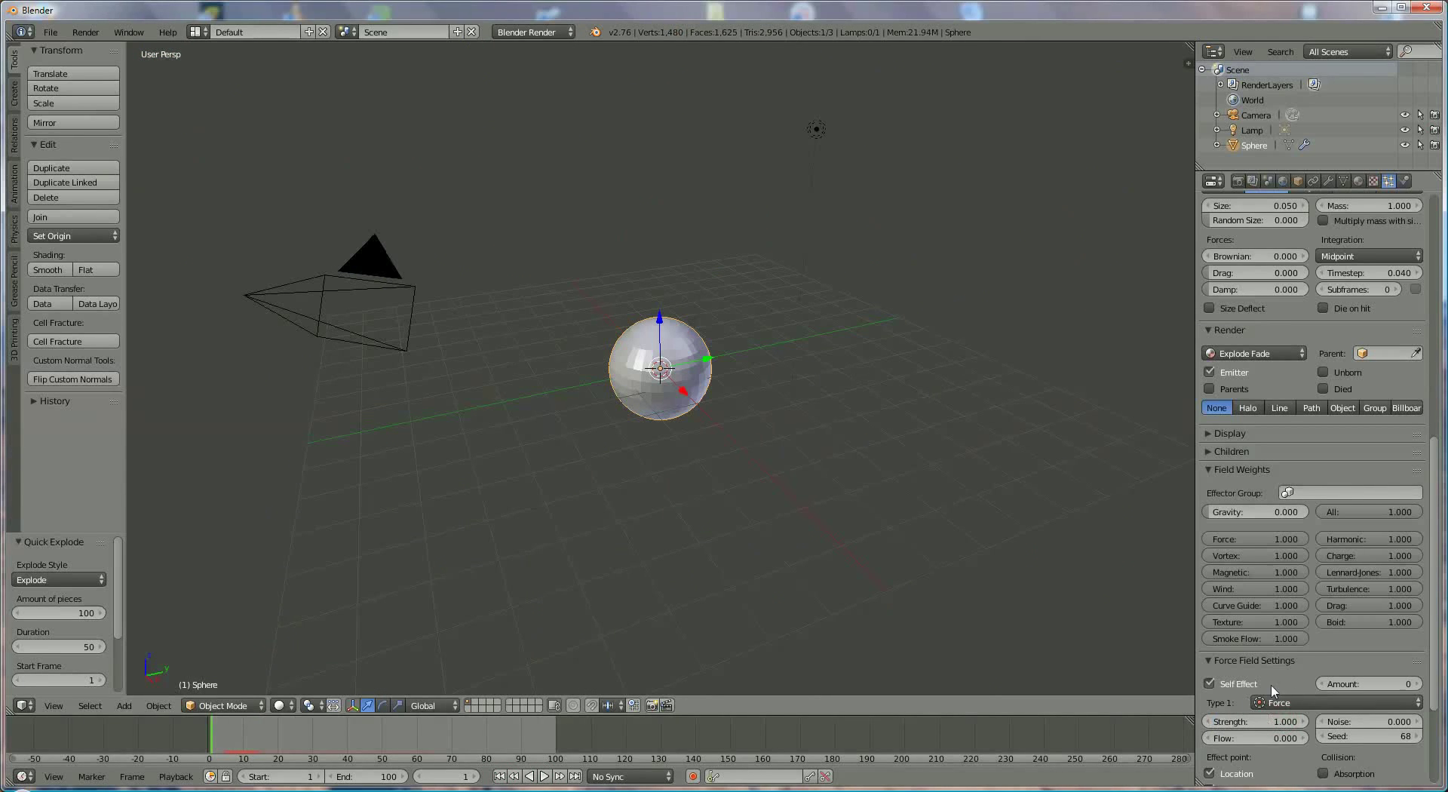
Step: Switch the force field type to Wind, play the explosion, and rewind
click(1304, 700)
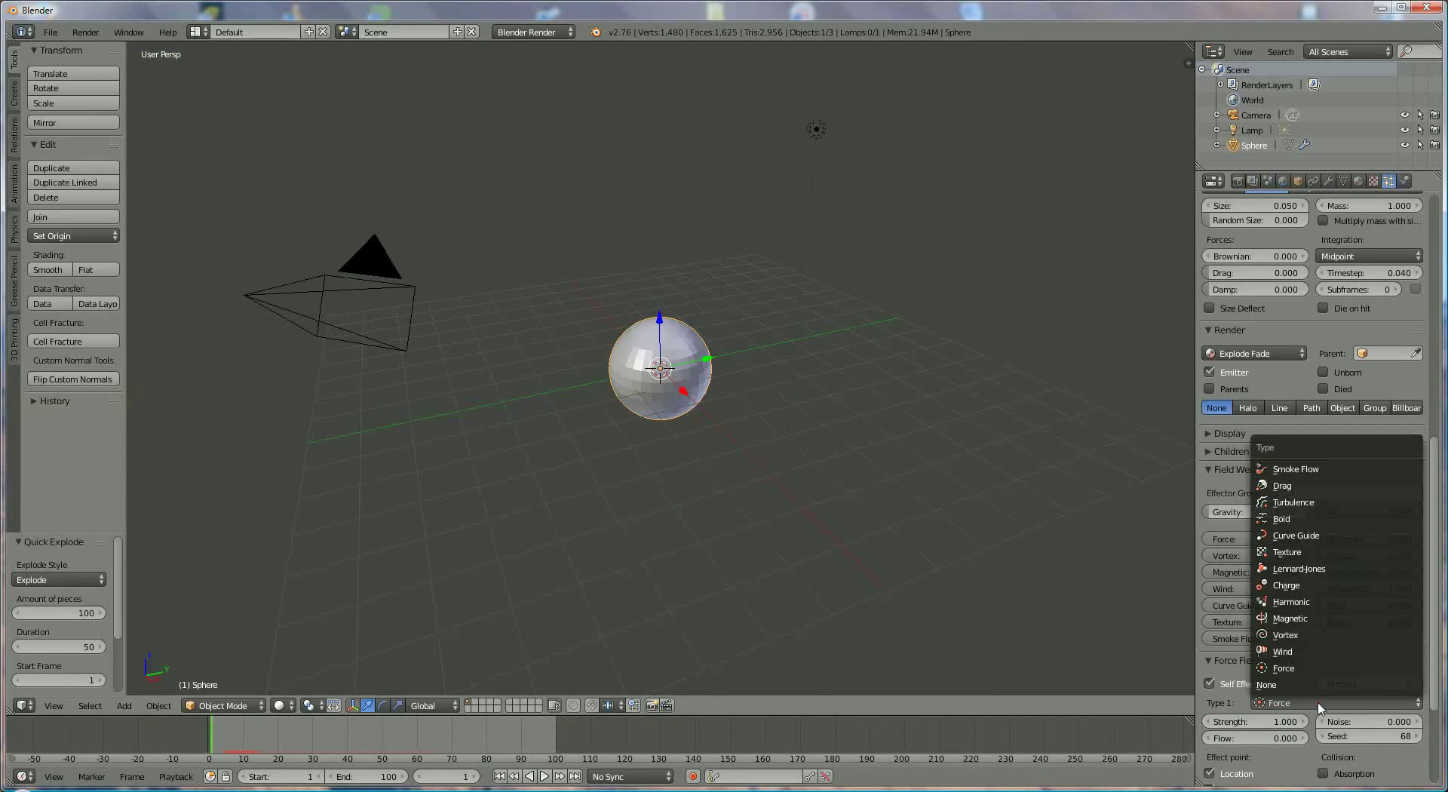
click(1297, 650)
scroll(700, 649, down, 4)
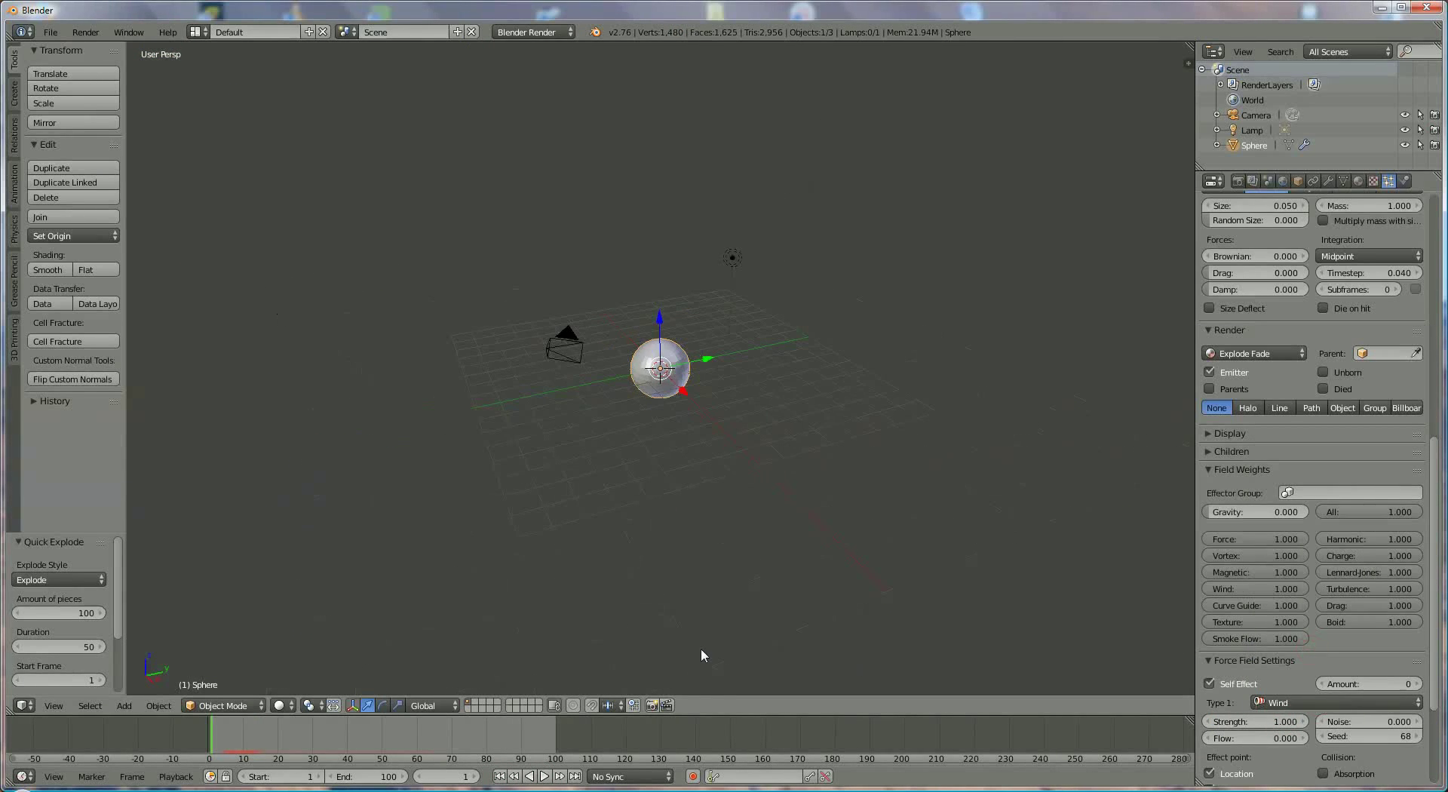
click(544, 777)
click(535, 778)
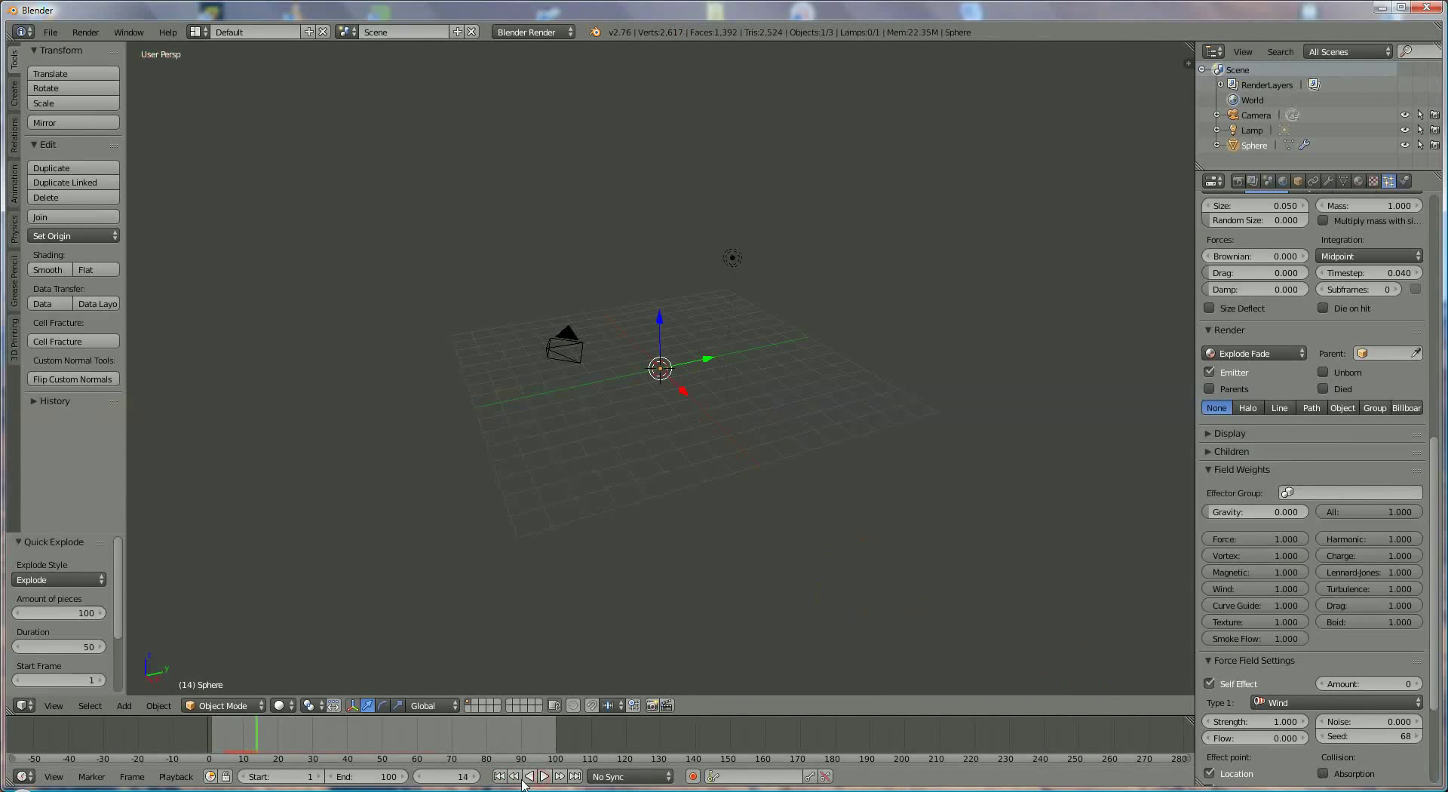
click(502, 778)
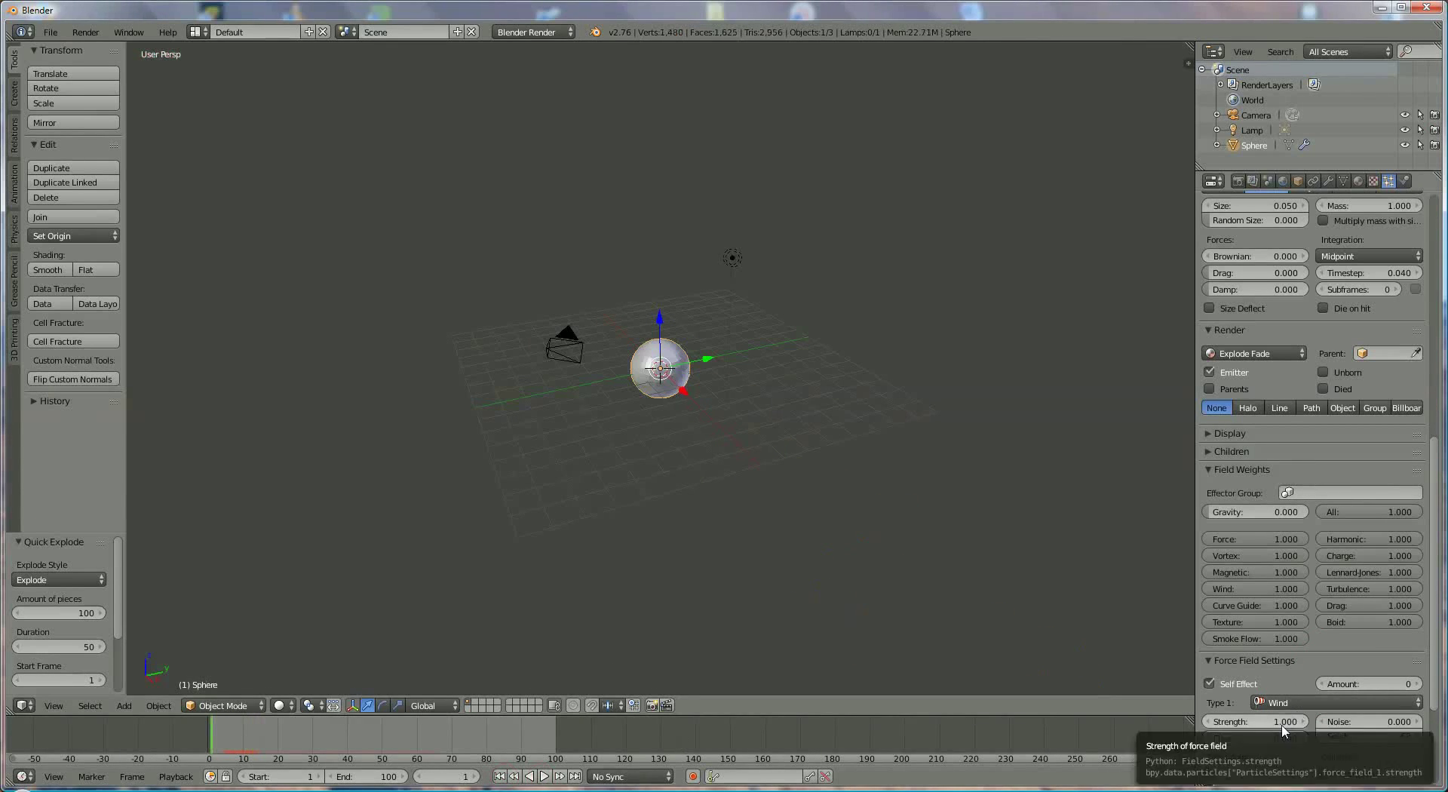
Step: Switch the force field type to Vortex and replay the explosion from the start
click(1302, 700)
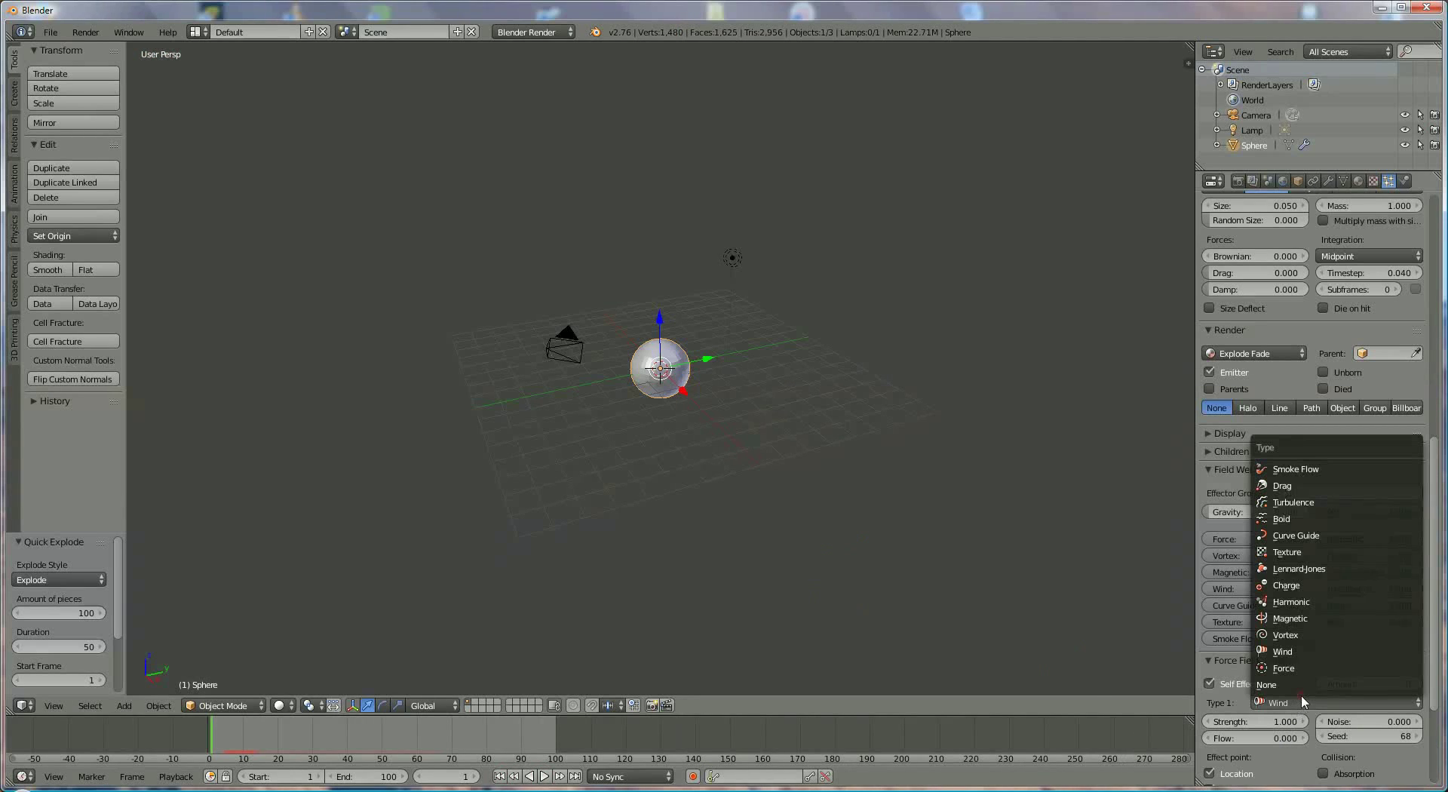
click(1324, 637)
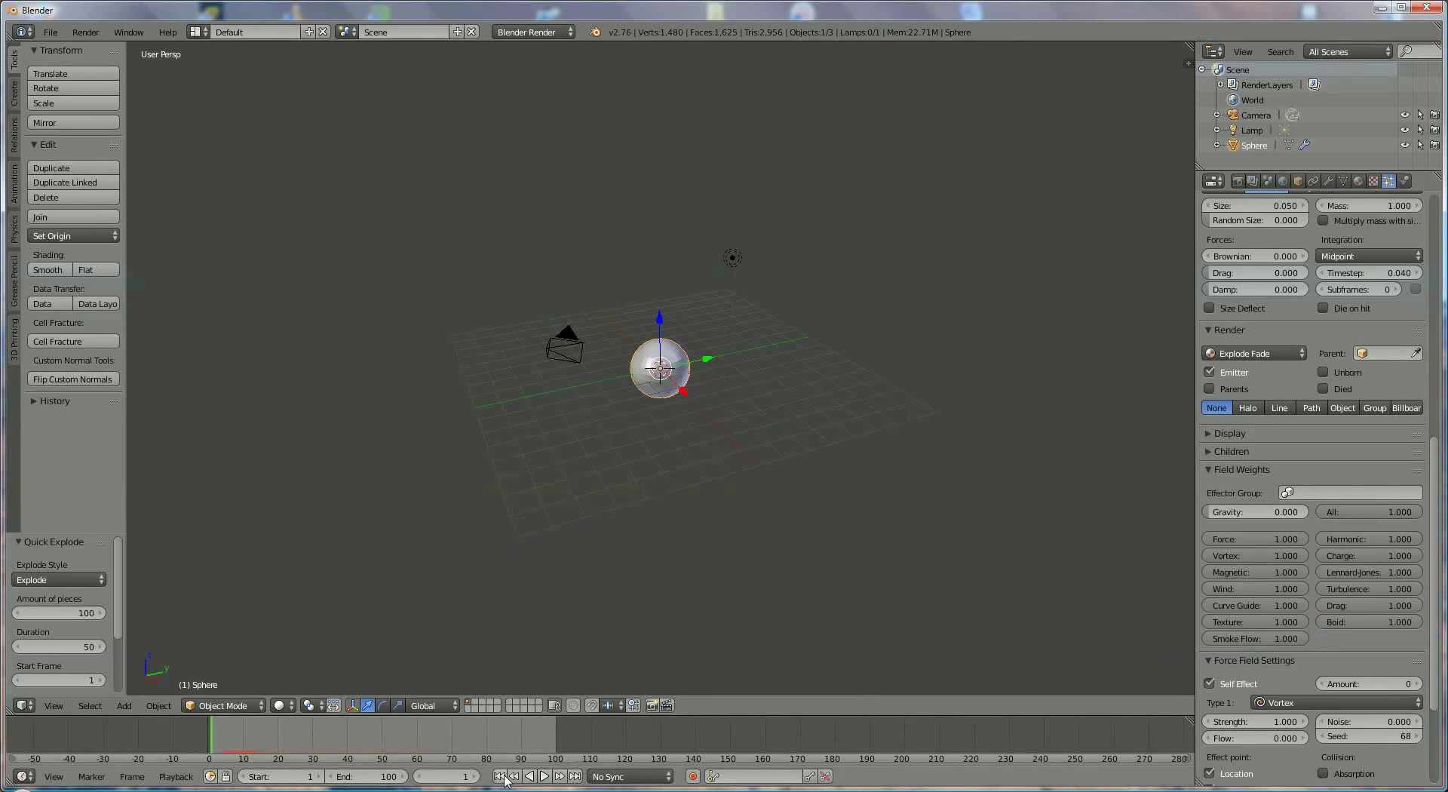
click(542, 777)
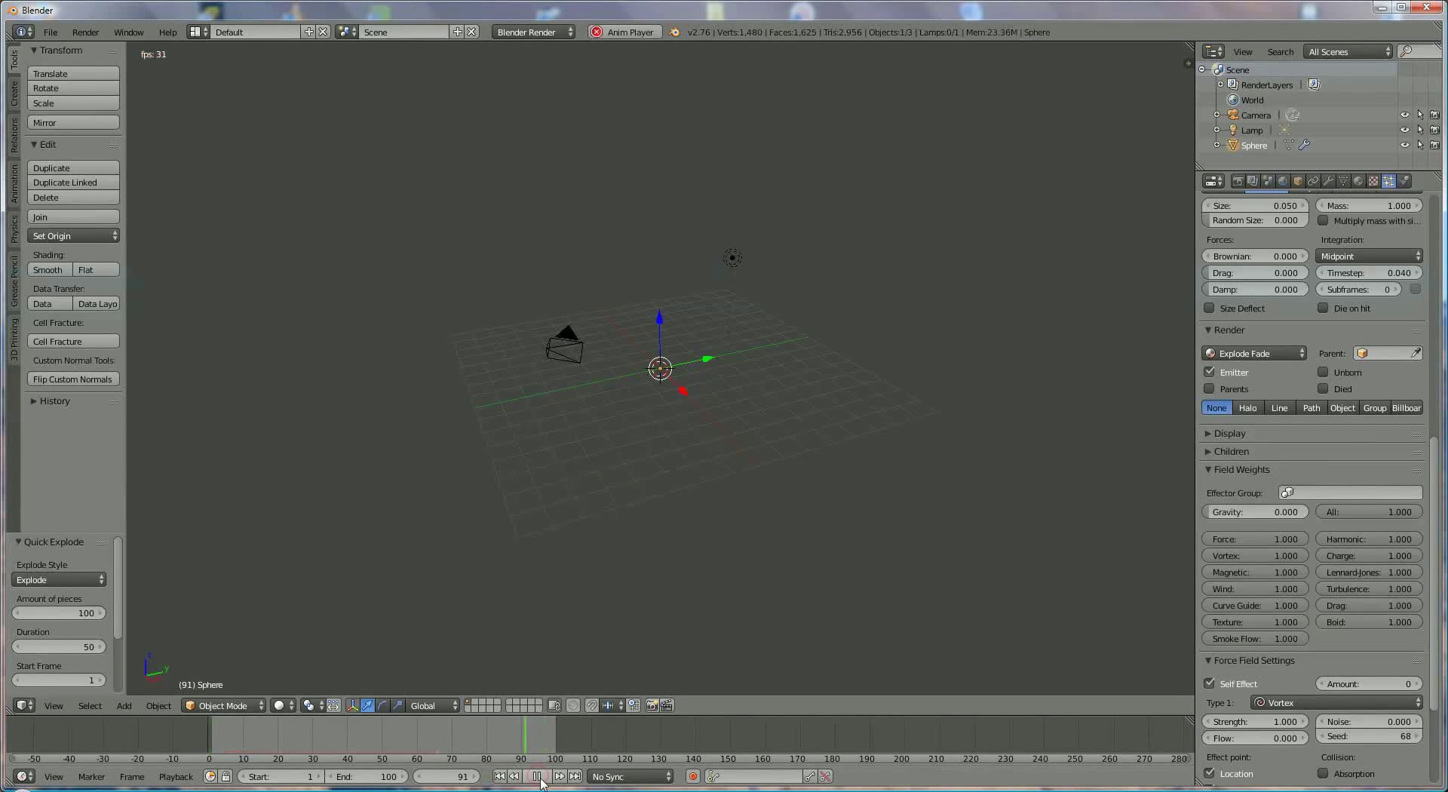
click(538, 777)
click(500, 776)
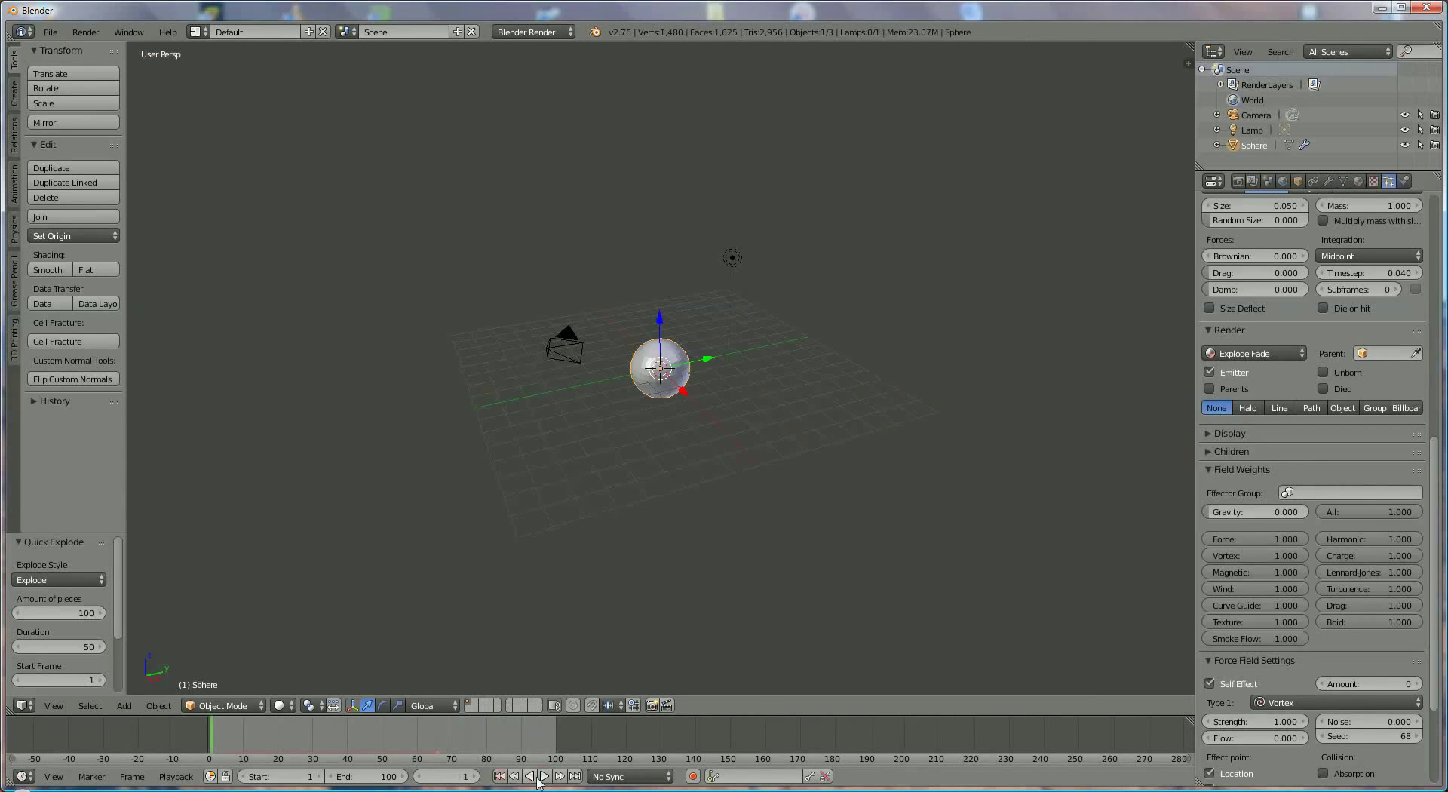
click(543, 776)
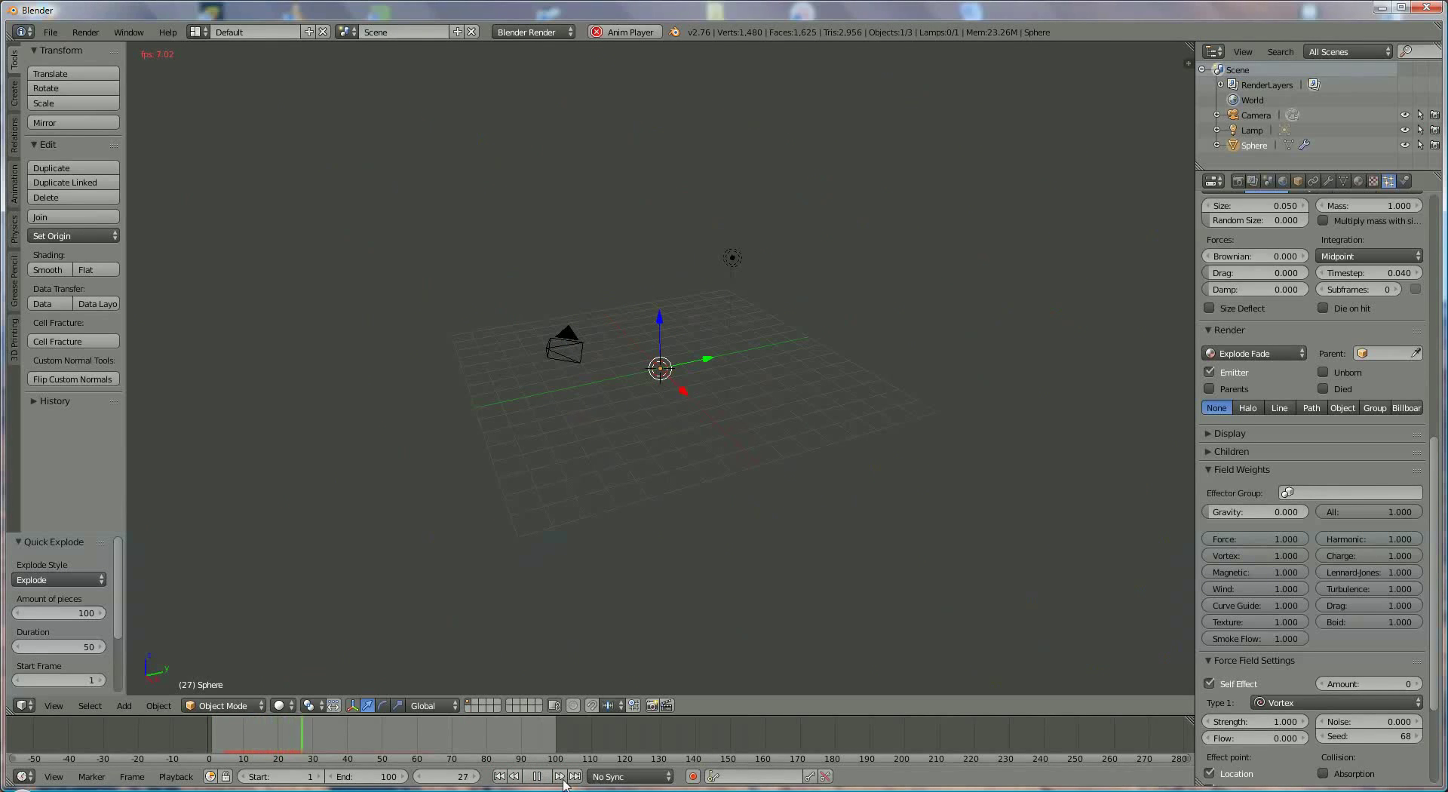
Step: Set the first force field to Force and the second to Vortex
click(537, 776)
scroll(1291, 573, up, 2)
scroll(1292, 573, down, 4)
click(1288, 614)
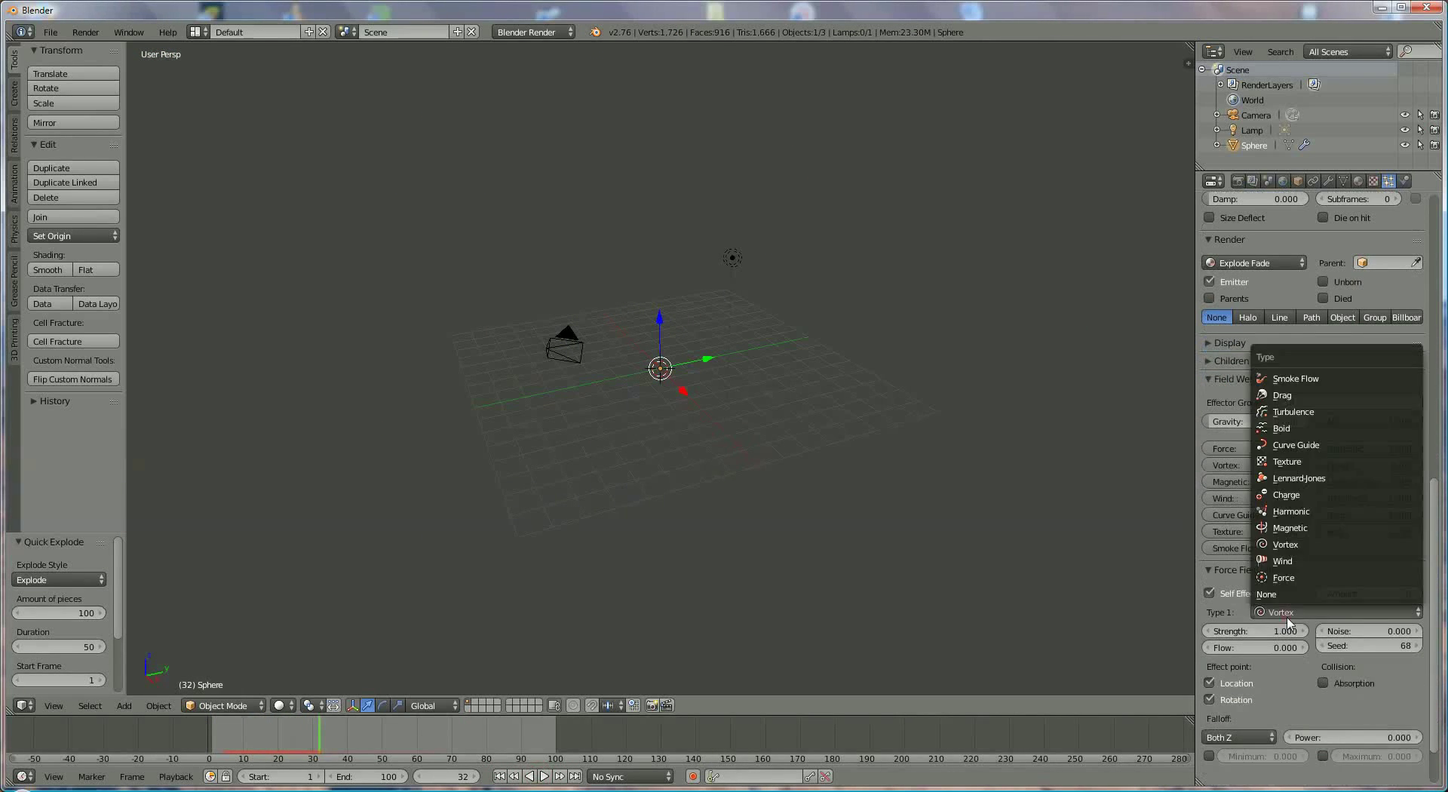
click(1305, 578)
scroll(1296, 695, down, 2)
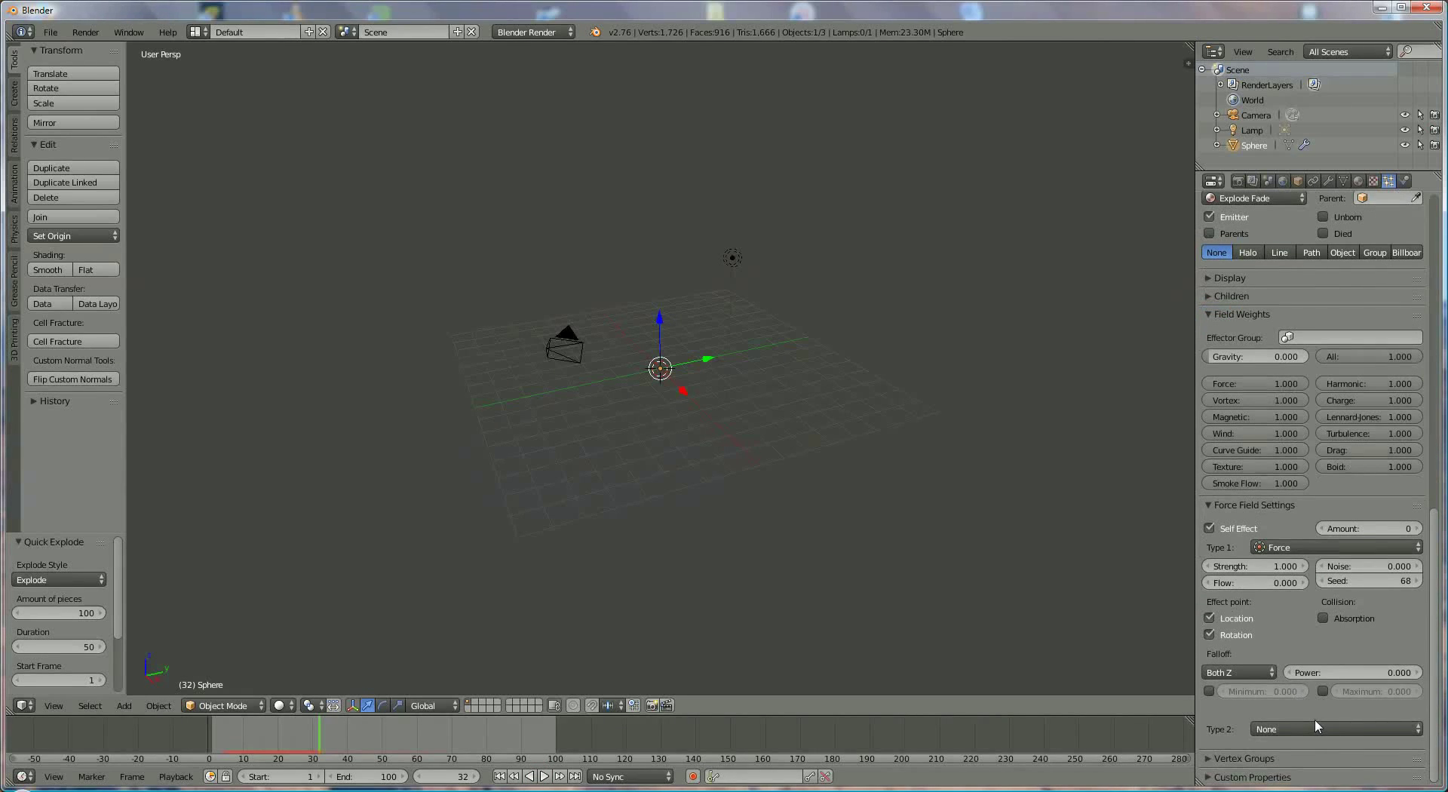
click(1315, 725)
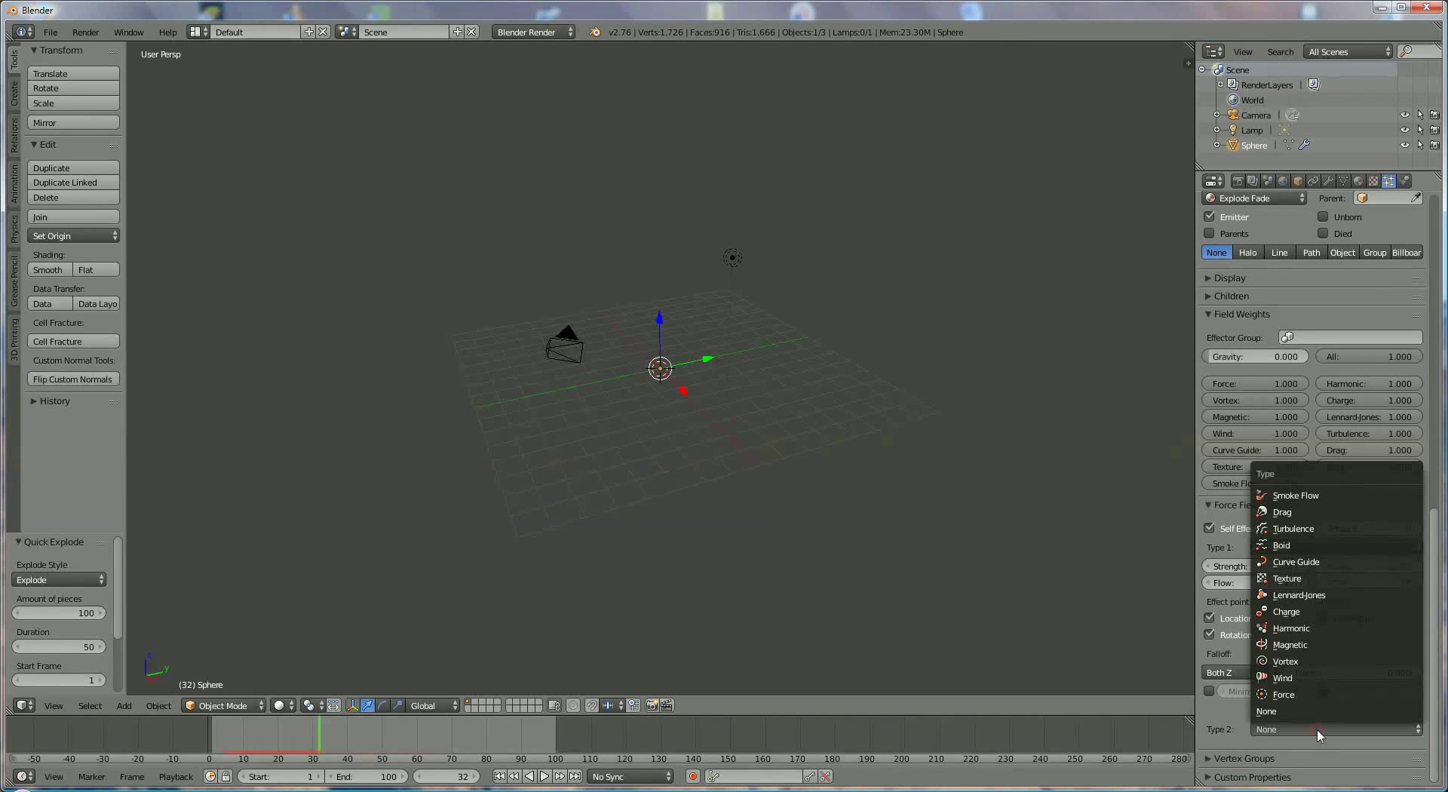
click(1323, 662)
Step: Go to frame 1 and step forward seven frames
scroll(1293, 732, down, 2)
scroll(947, 679, down, 1)
click(500, 776)
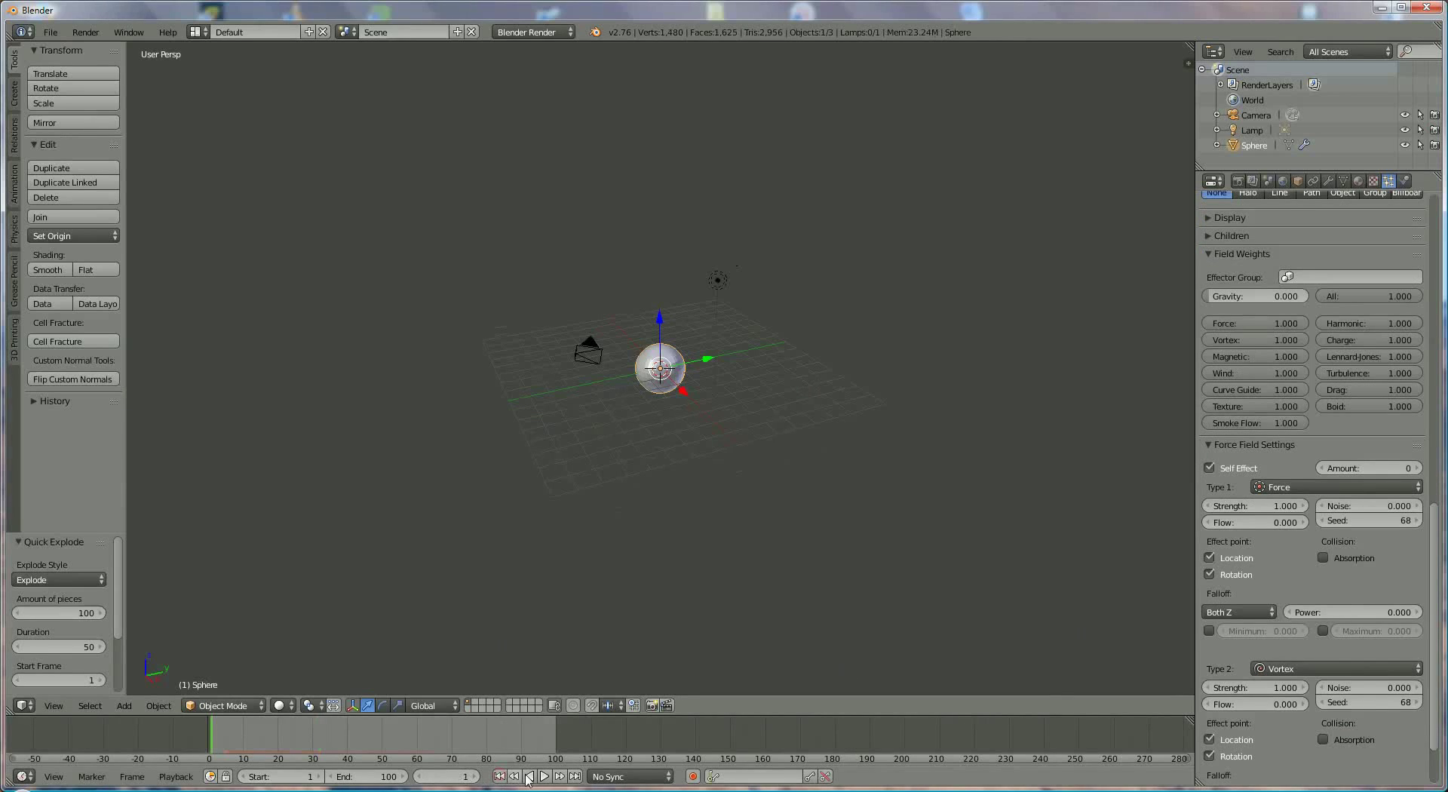
click(476, 776)
click(476, 777)
click(476, 776)
click(476, 777)
click(476, 776)
click(476, 776)
click(476, 776)
click(476, 776)
click(477, 776)
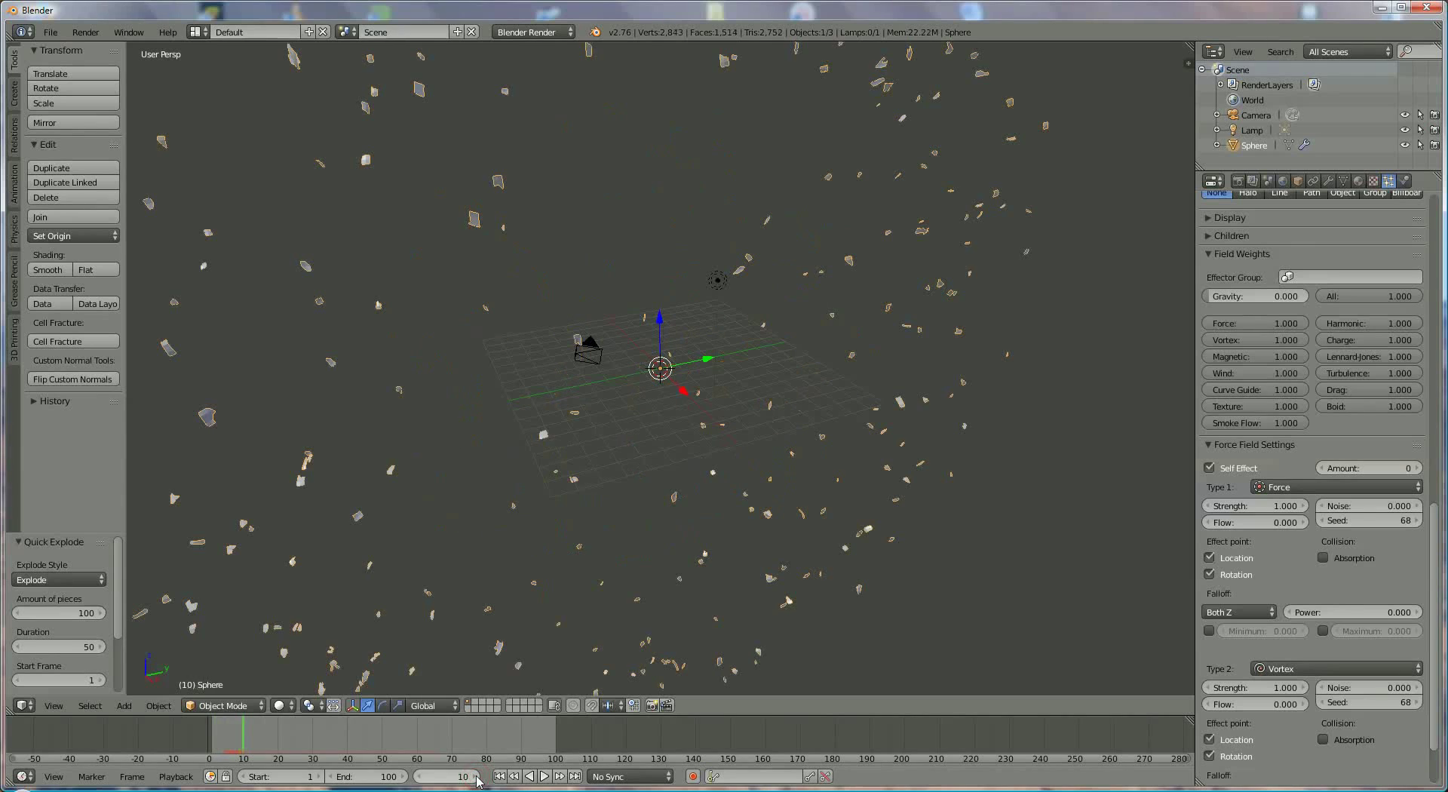
Step: Step back four frames, then play and stop the animation
click(420, 776)
click(420, 776)
click(421, 776)
click(420, 776)
click(420, 776)
click(420, 776)
click(420, 776)
click(421, 777)
click(544, 777)
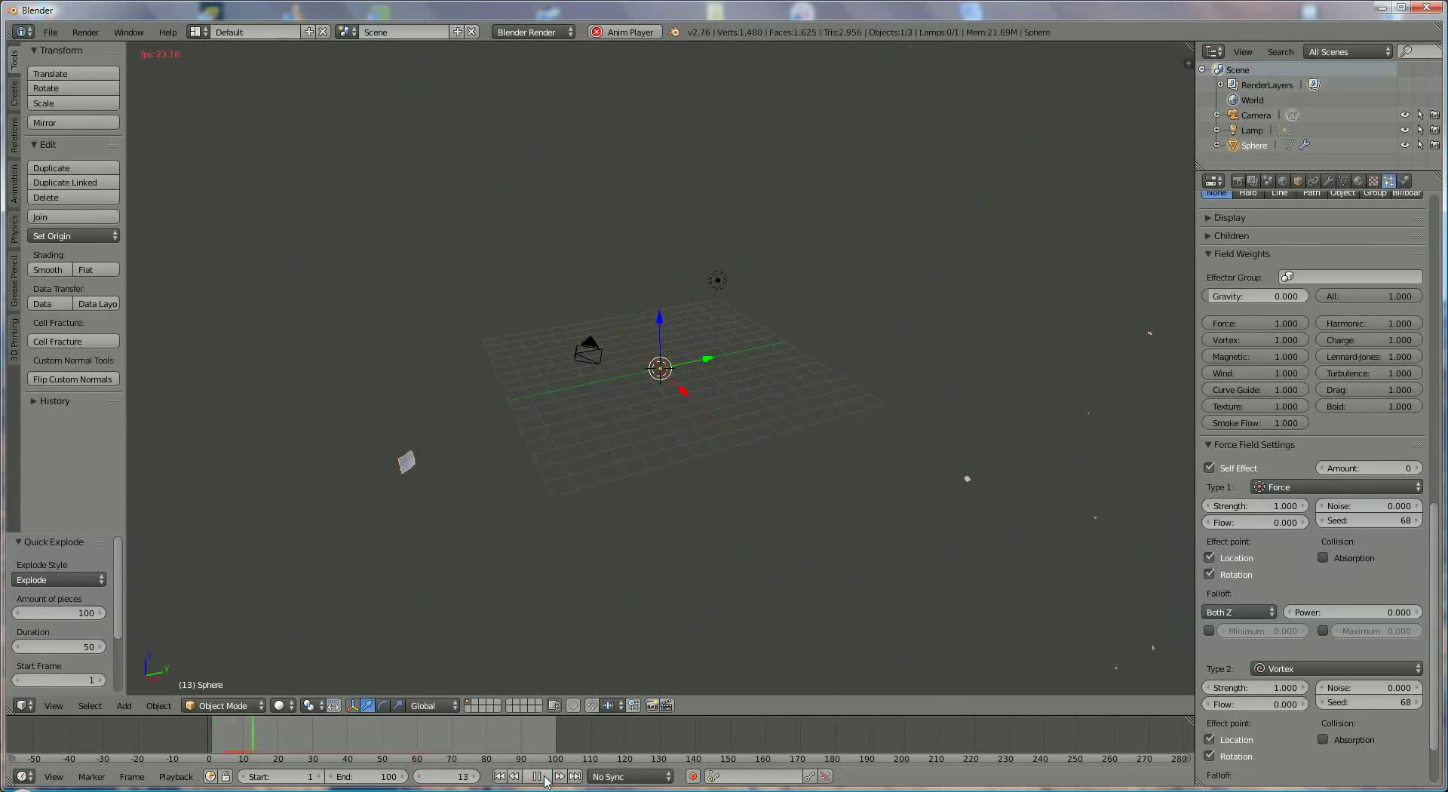
click(543, 777)
Step: Return to frame 1 and set the particle Normal velocity to 0.2
click(500, 777)
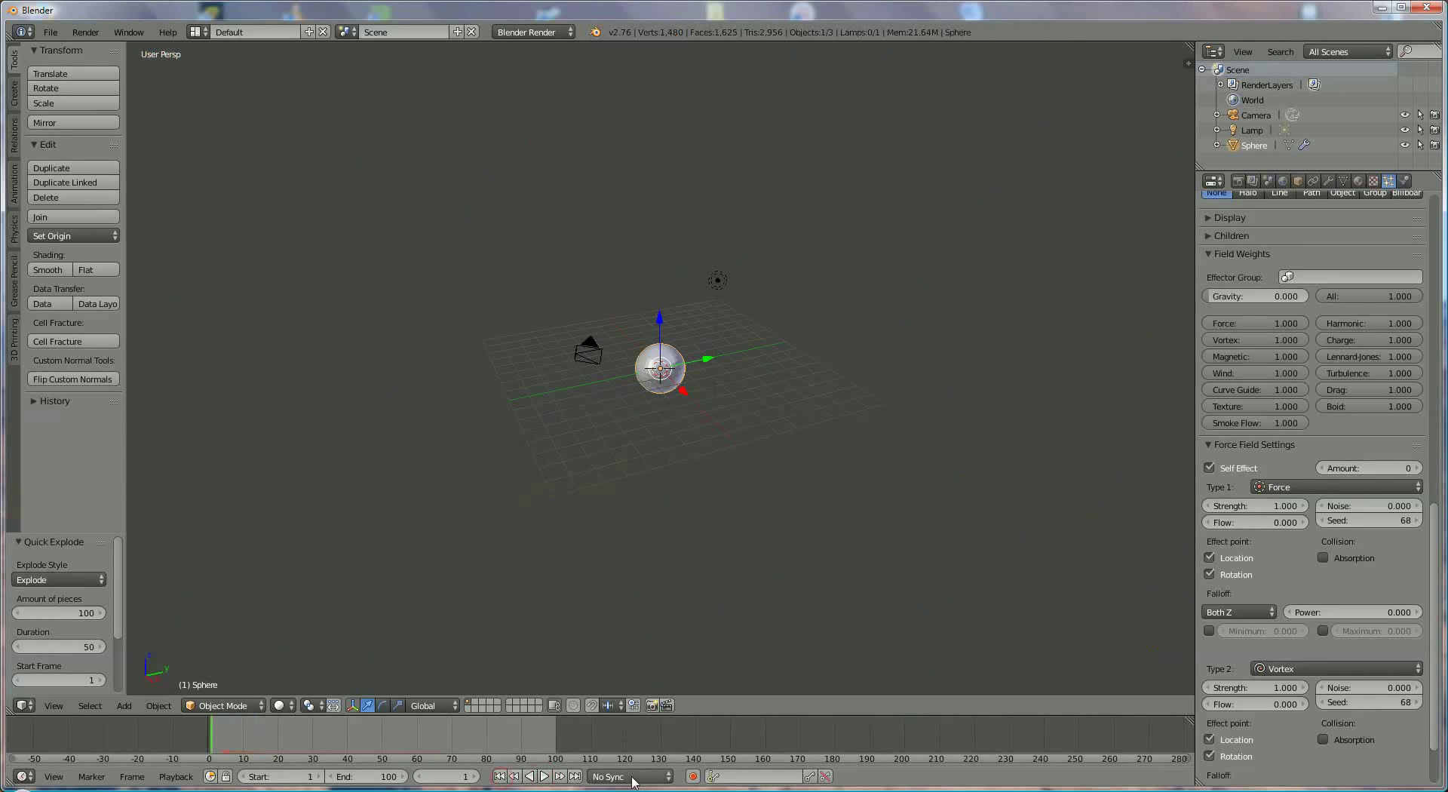
scroll(1329, 489, up, 7)
scroll(1329, 488, up, 10)
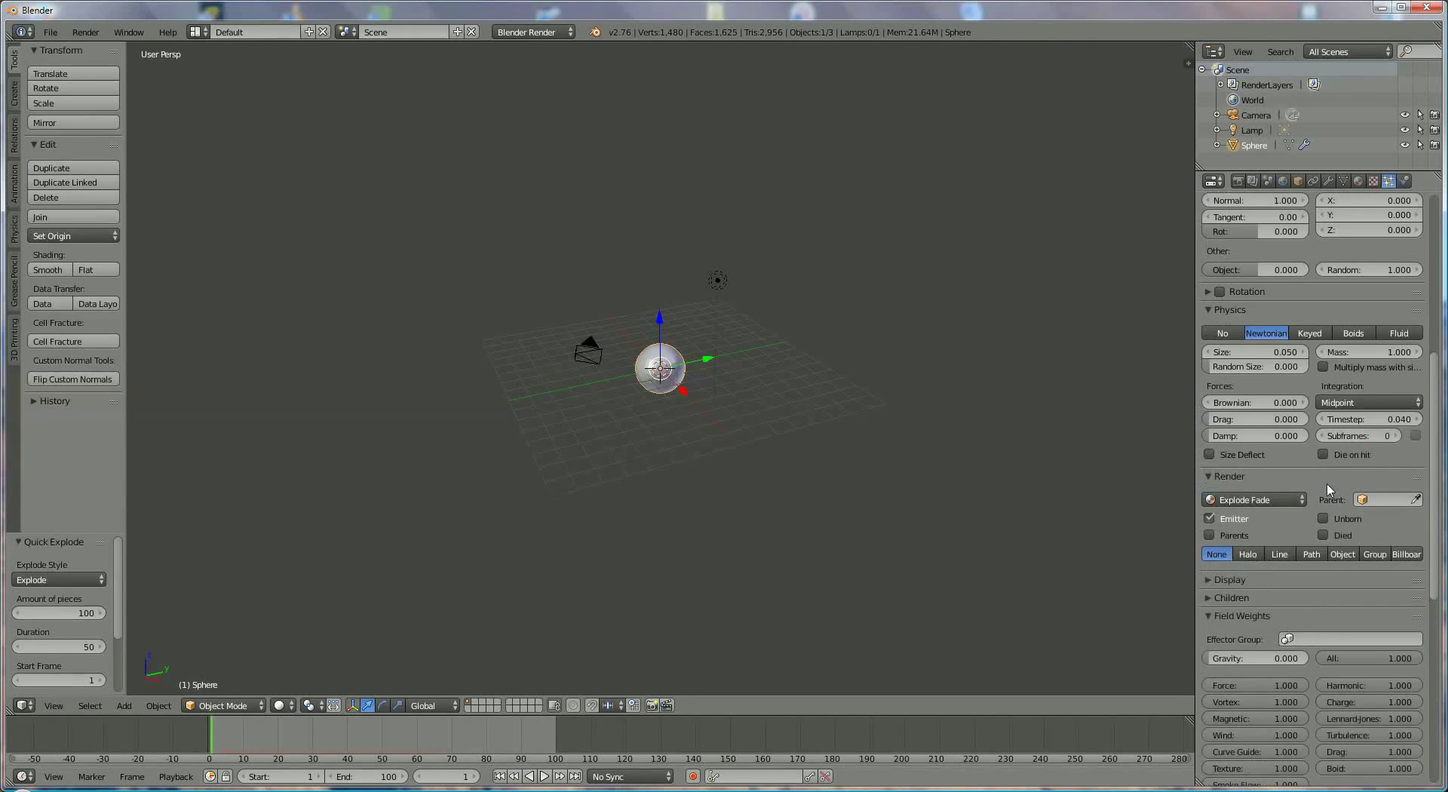
scroll(1330, 489, up, 1)
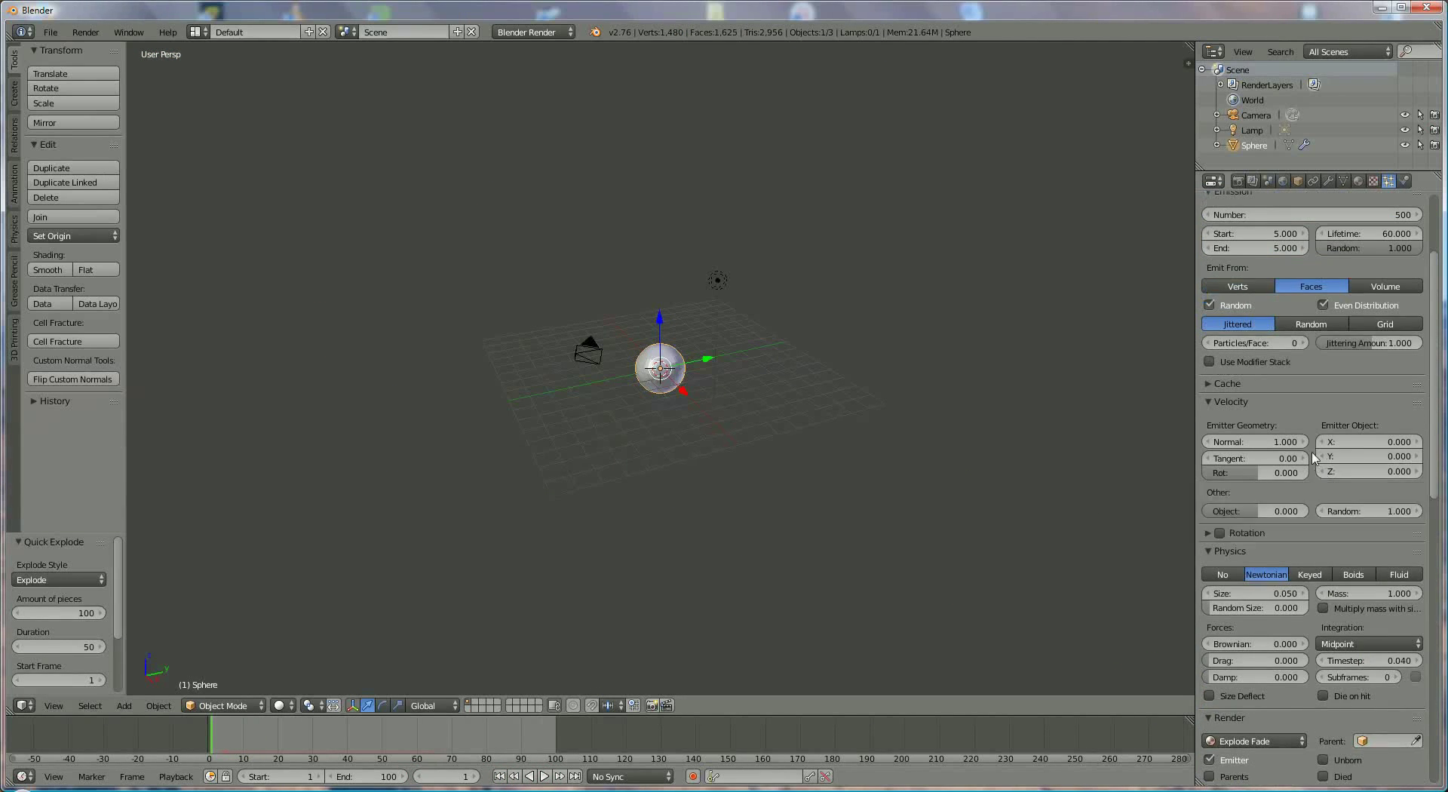
click(1277, 441)
text(0.2)
key(Return)
Step: Play the slower explosion, rewind to frame 1, and play it again
scroll(1267, 465, down, 5)
scroll(1194, 542, down, 2)
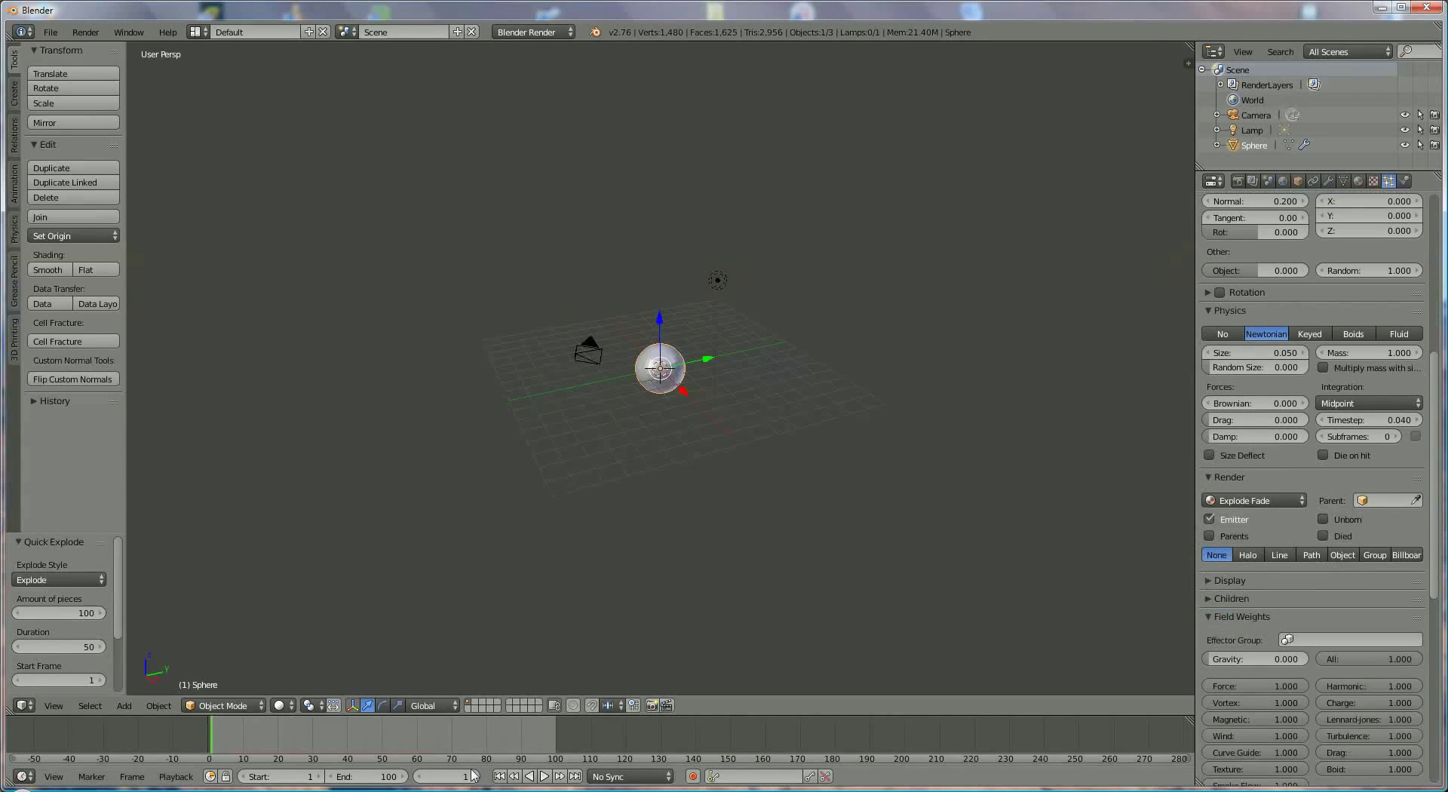
click(543, 777)
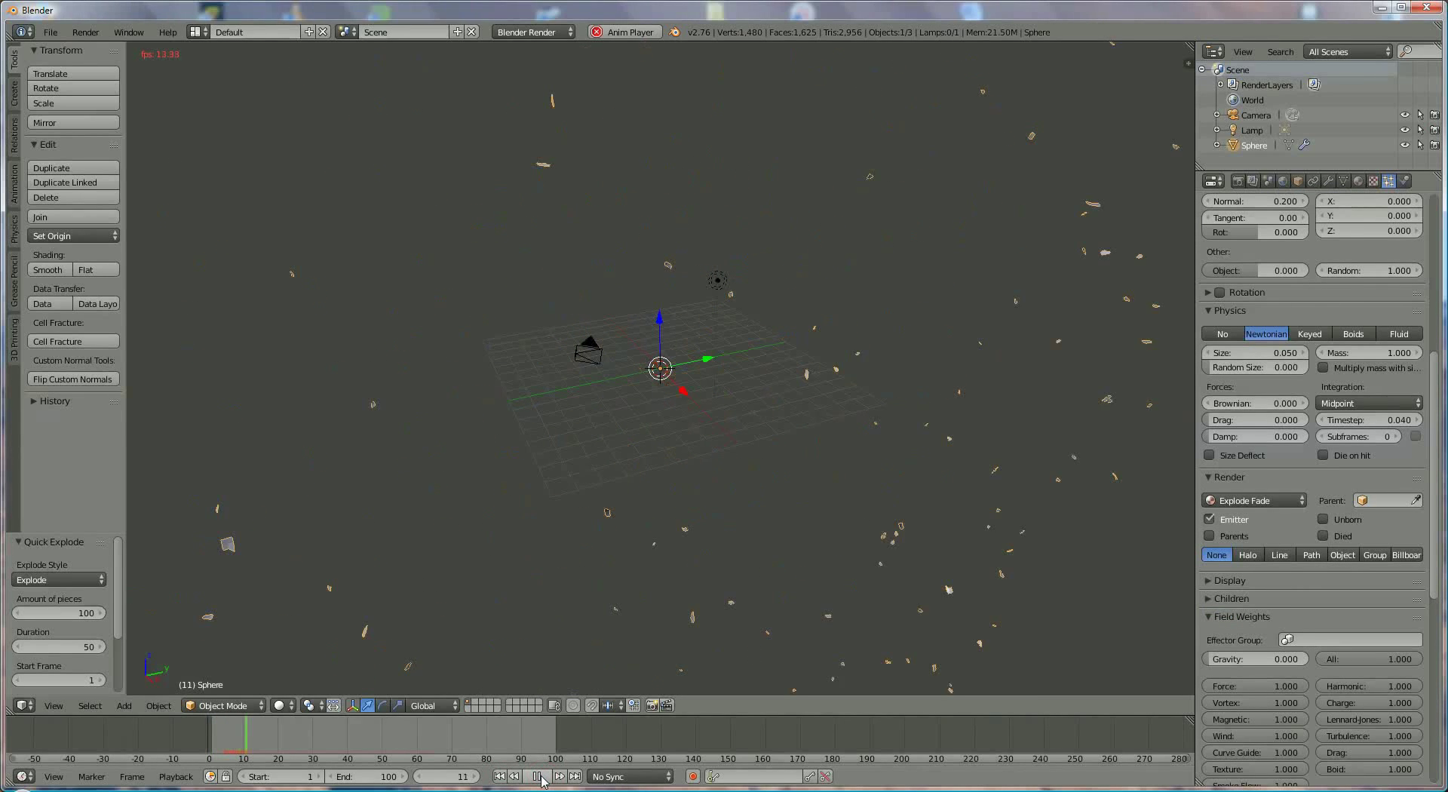
click(537, 777)
click(499, 777)
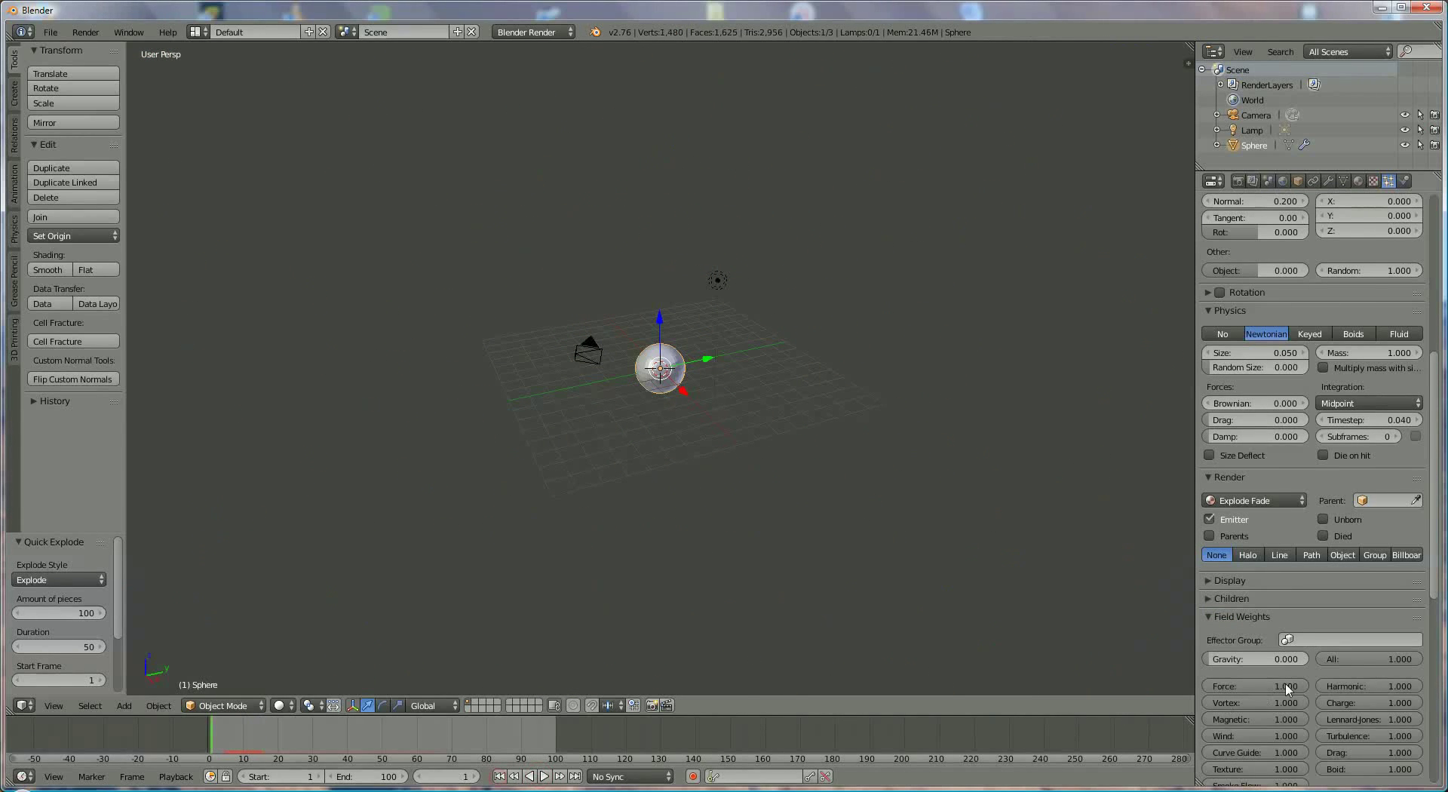
scroll(1285, 686, down, 8)
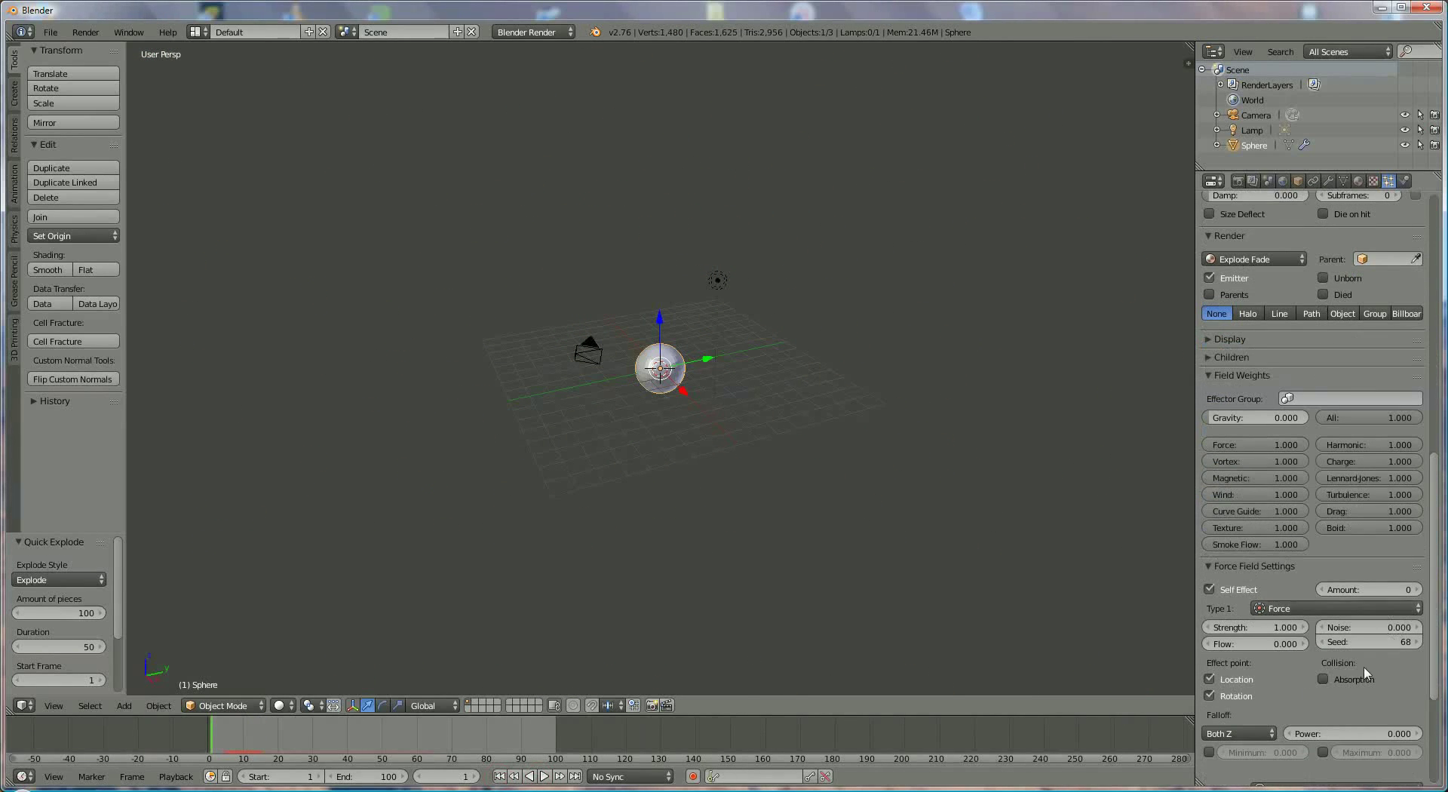
scroll(1365, 671, down, 2)
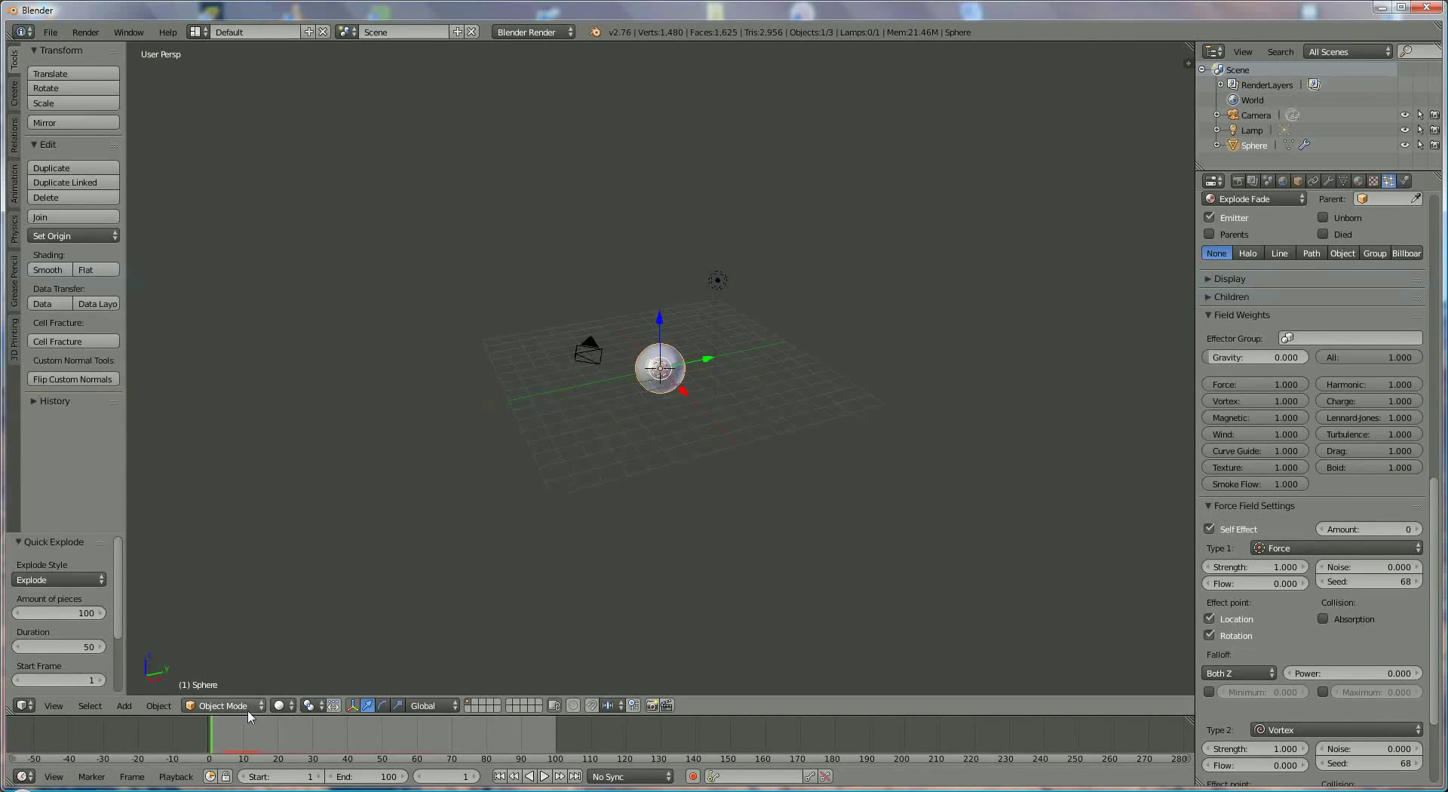
click(543, 777)
Step: Show the Render properties, leave the /tmp\ output path unchanged, and open the file format list
click(544, 777)
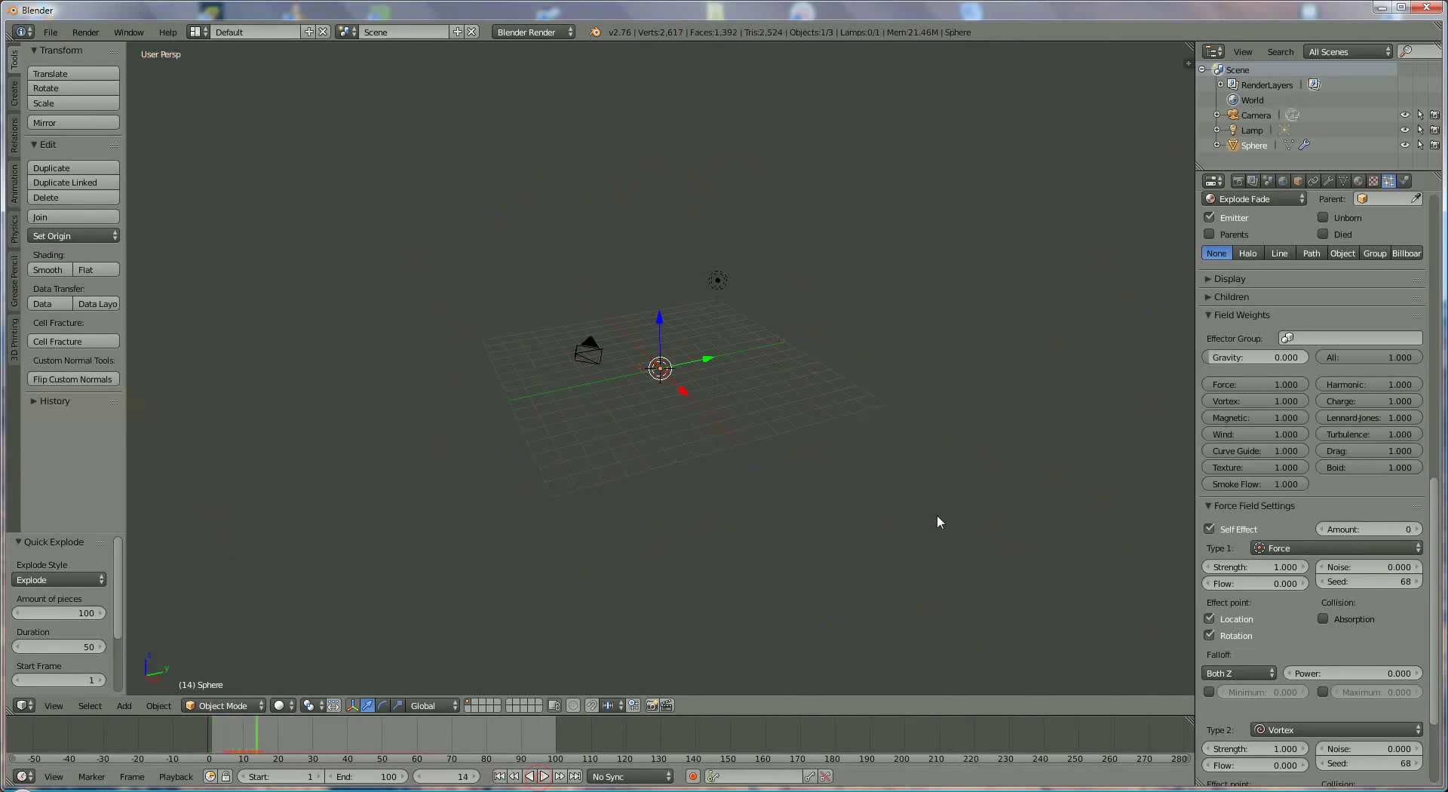
click(1239, 181)
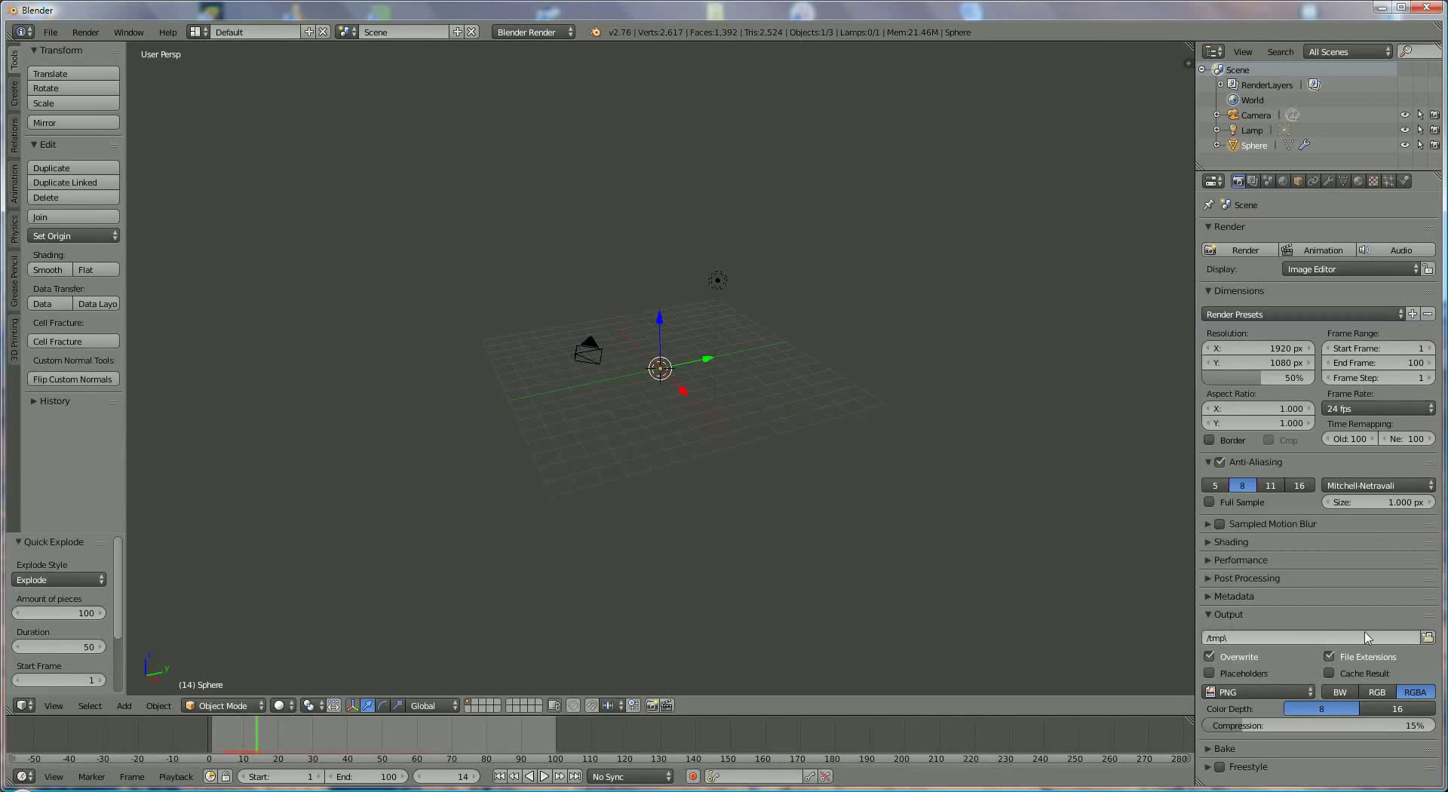
click(1244, 639)
key(Escape)
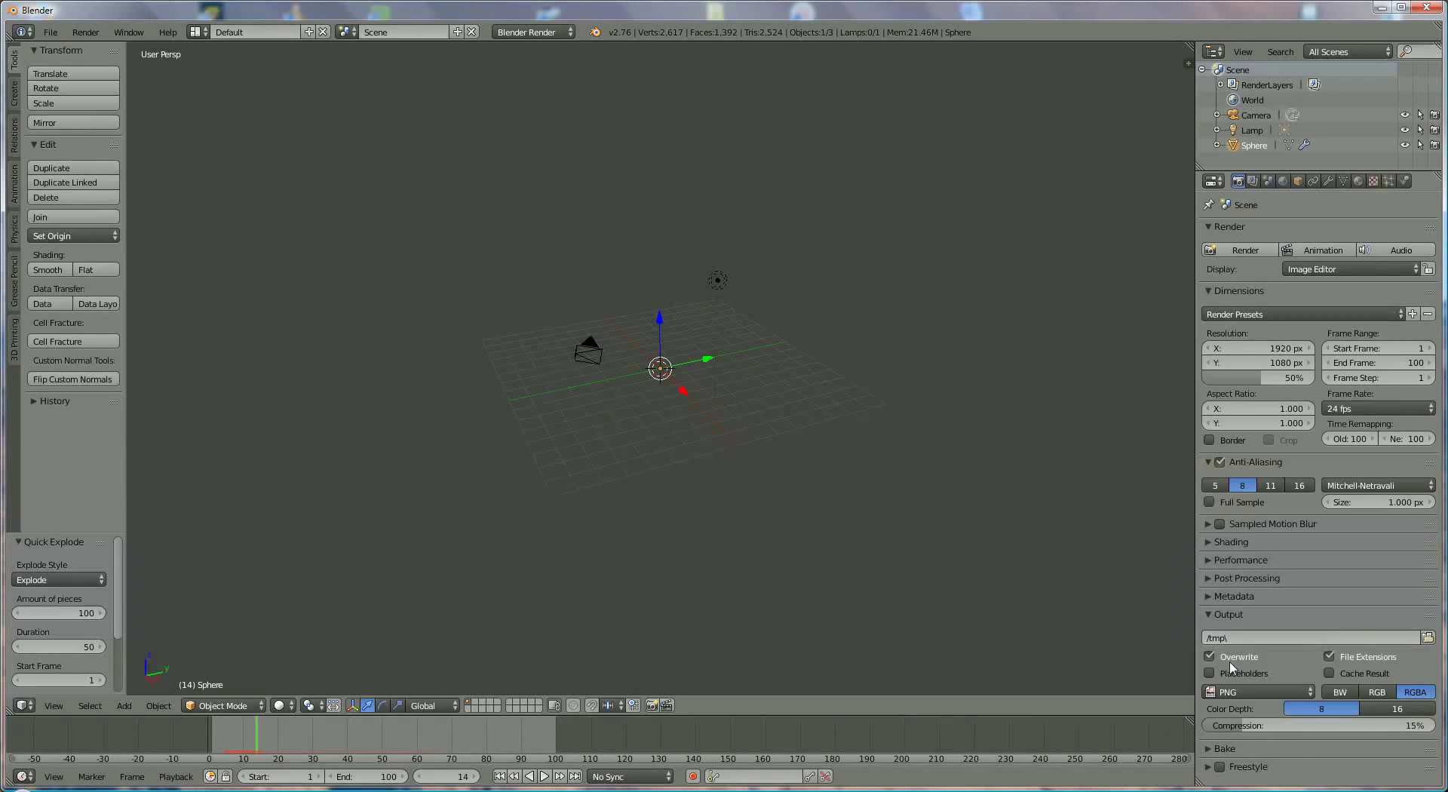
click(1241, 693)
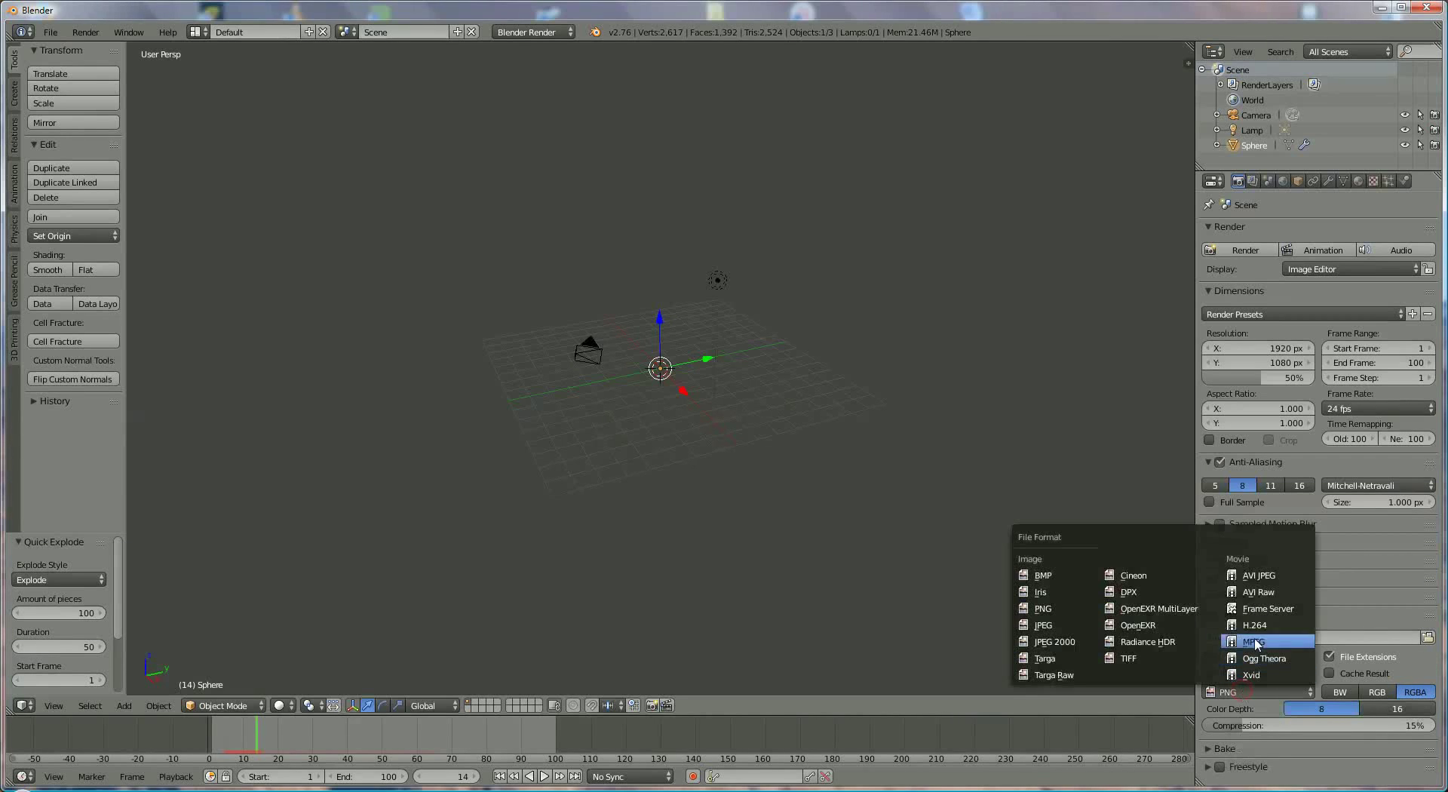